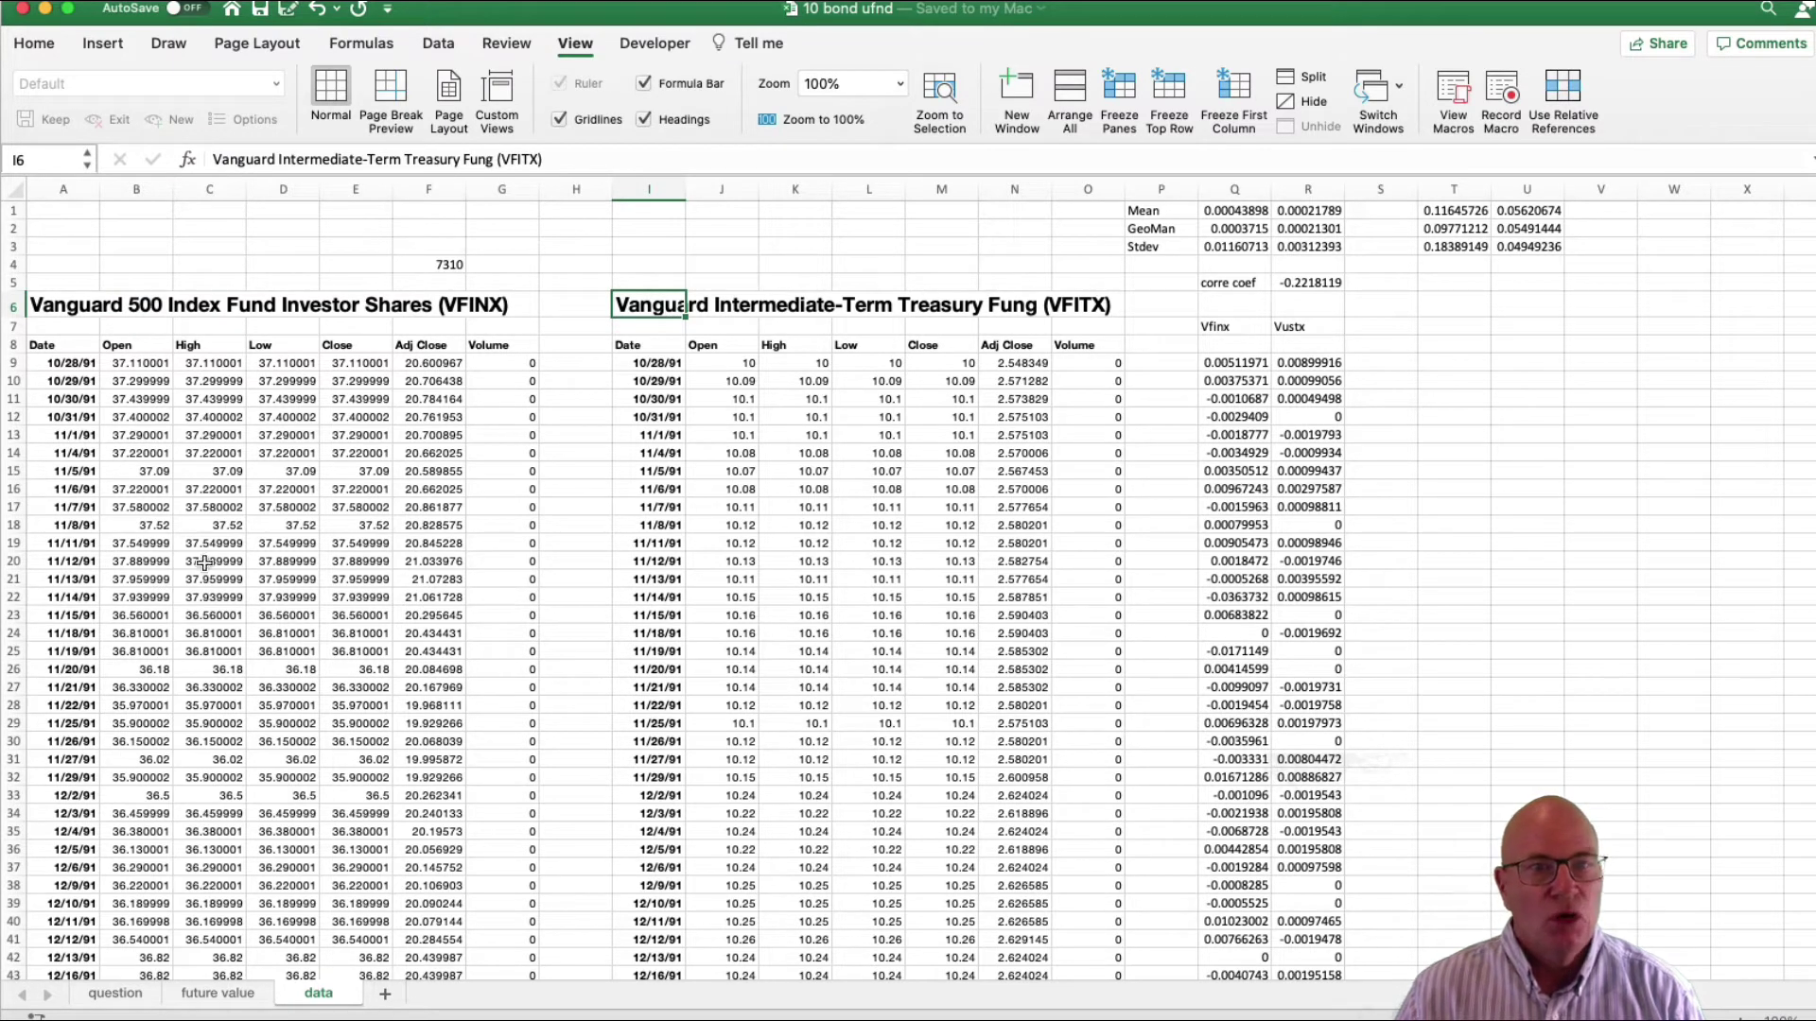
# - Examine the first daily return formulas for both funds, in Q9 and R9 of the data sheet
pyautogui.click(69, 364)
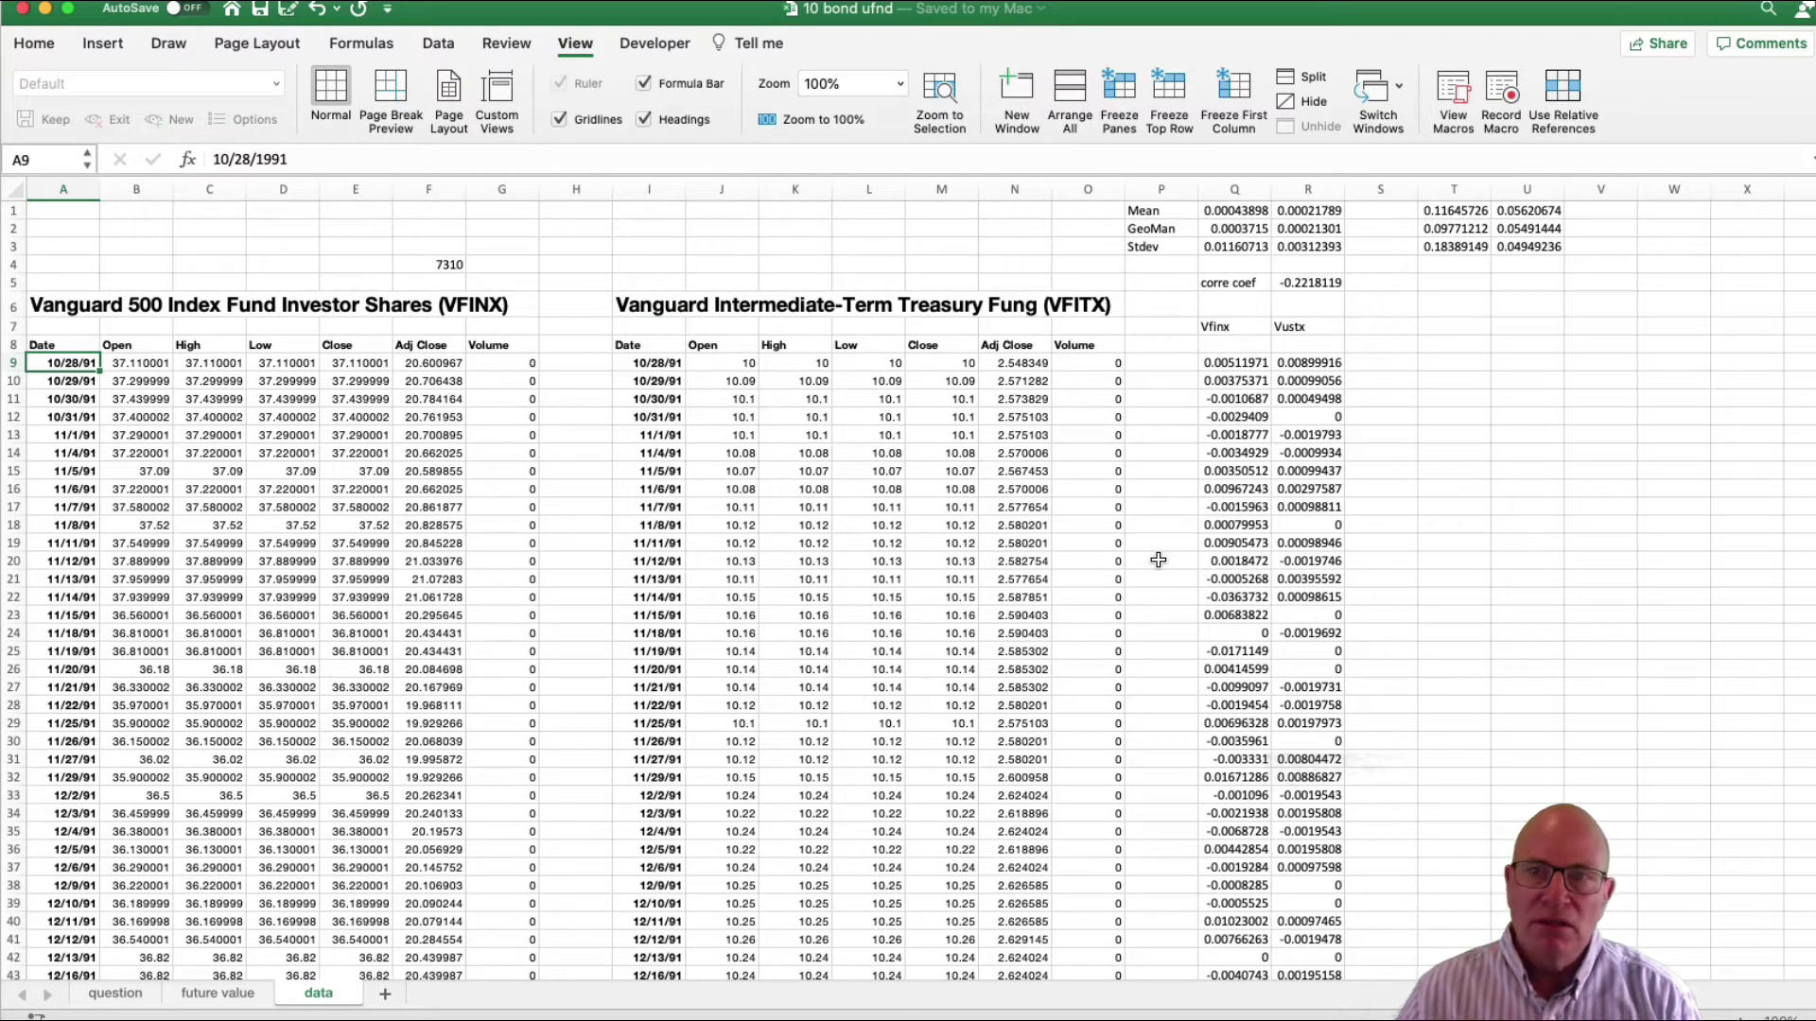
pyautogui.click(1256, 366)
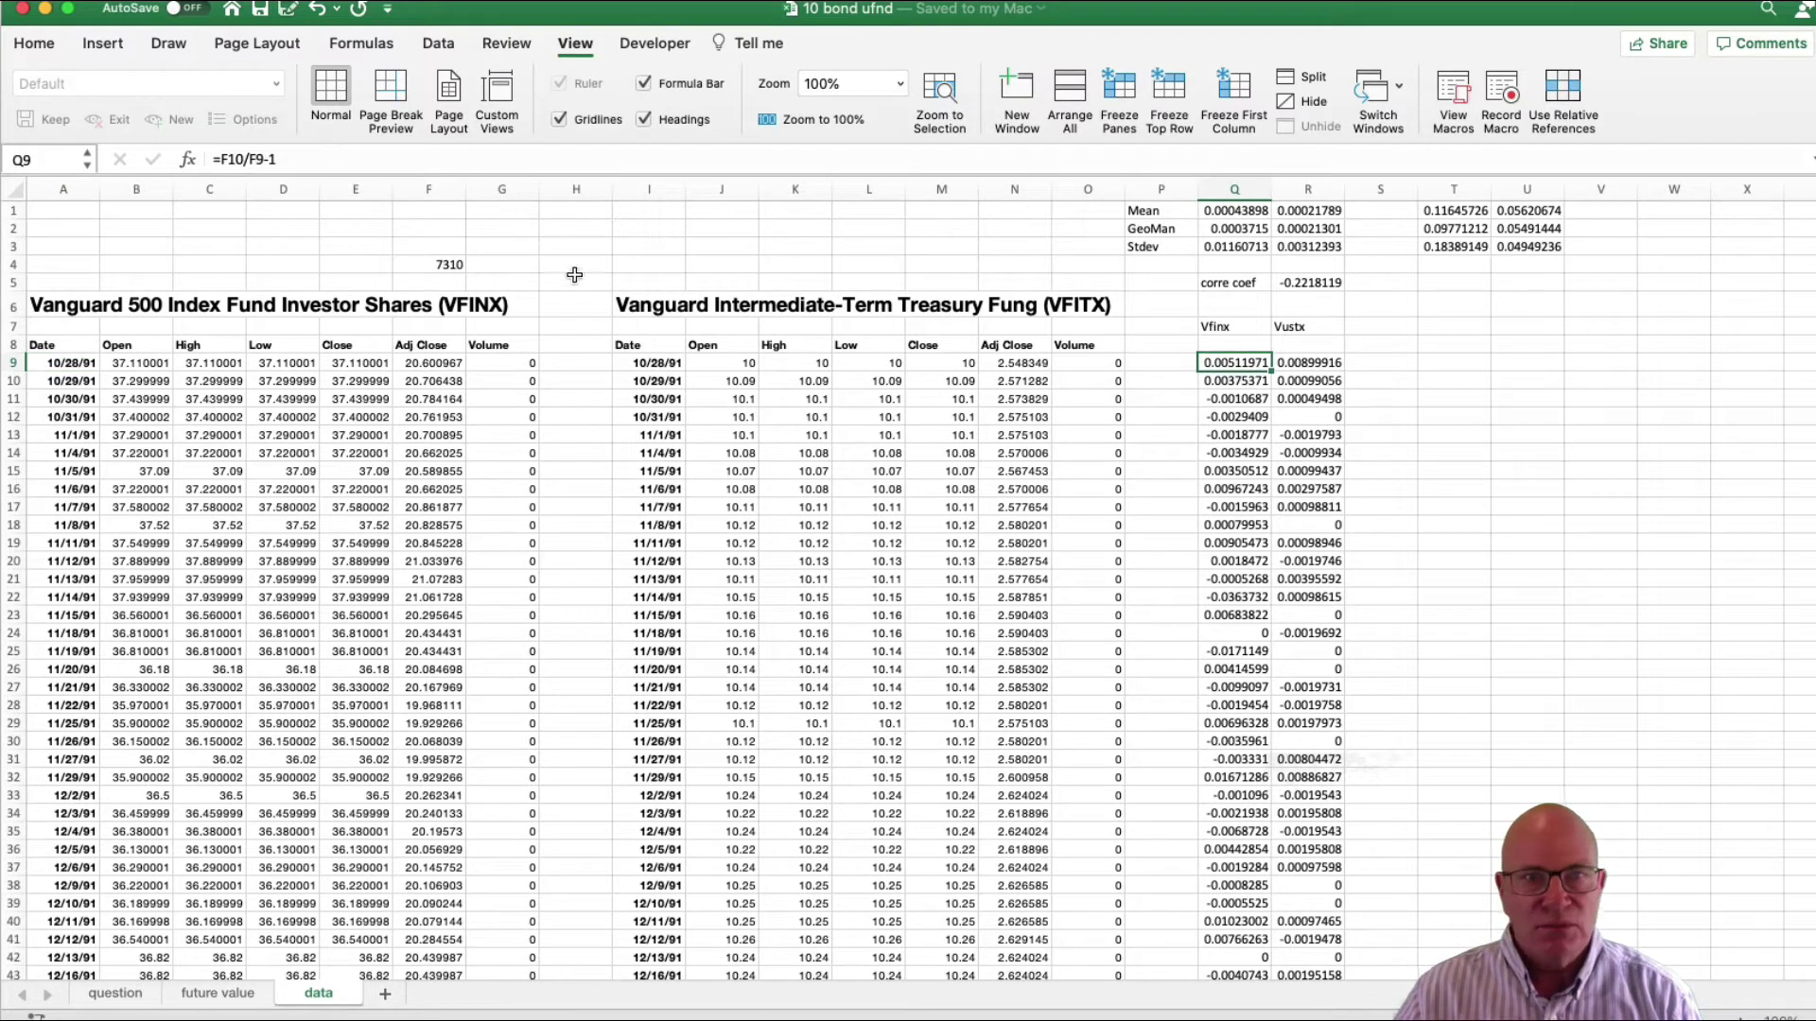
pyautogui.click(340, 162)
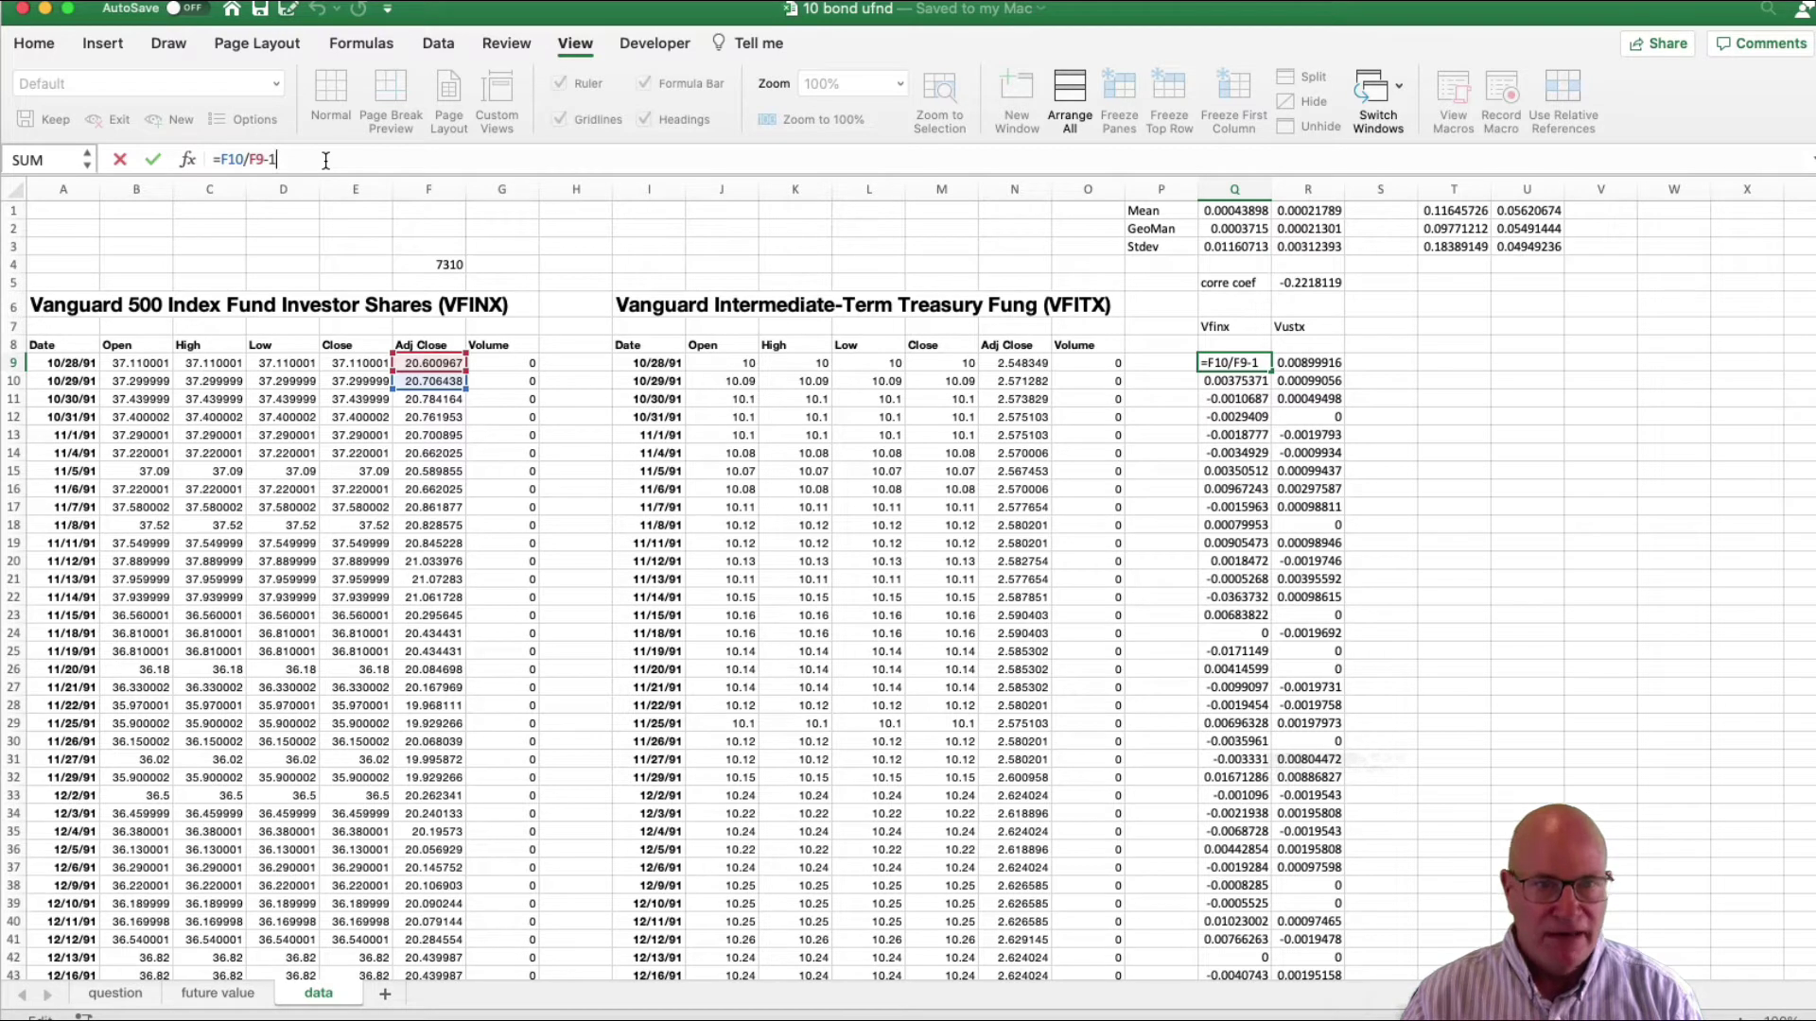
pyautogui.press('Return')
pyautogui.click(1312, 366)
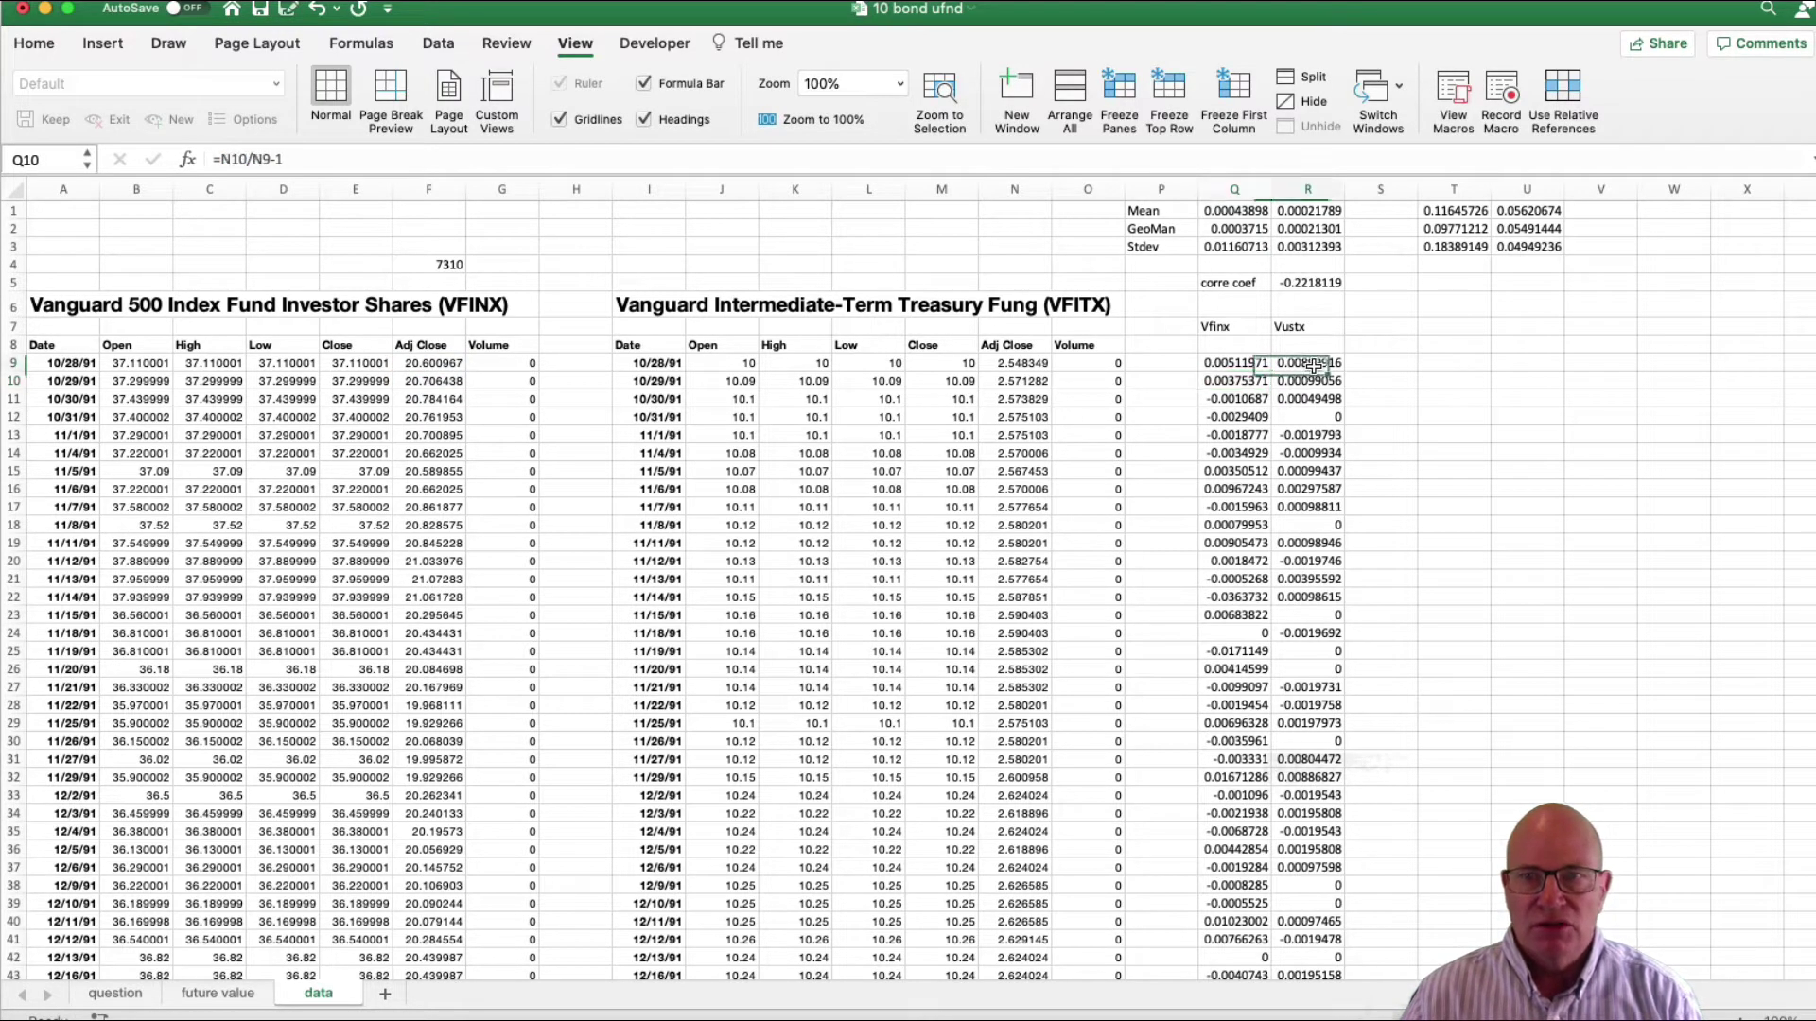
pyautogui.click(403, 161)
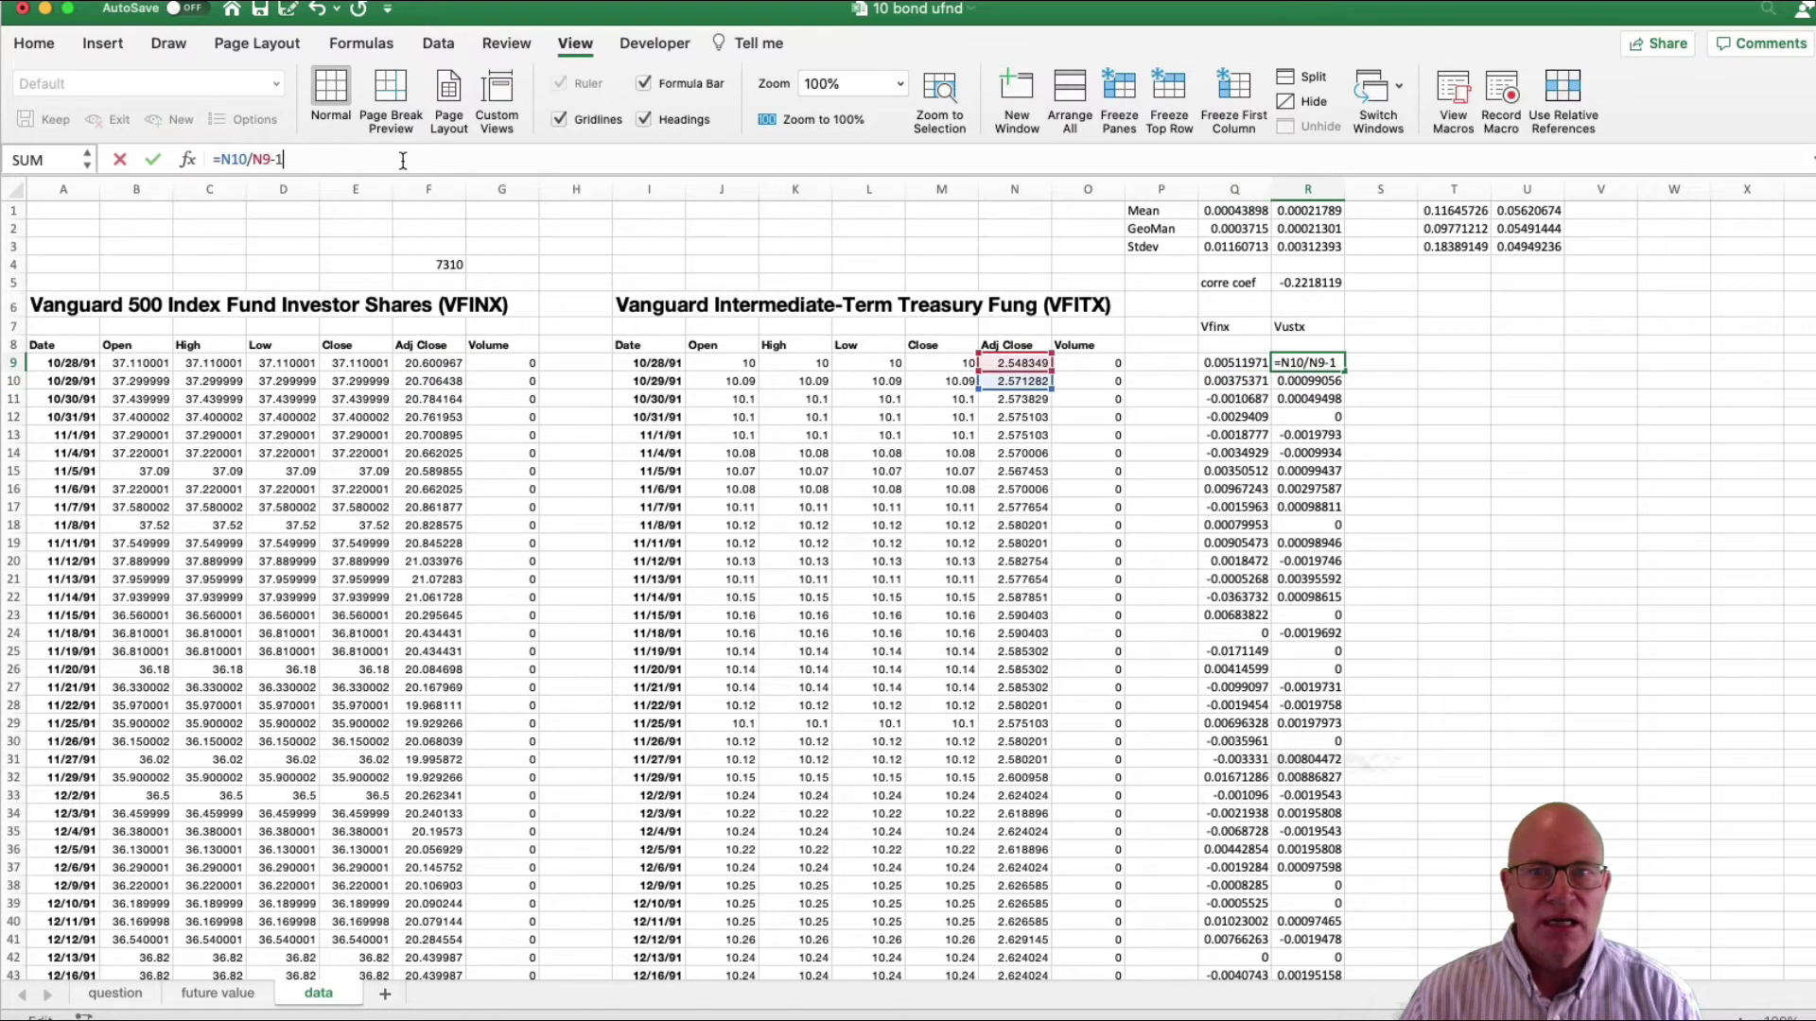
pyautogui.click(1311, 332)
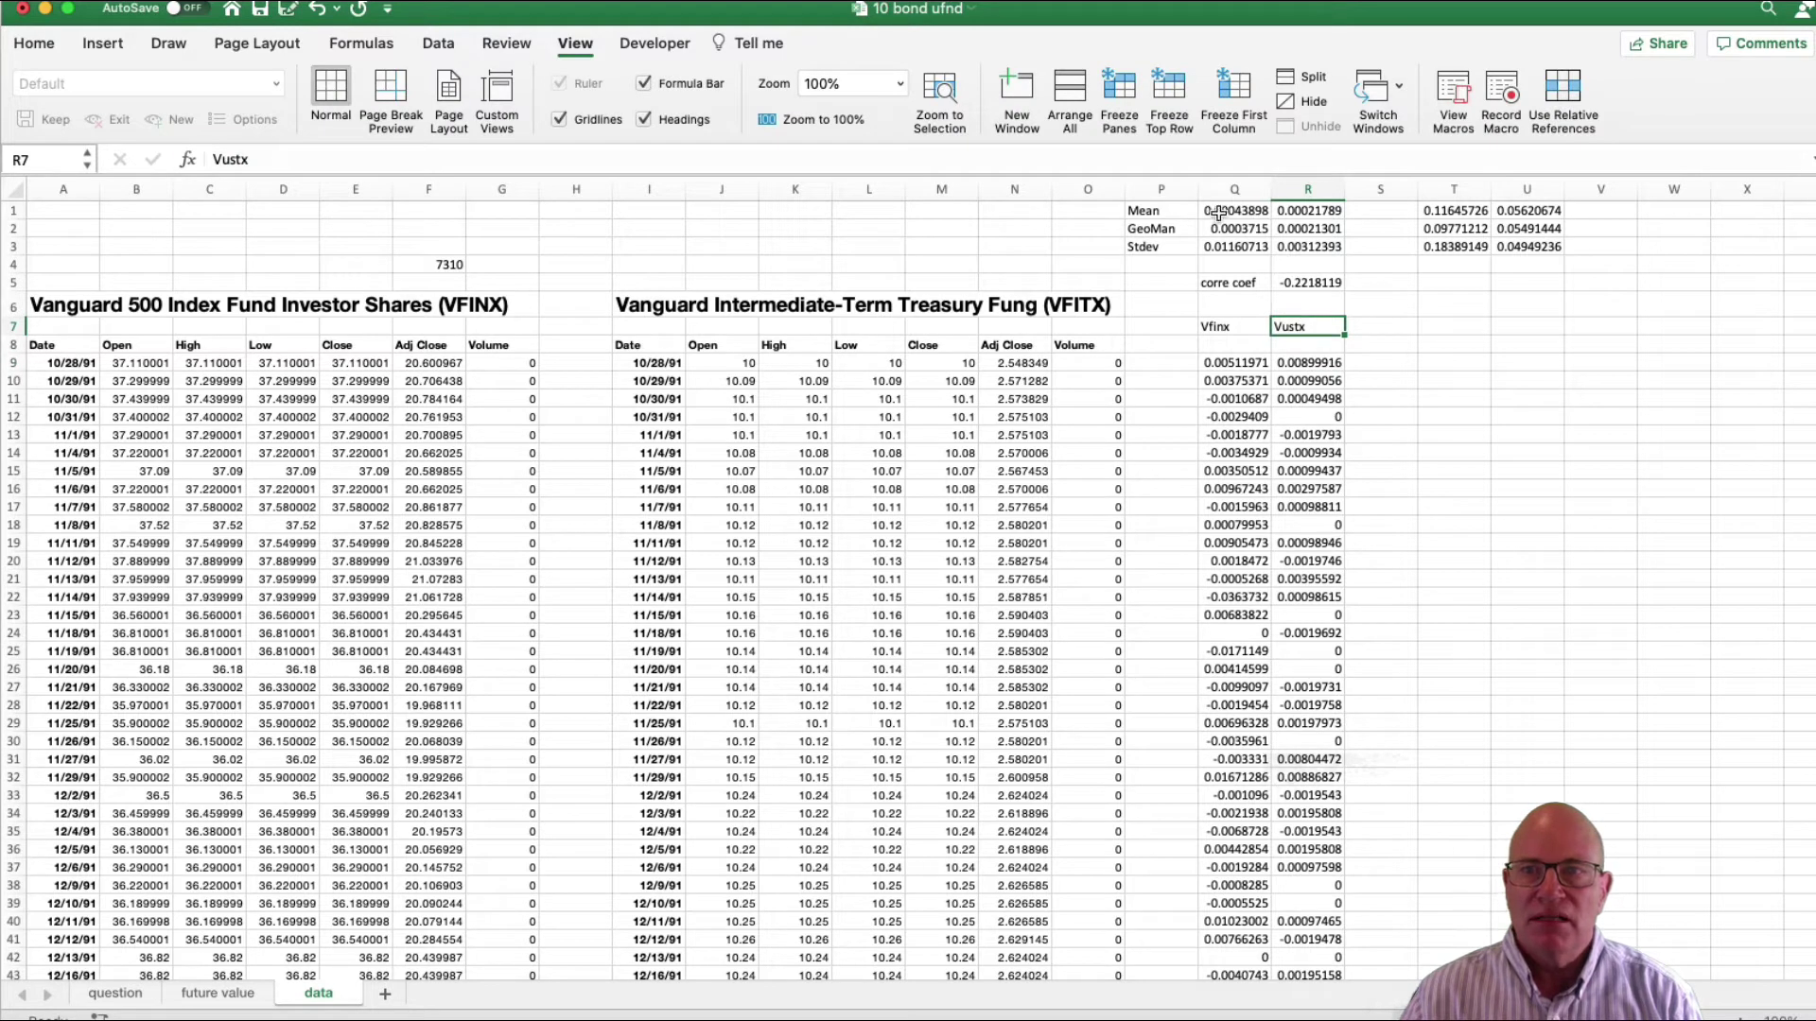
# - Inspect the formulas for the VFINX daily mean and geometric mean, the correlation coefficient, and the annualized mean in T1
pyautogui.click(1218, 213)
pyautogui.click(1222, 233)
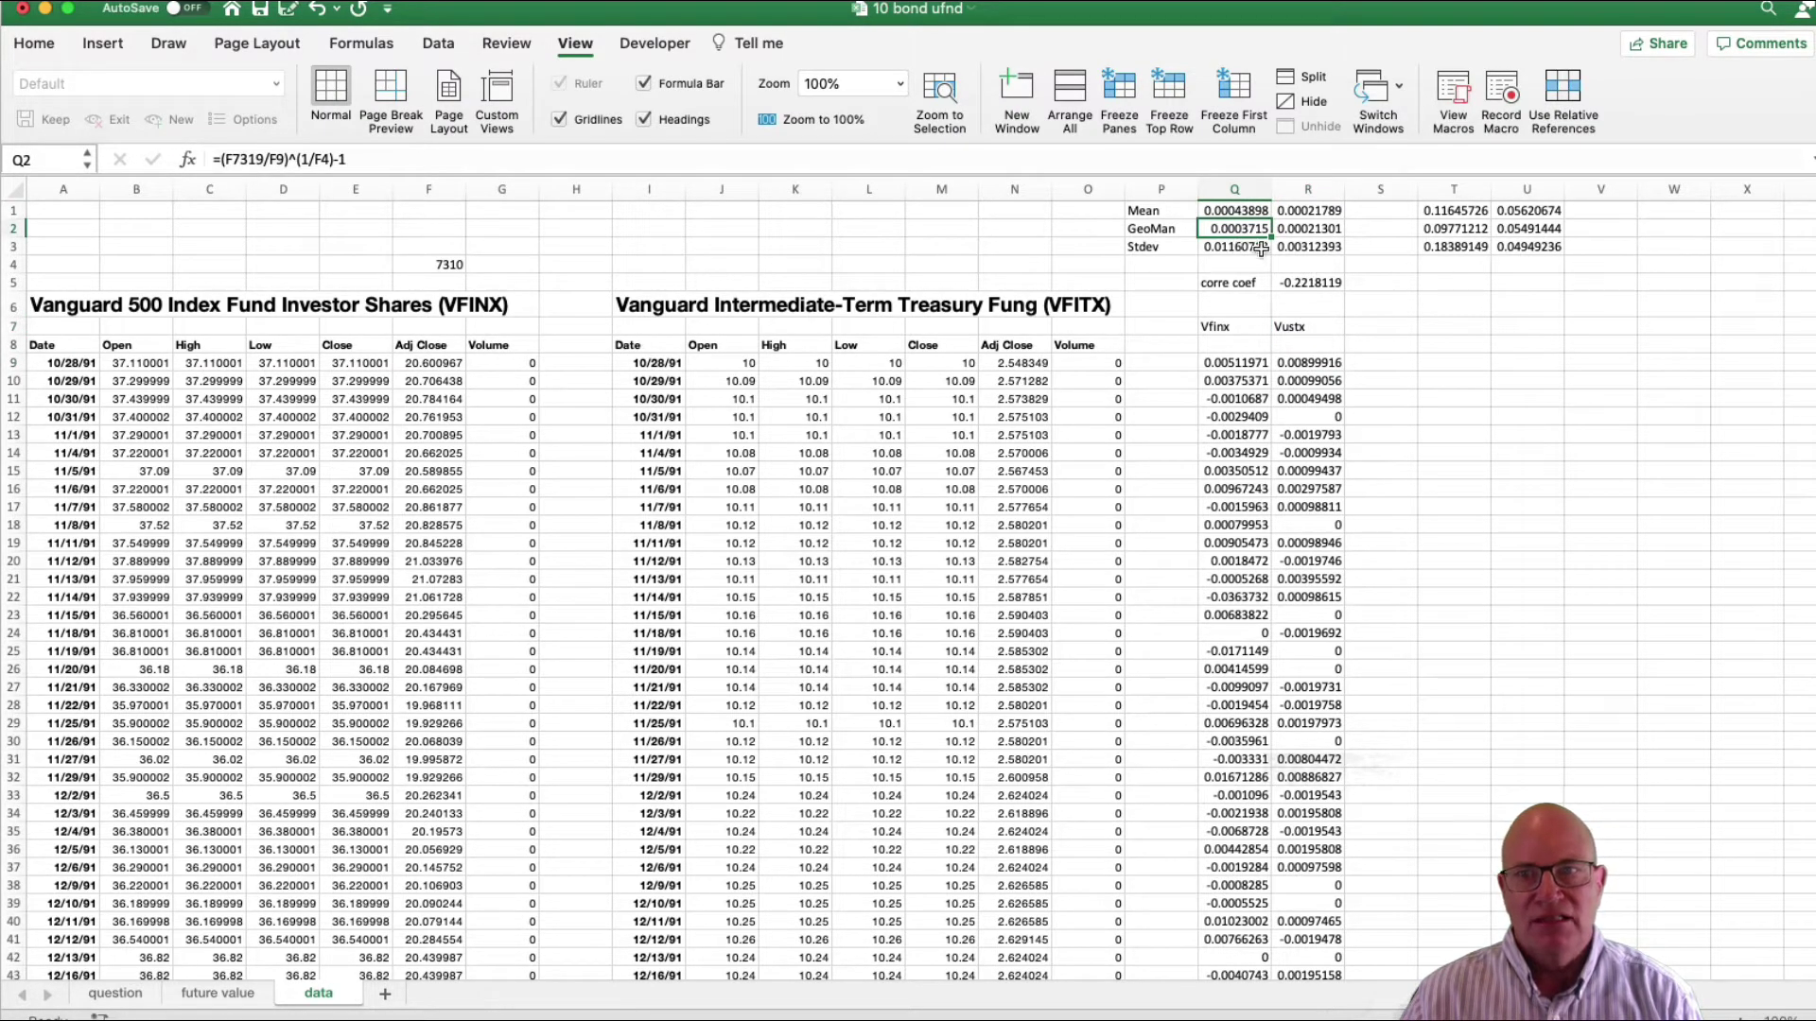
pyautogui.click(1302, 284)
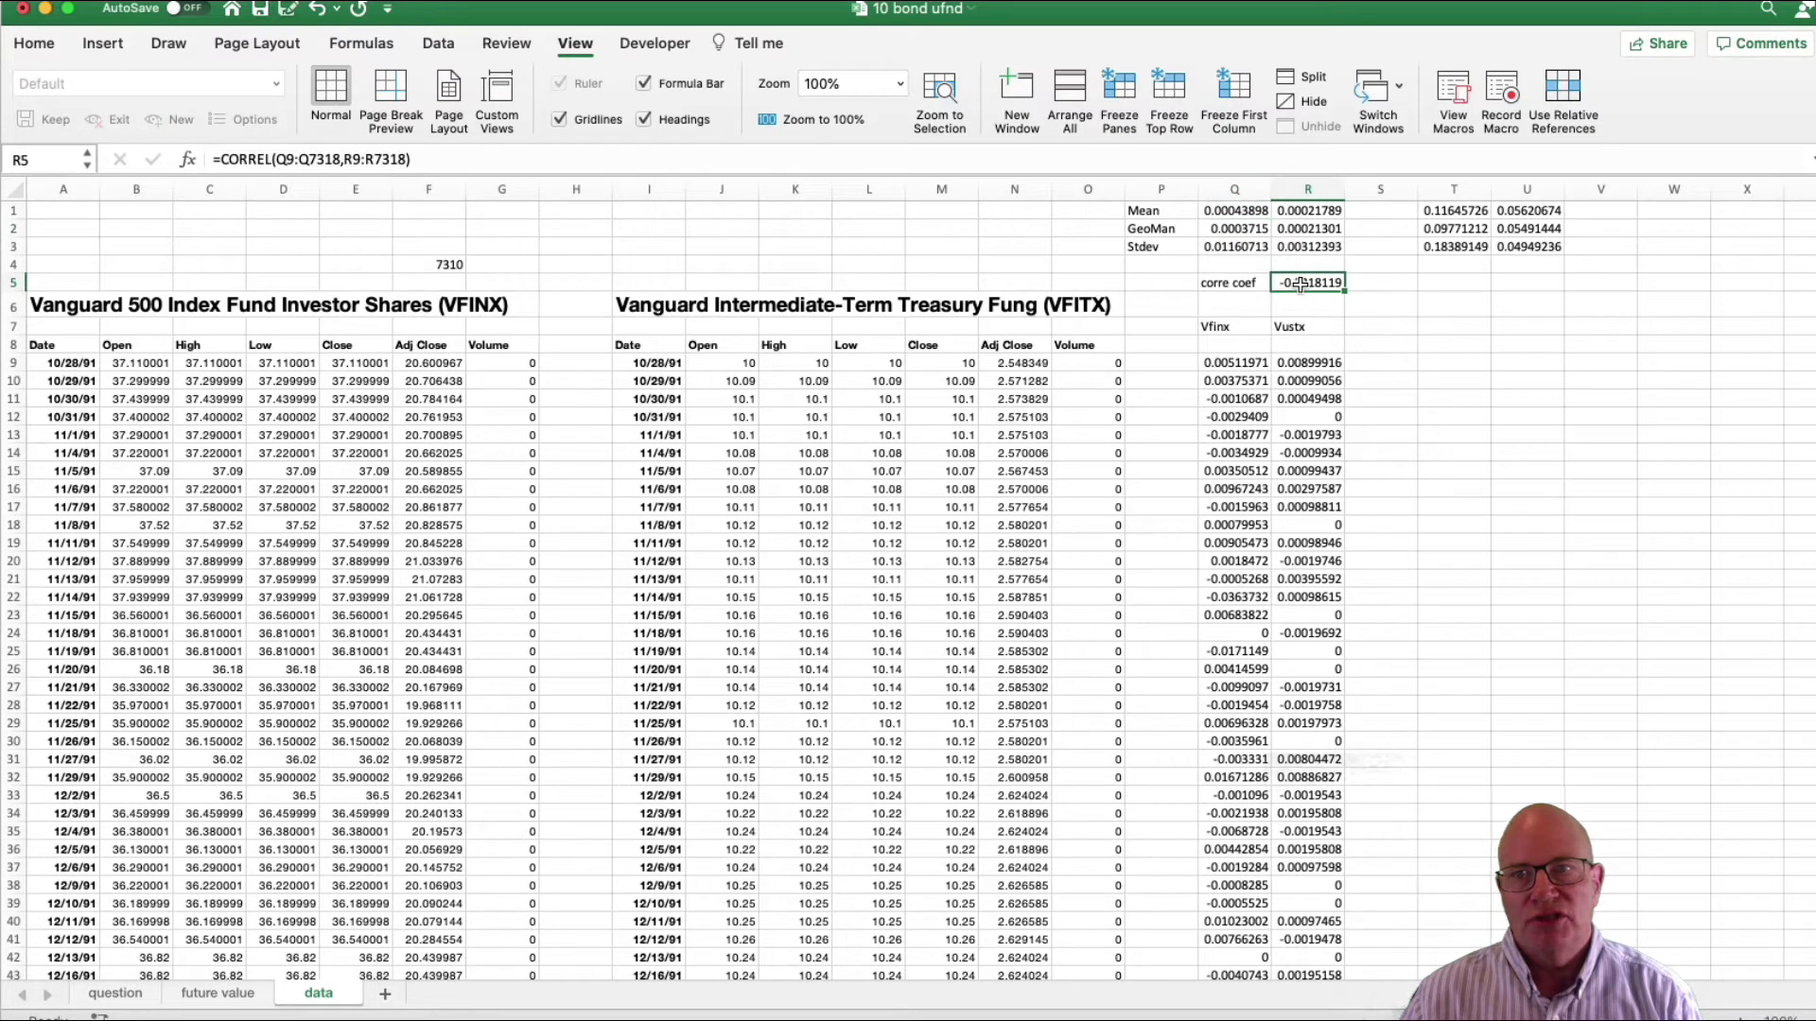
pyautogui.click(1457, 210)
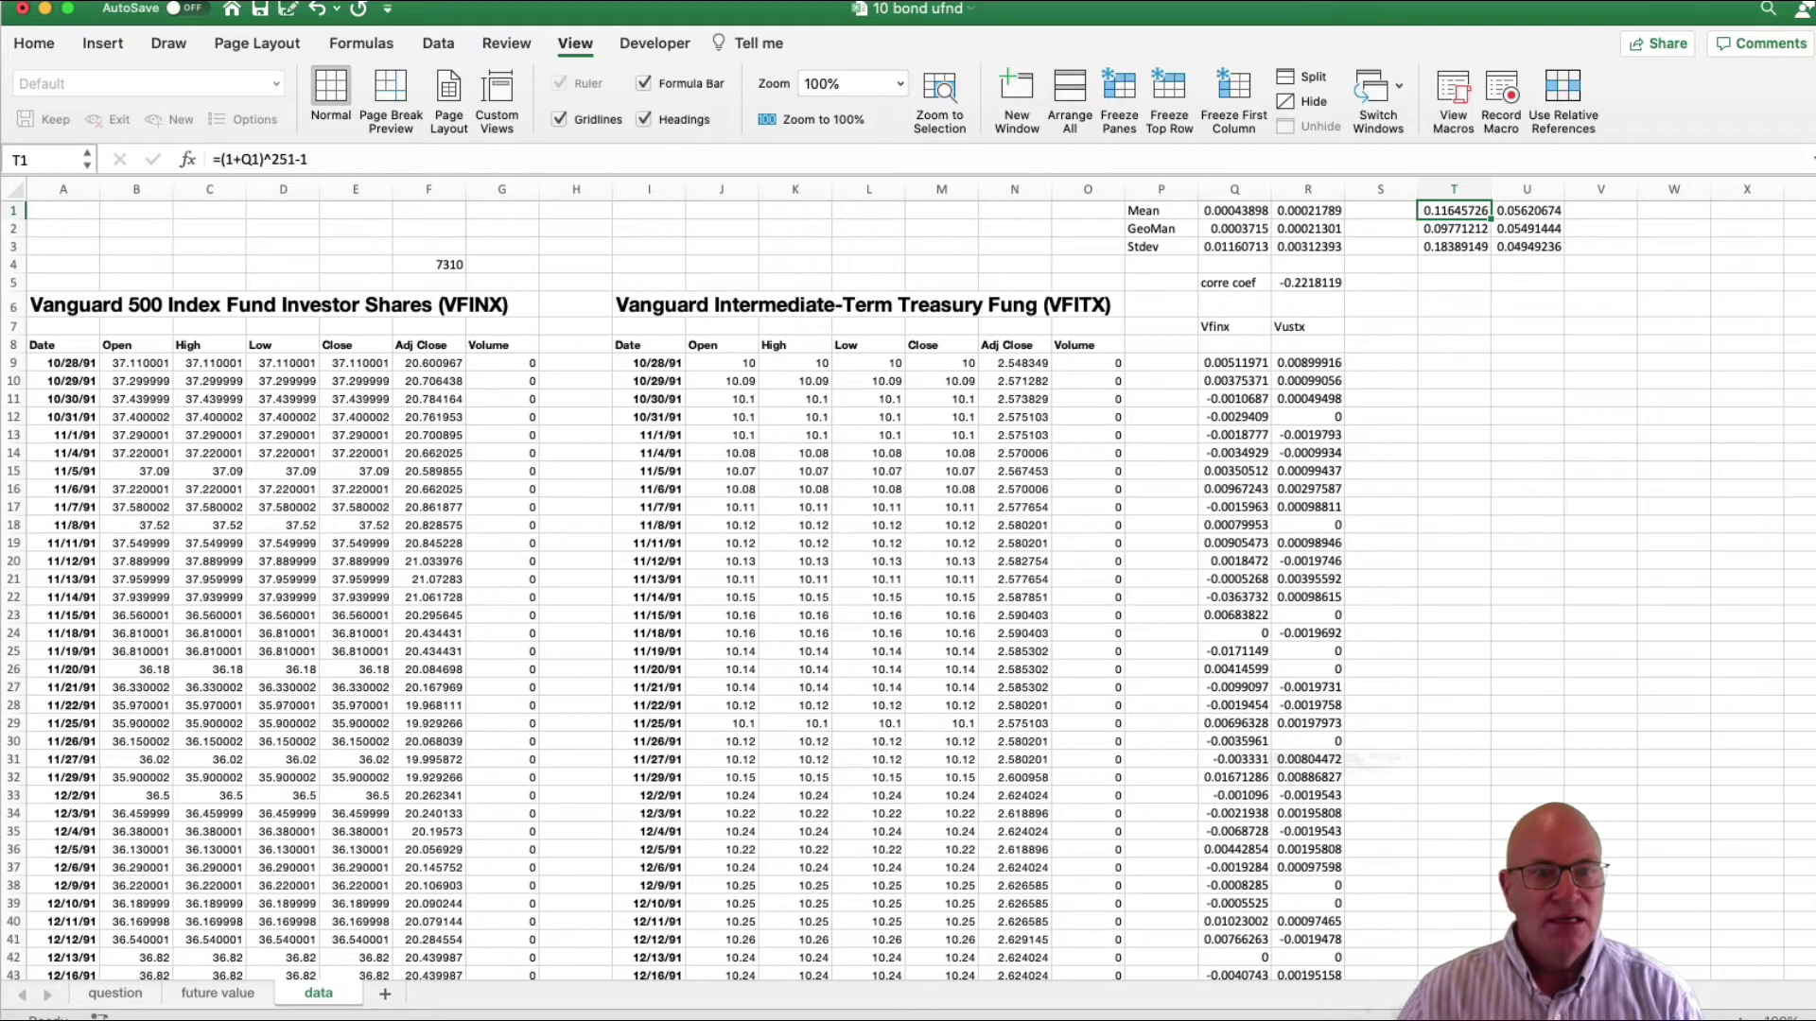
# - On the question sheet, review the linked mean and standard deviation of VFINX and VFITX and their correlation coefficient
pyautogui.click(114, 993)
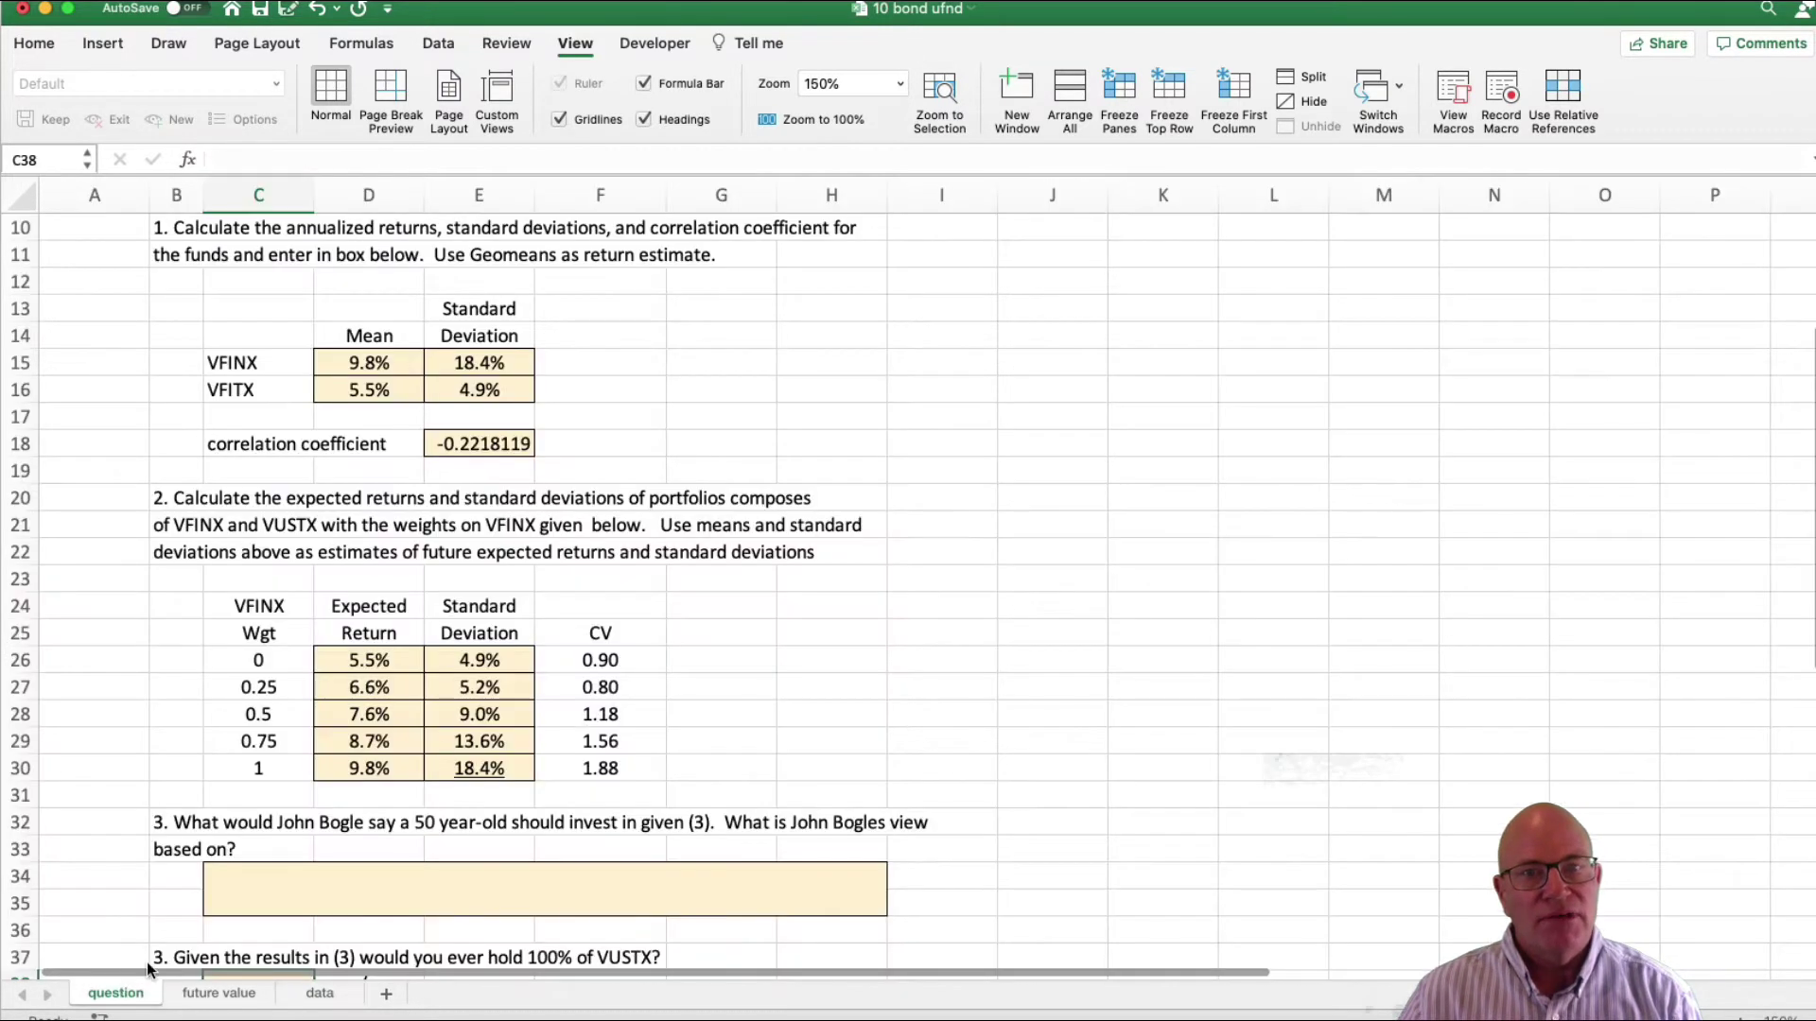
pyautogui.scroll(3, 593, 650)
pyautogui.scroll(3, 593, 650)
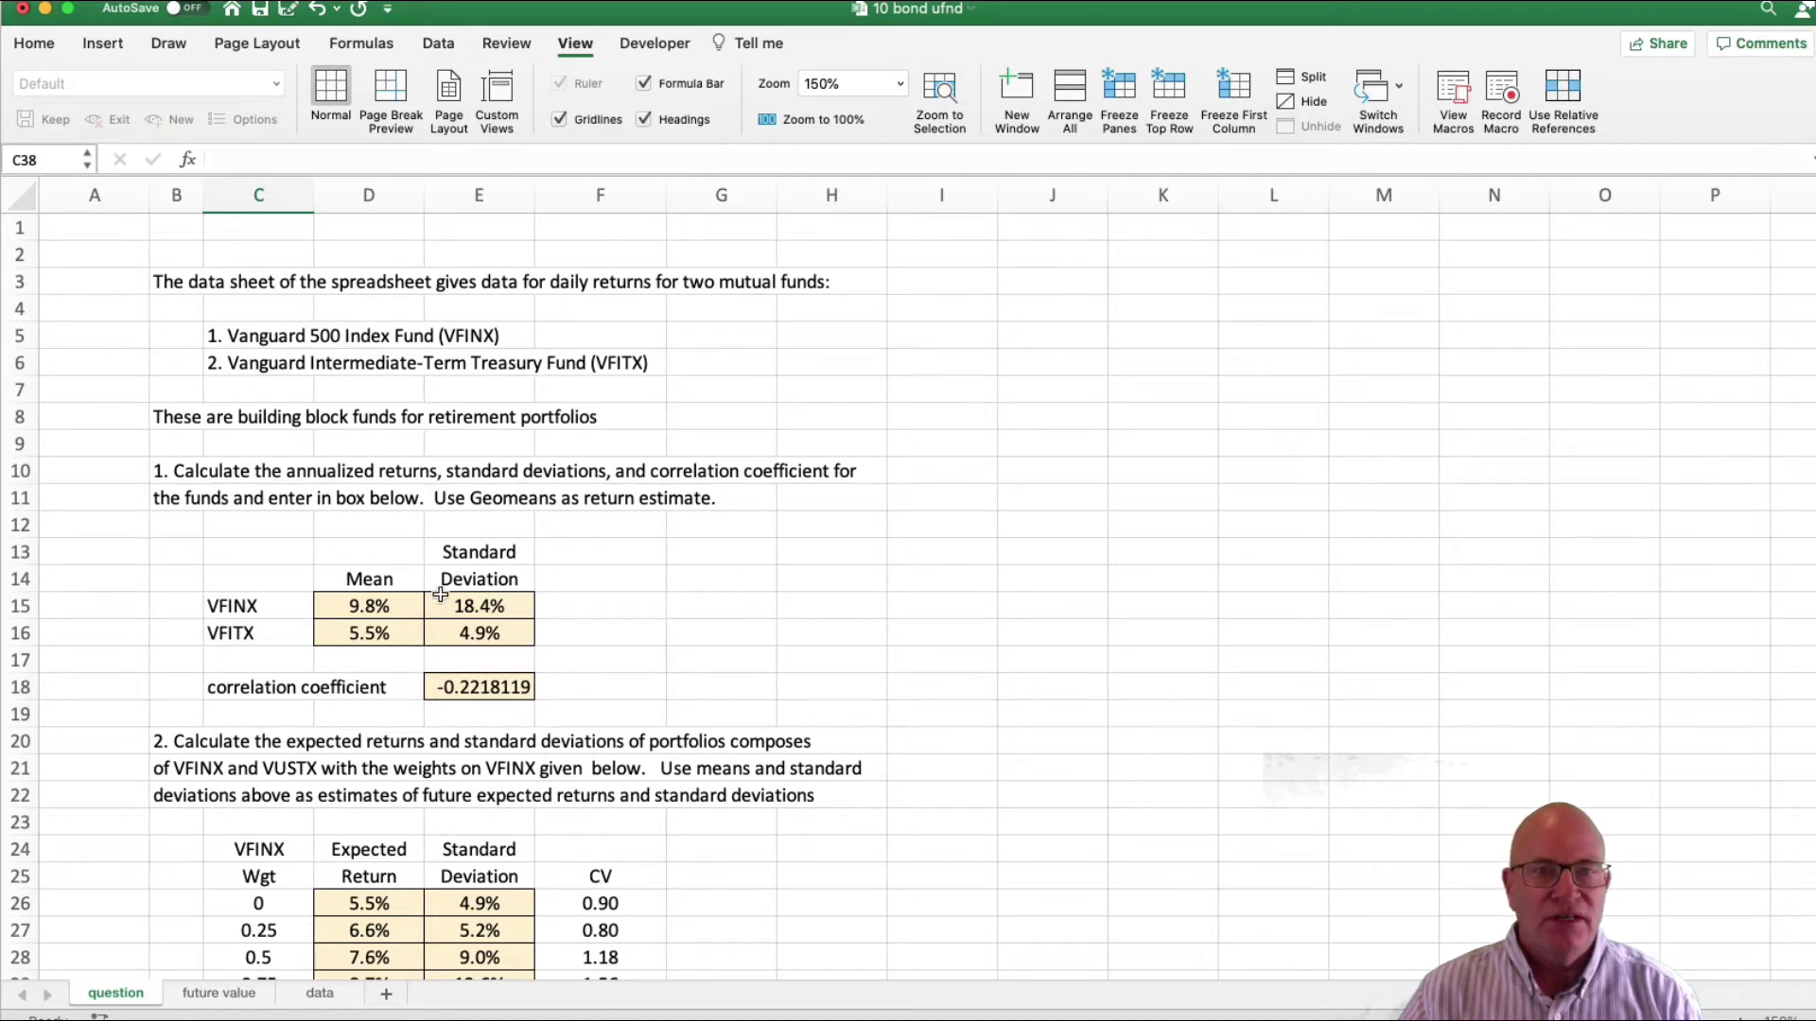
pyautogui.click(376, 602)
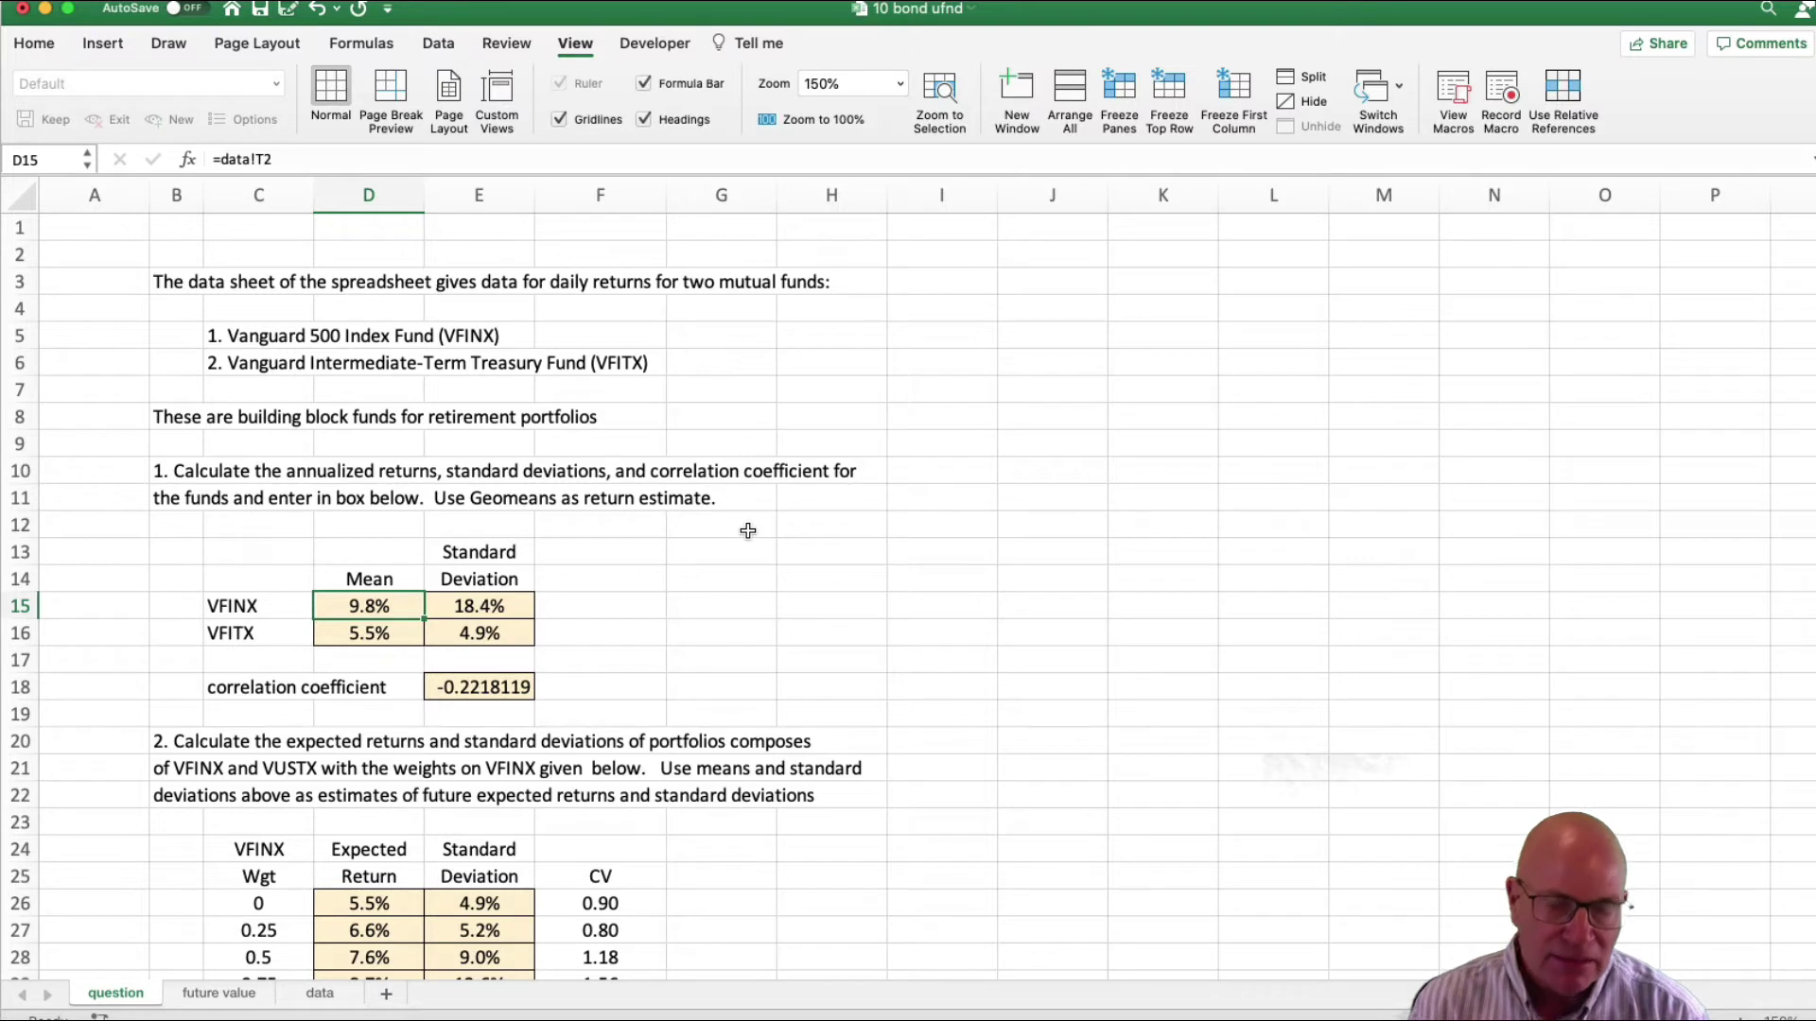
pyautogui.press('Right')
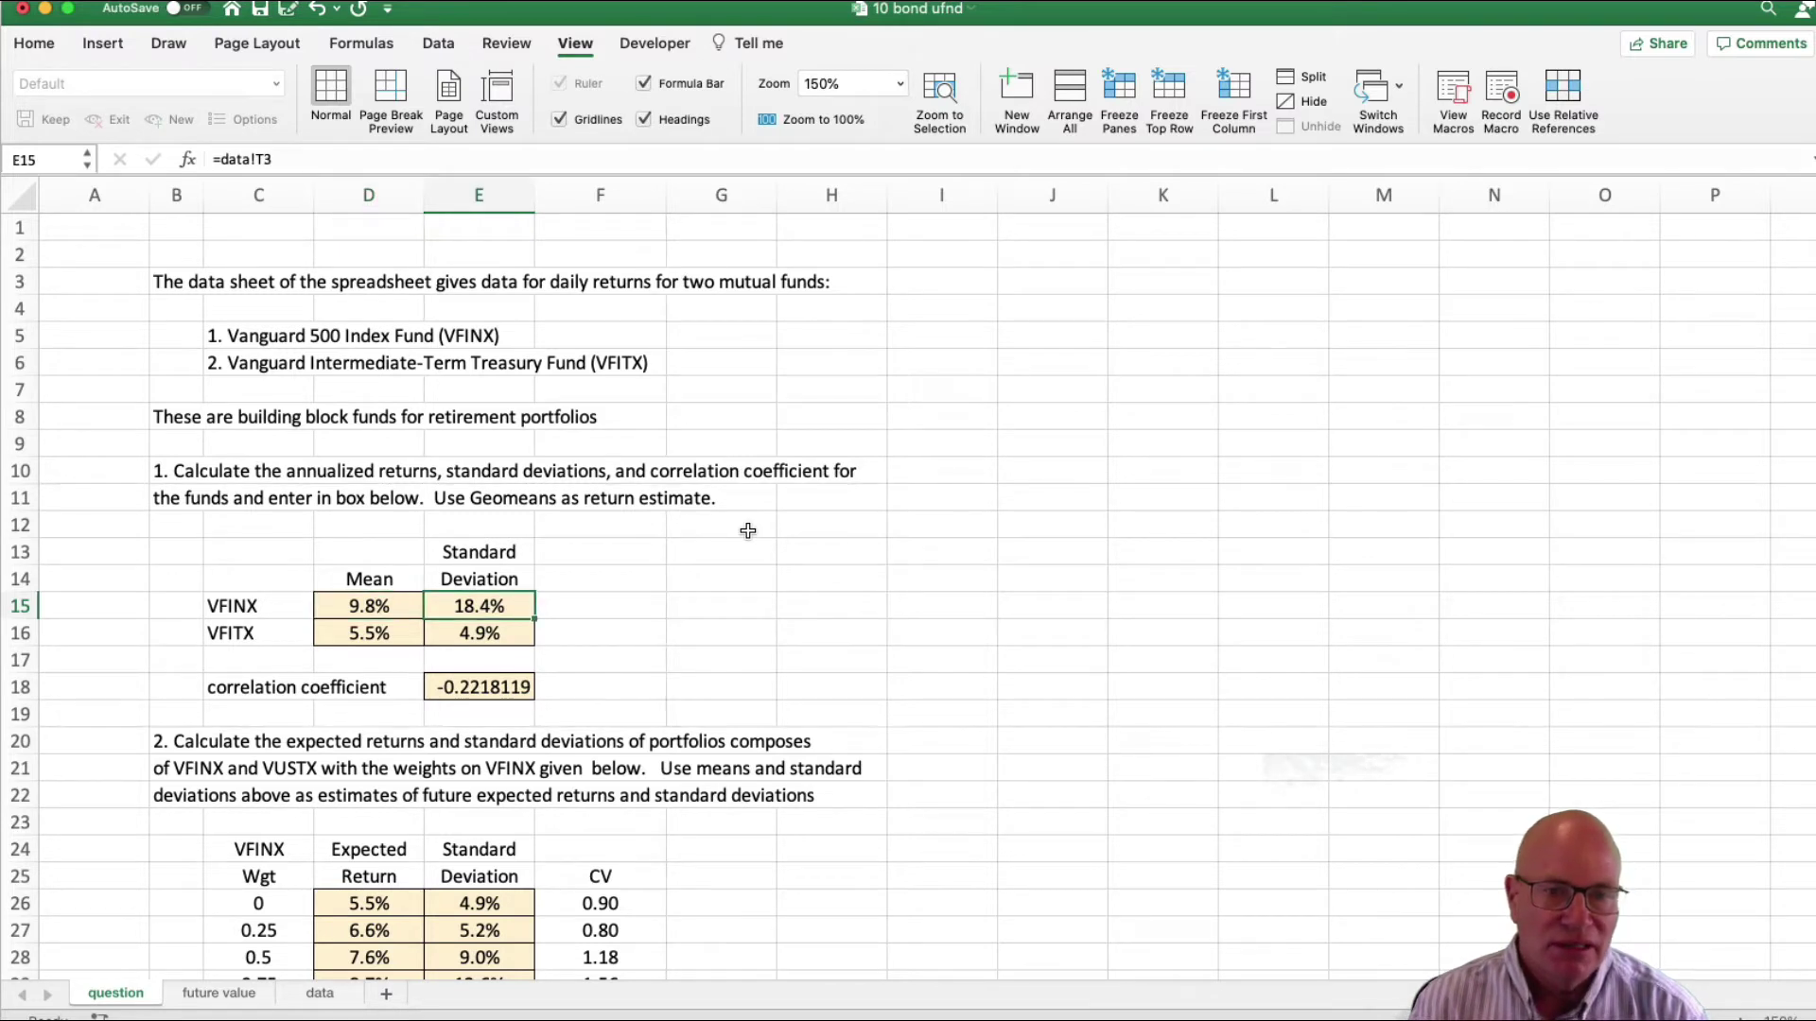
pyautogui.press('Down')
pyautogui.press('Left')
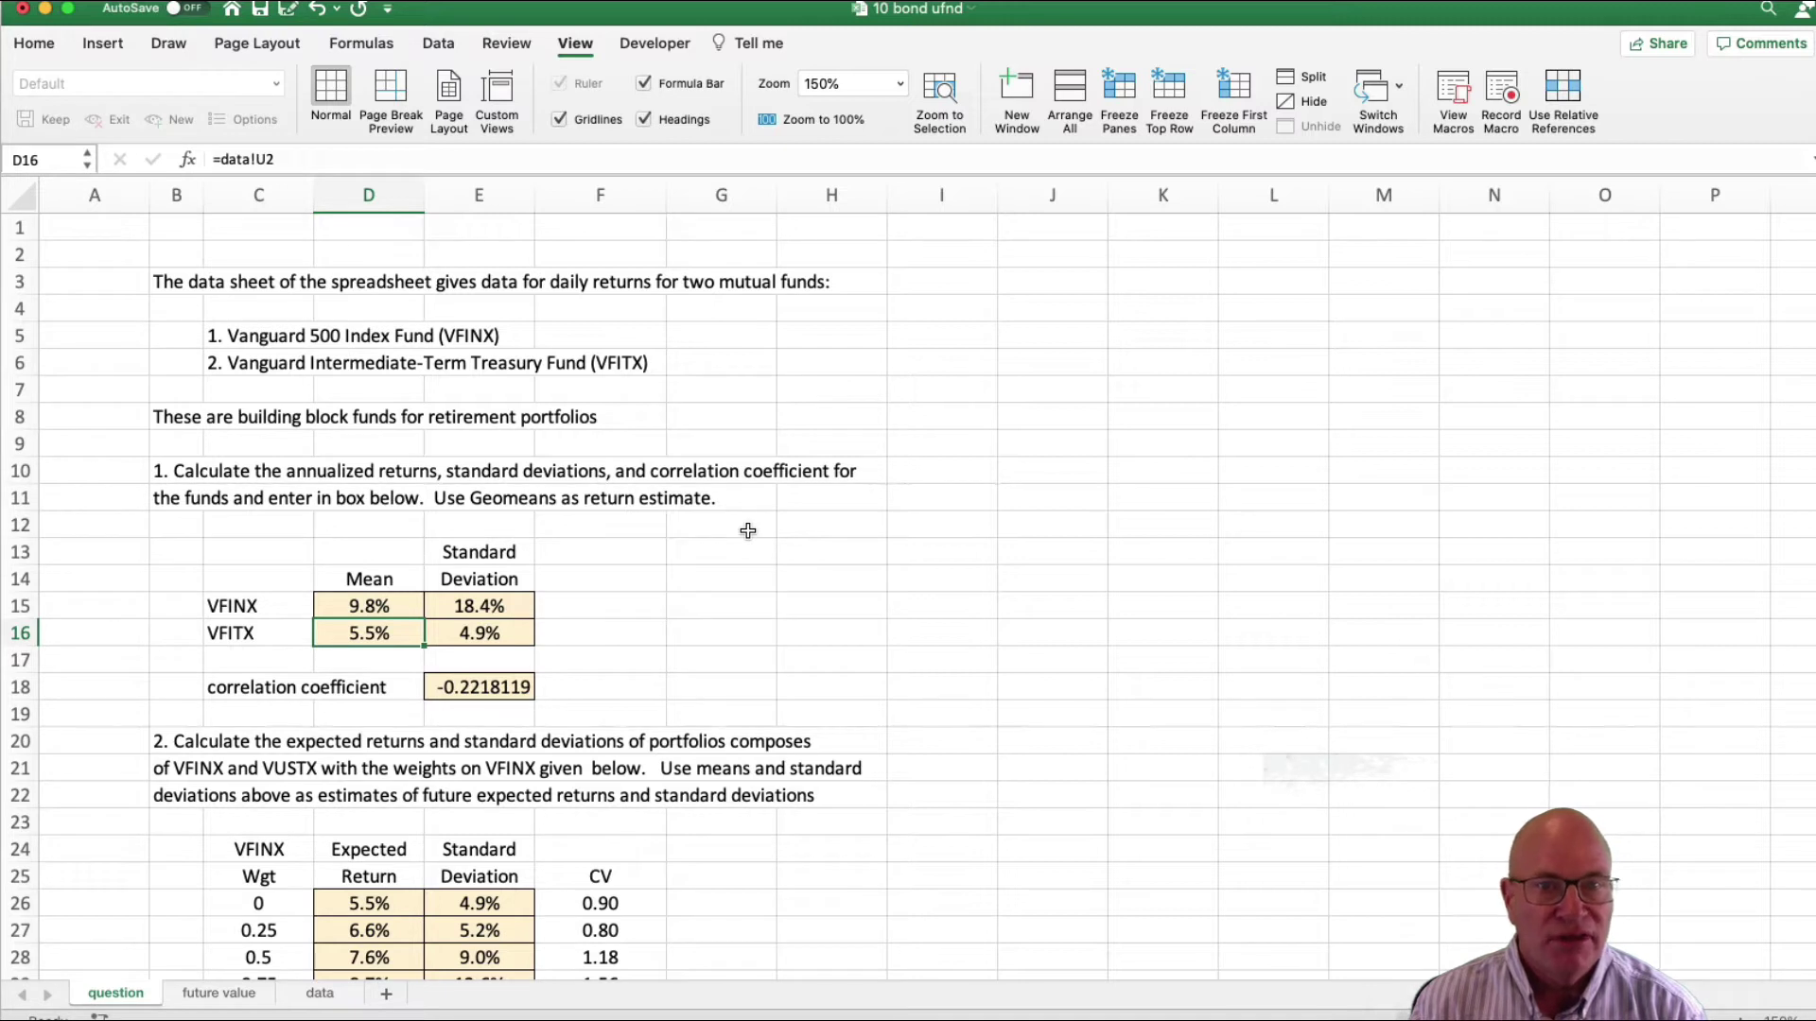
pyautogui.press('Right')
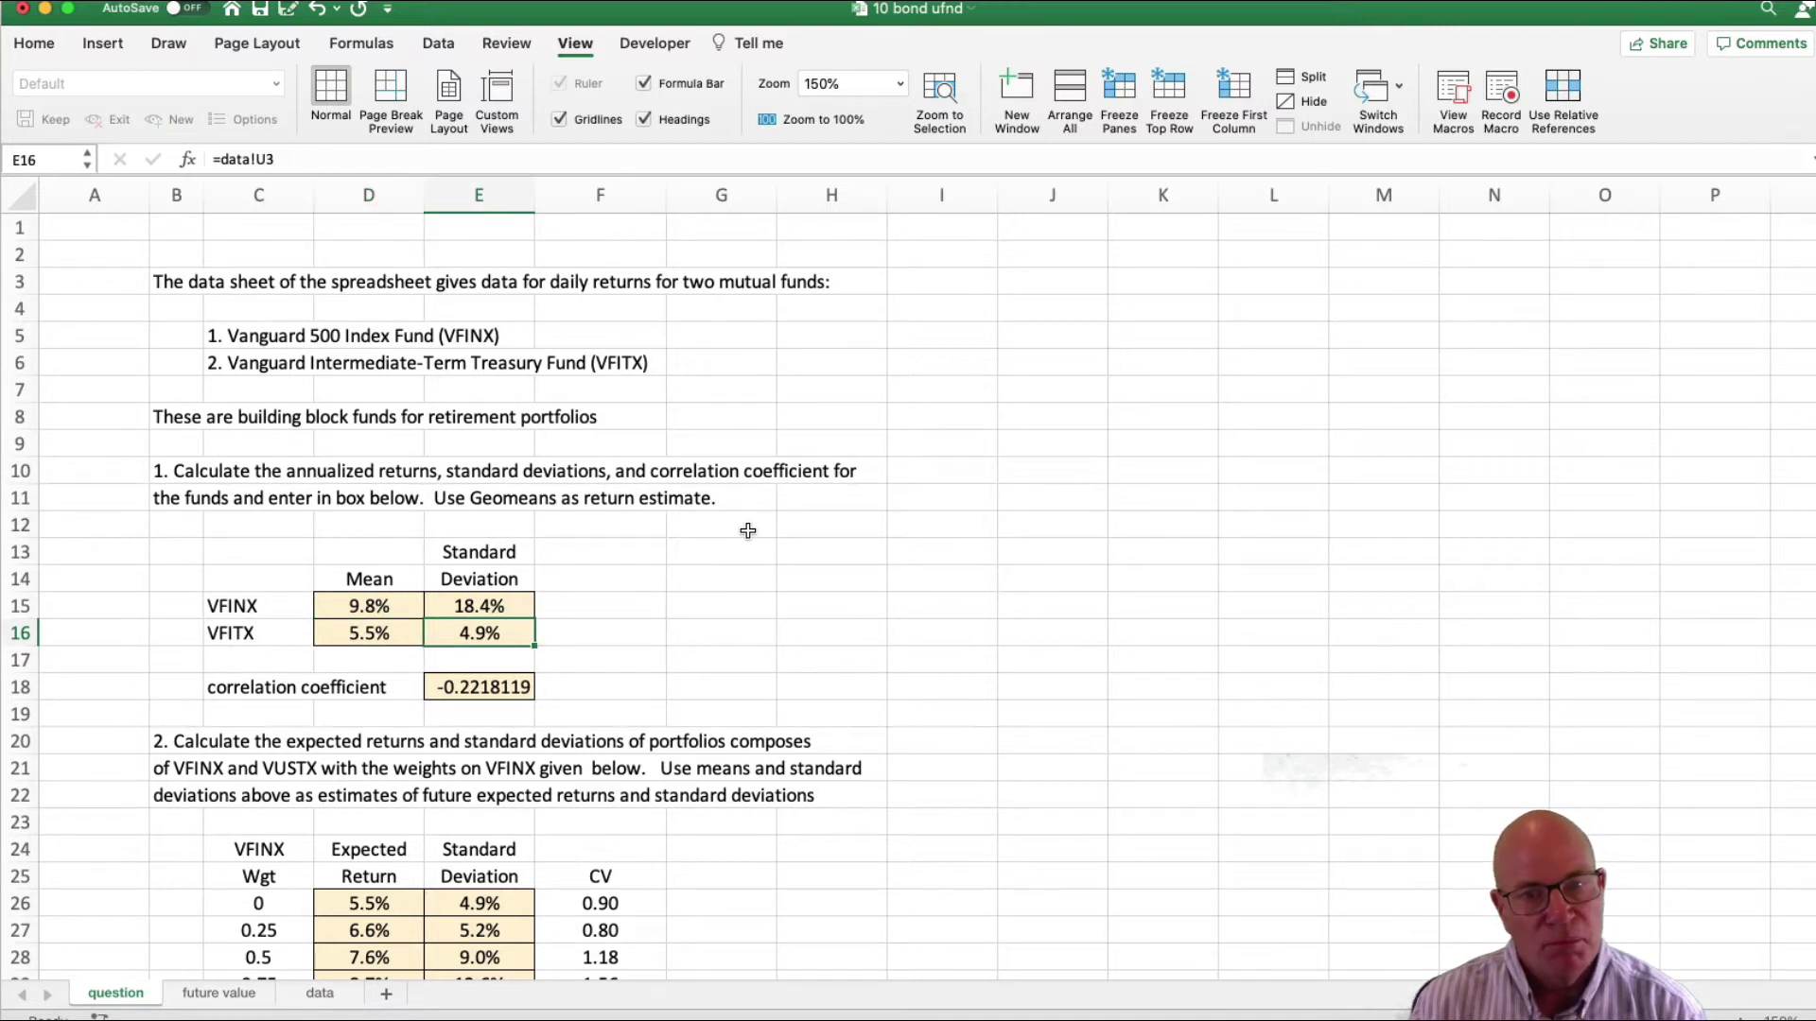
pyautogui.press('Down')
pyautogui.press('Down')
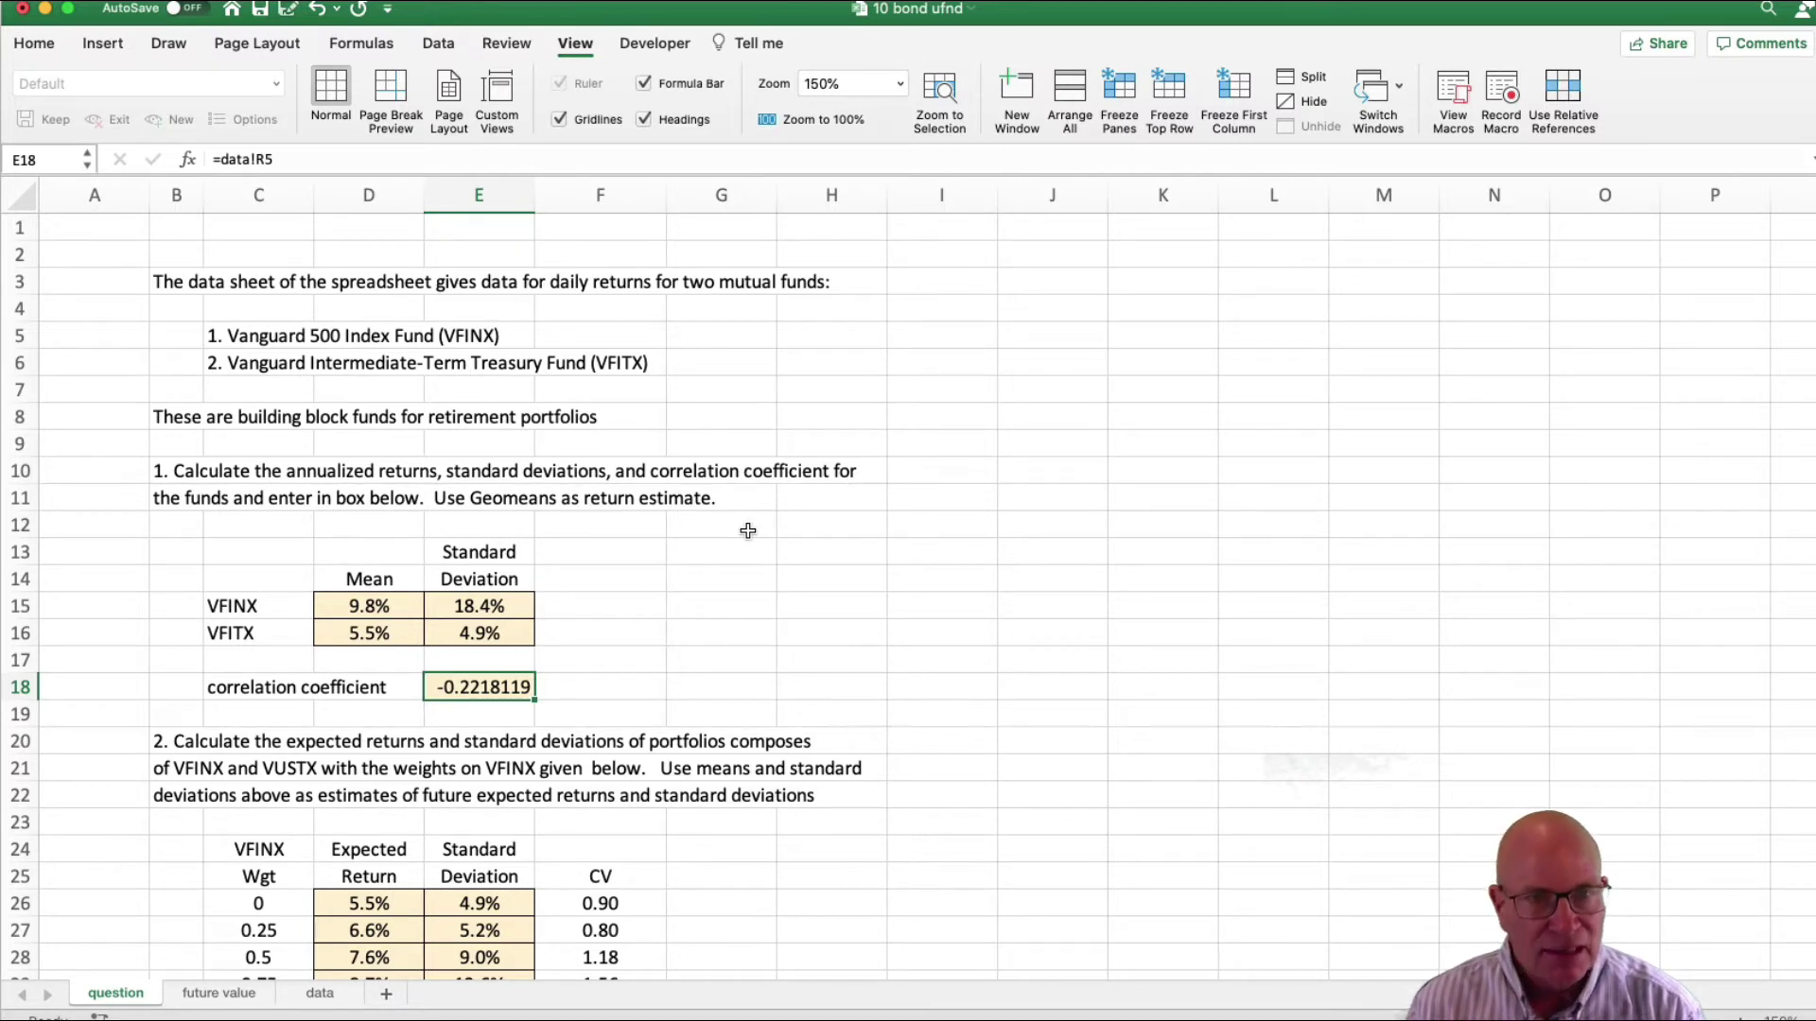
# - Go back over the VFINX and VFITX rows of the question 1 table, ending on the correlation coefficient in E18
pyautogui.press('Up')
pyautogui.press('Up')
pyautogui.press('Up')
pyautogui.press('Left')
pyautogui.press('Left')
pyautogui.press('Left')
pyautogui.press('Down')
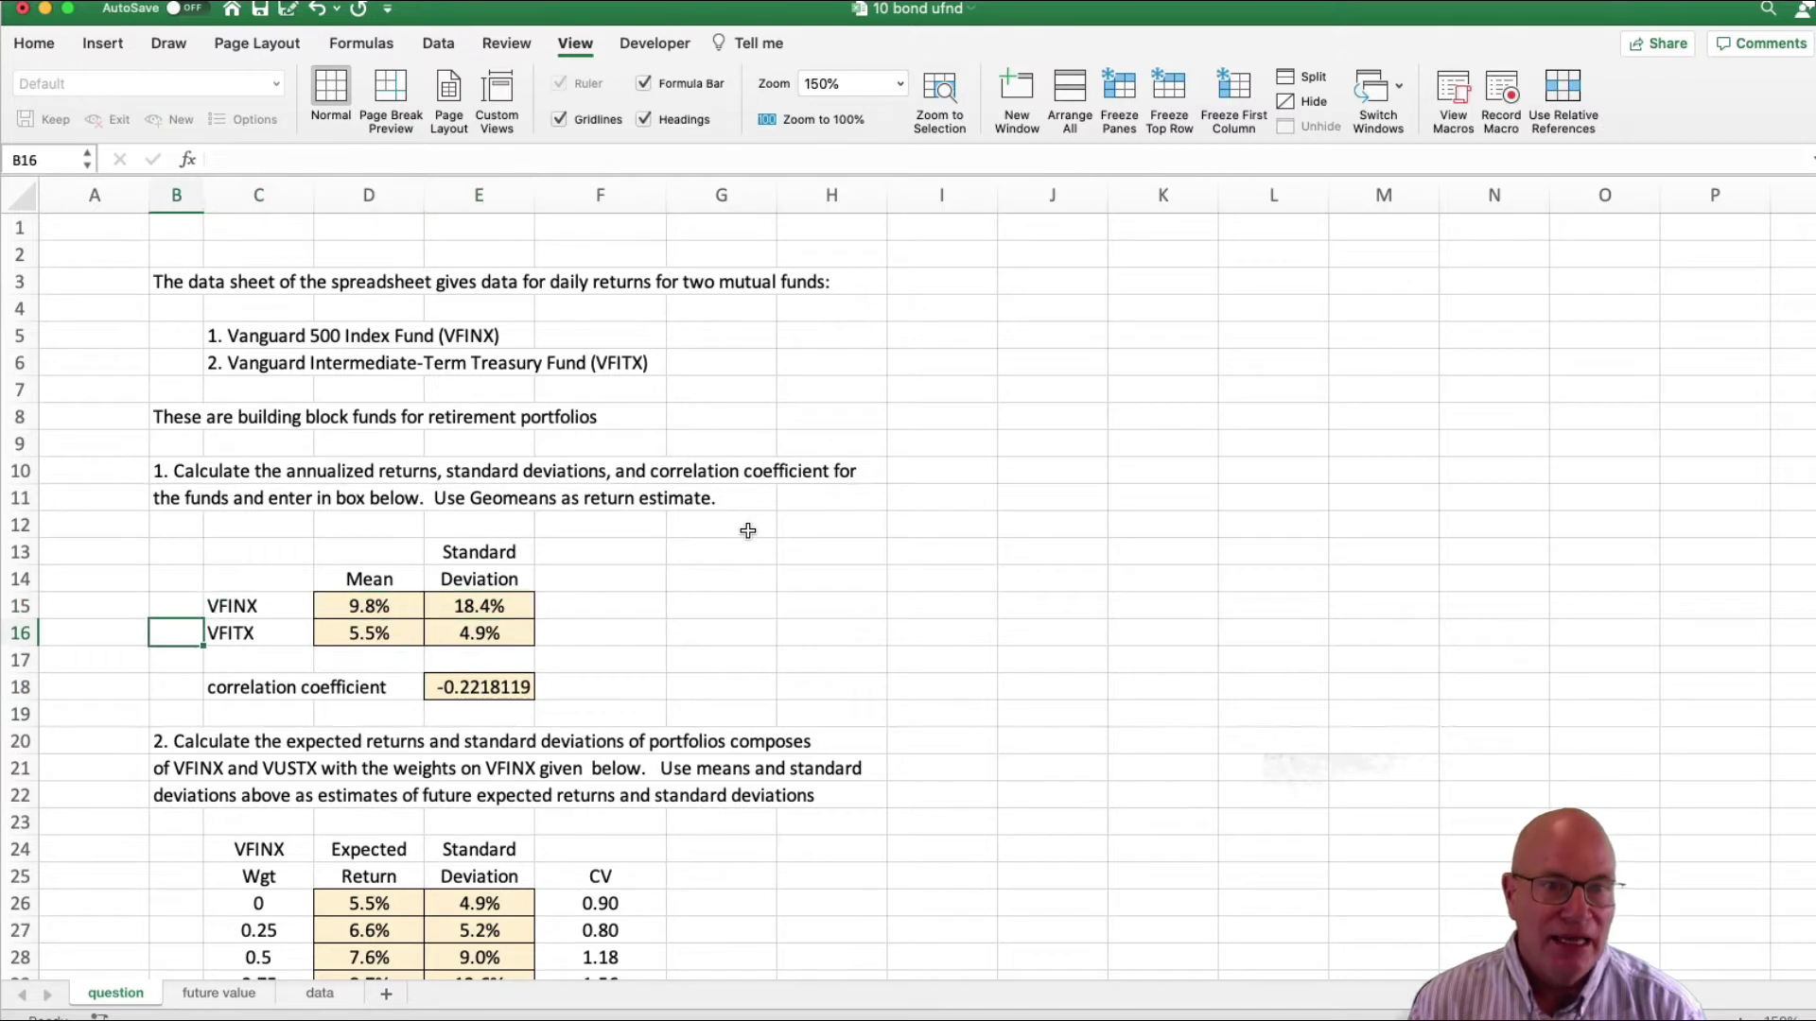
pyautogui.press('Right')
pyautogui.press('Down')
pyautogui.press('Down')
pyautogui.press('Right')
pyautogui.press('Right')
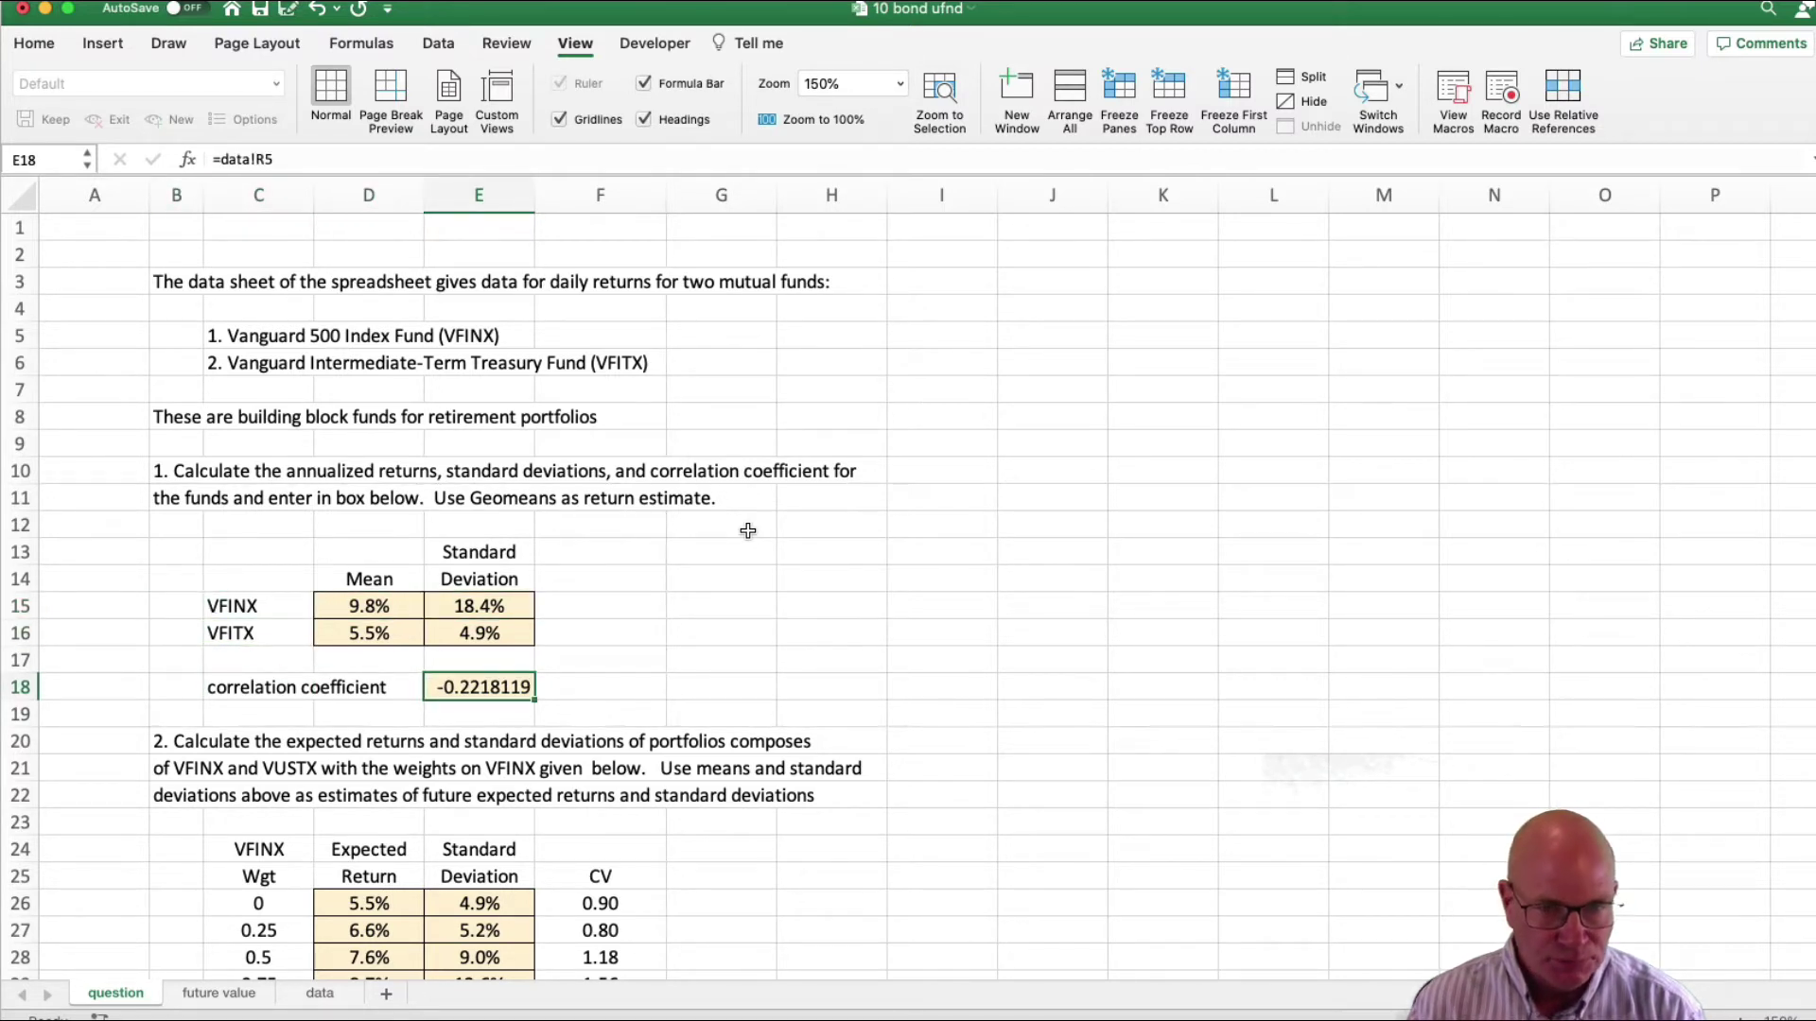
# - Compare the expected return and standard deviation at a VFINX weight of 0 with the VFITX mean and standard deviation
pyautogui.scroll(-5, 747, 530)
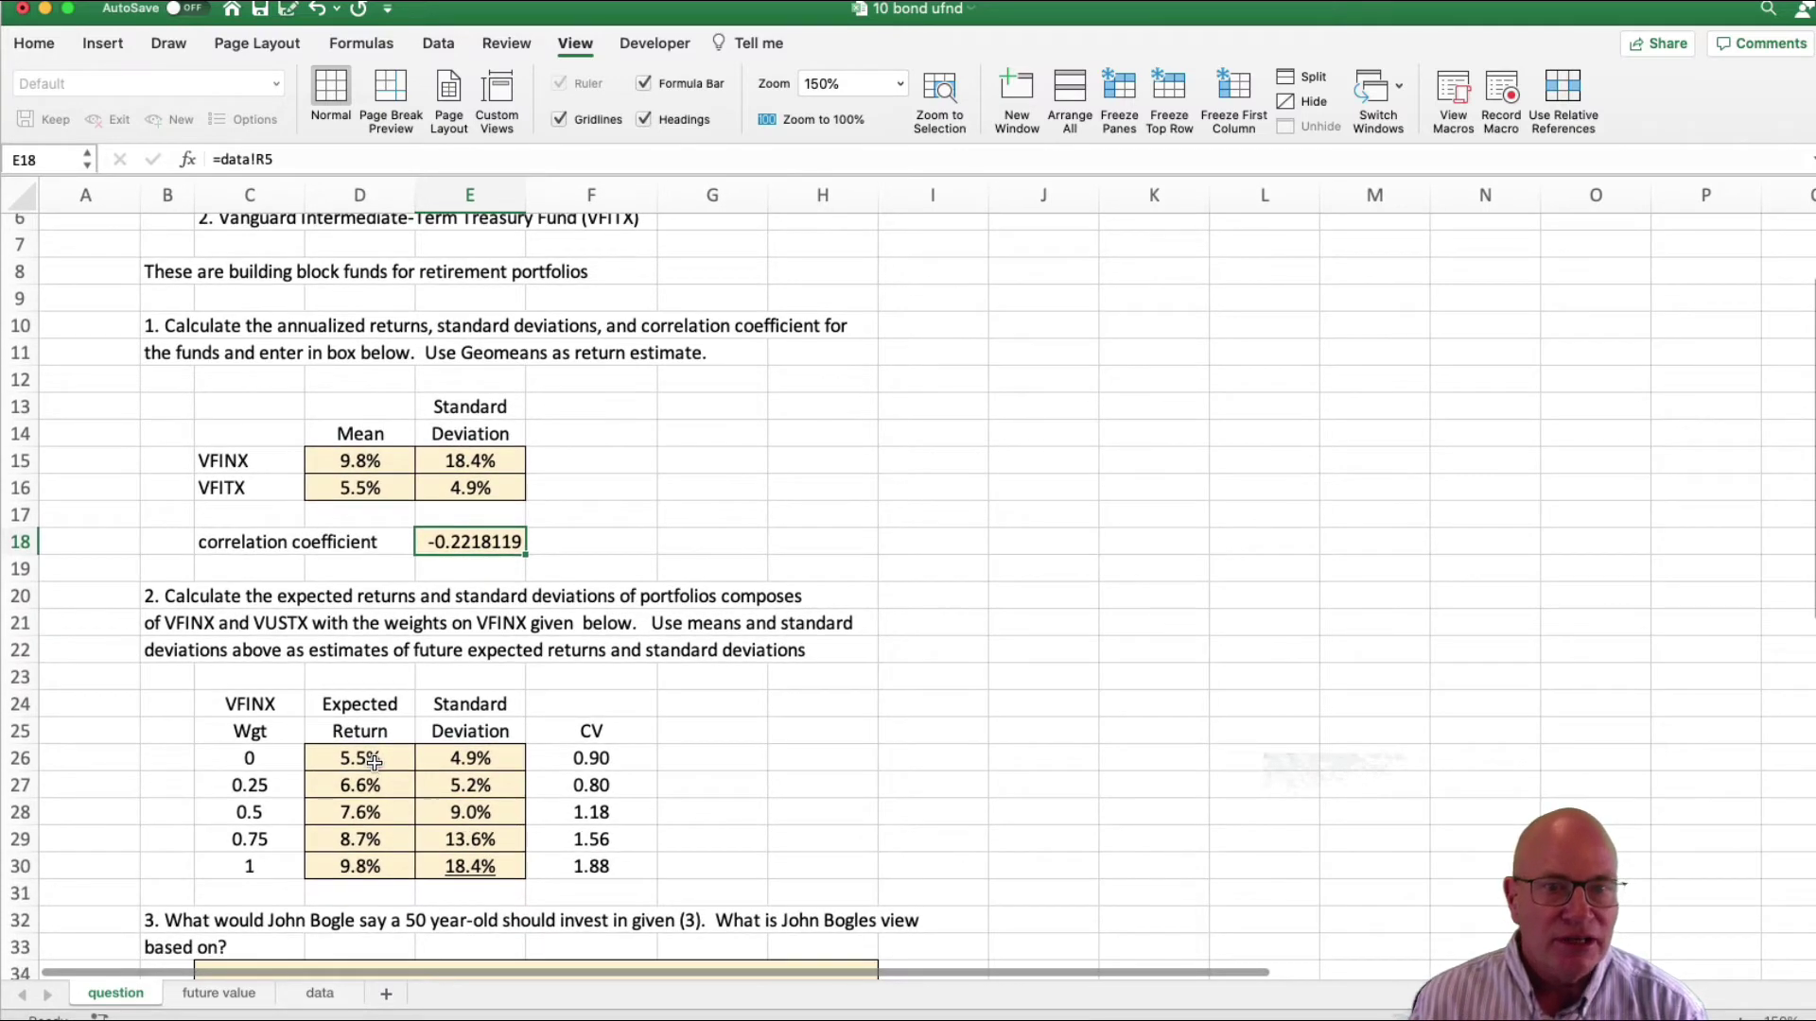
pyautogui.click(373, 763)
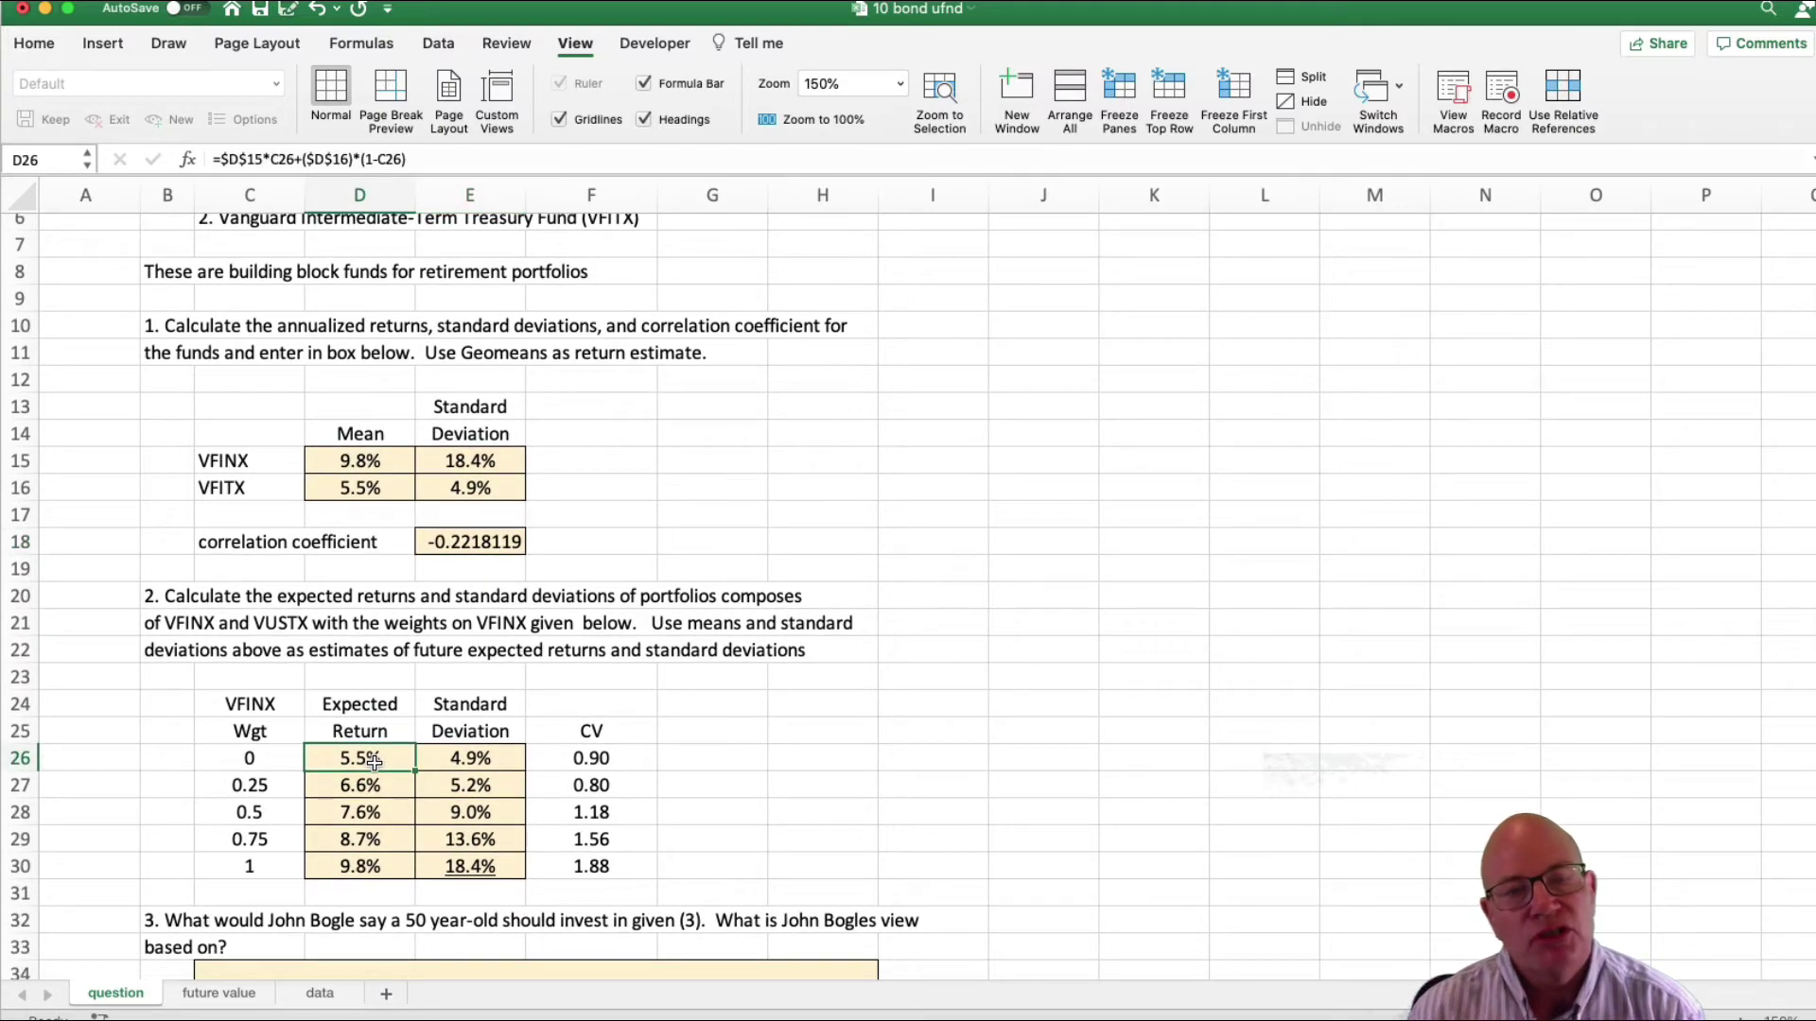
pyautogui.click(268, 764)
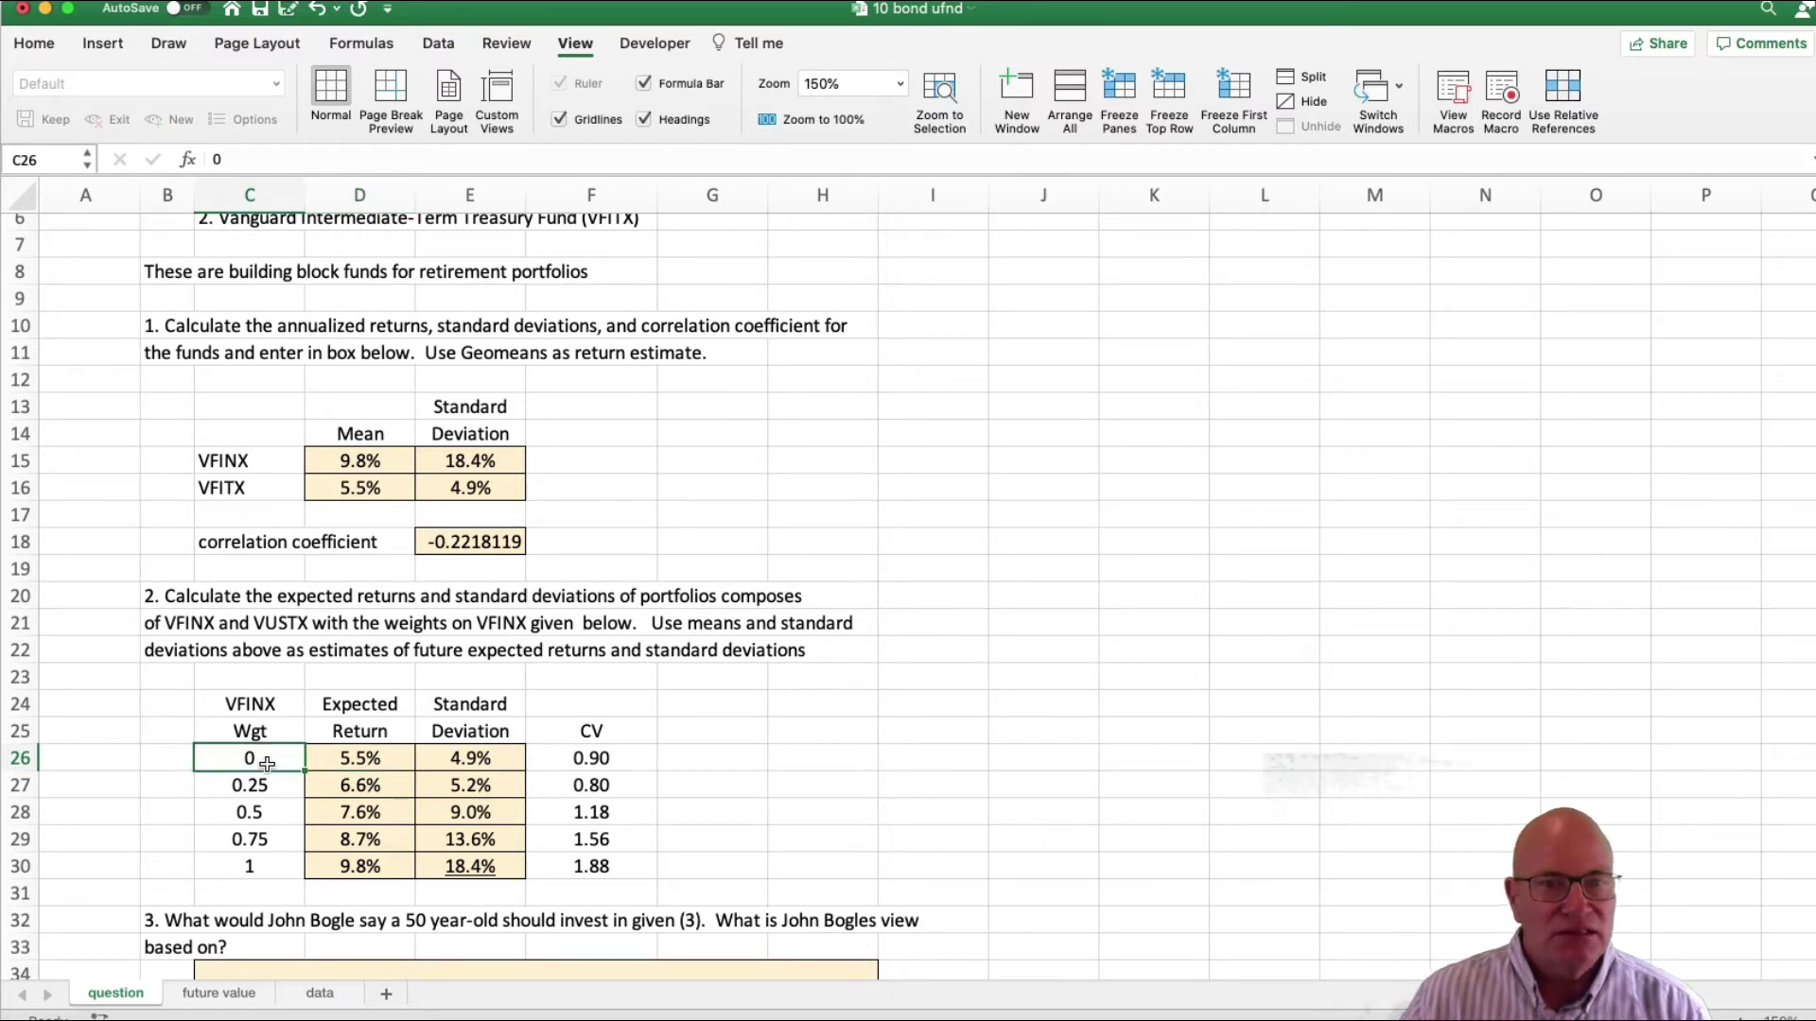
pyautogui.click(357, 752)
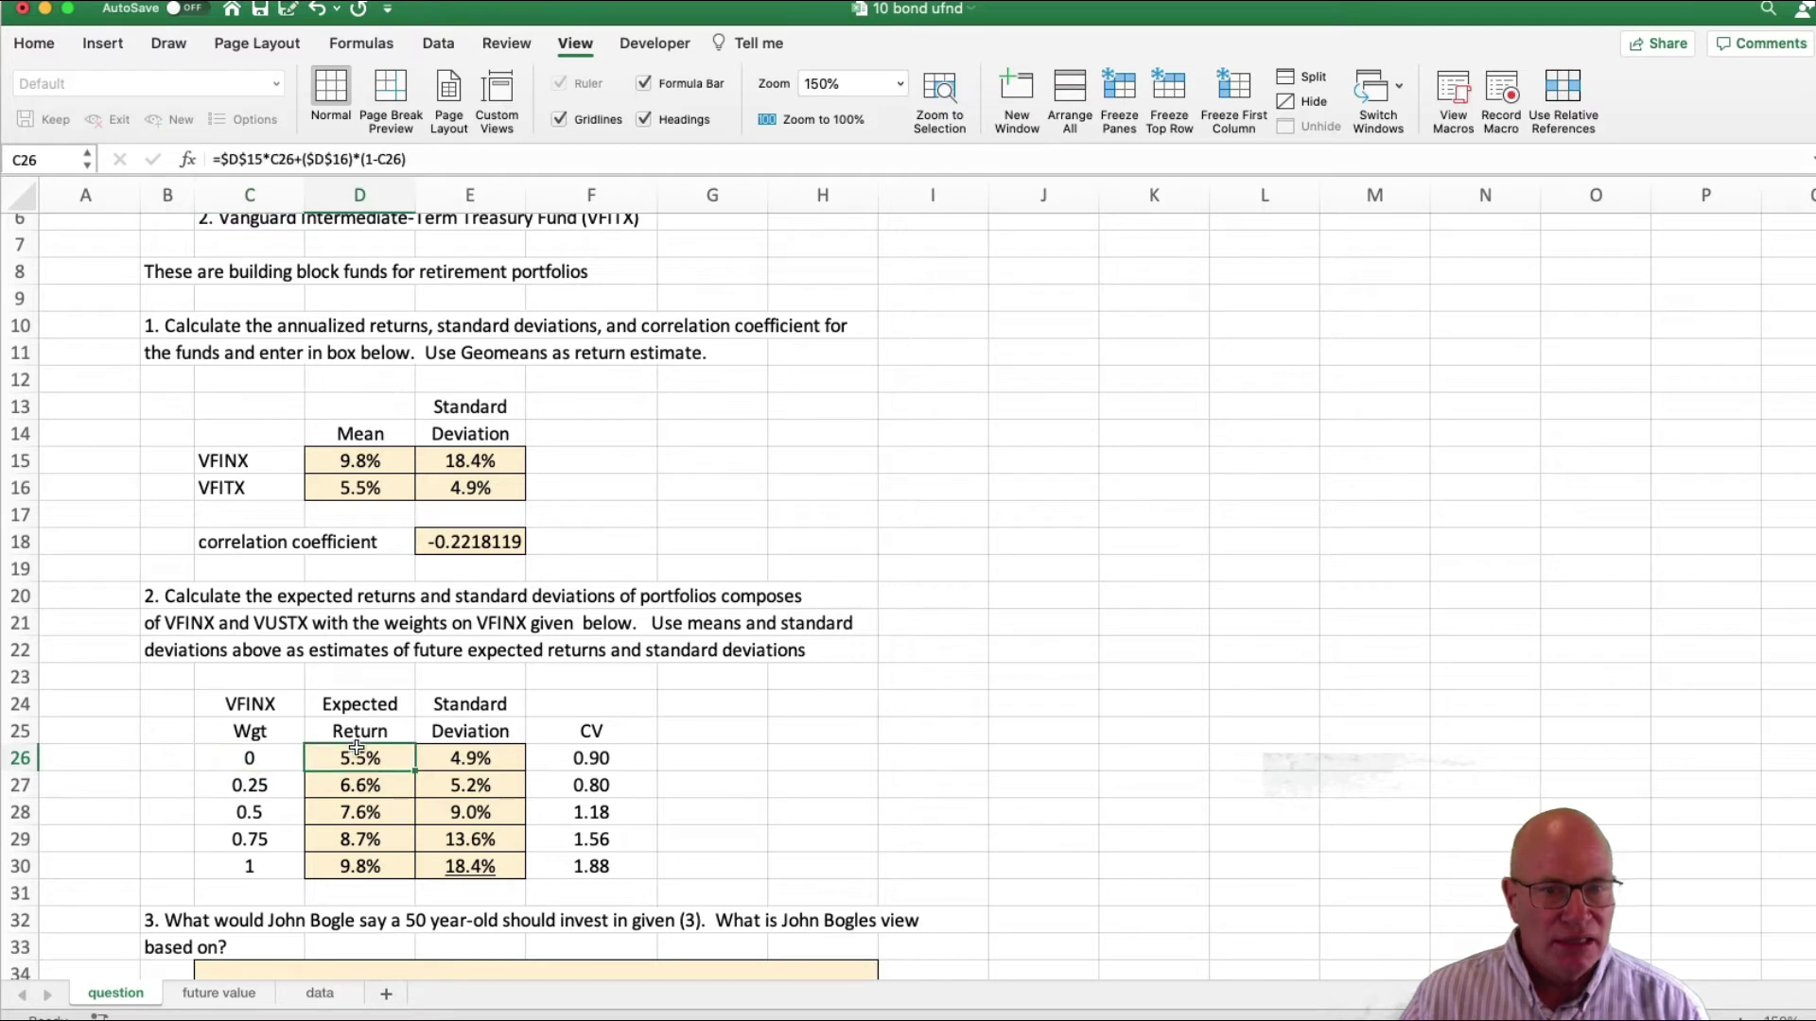
pyautogui.keyDown('shift'); pyautogui.click(484, 752); pyautogui.keyUp('shift')
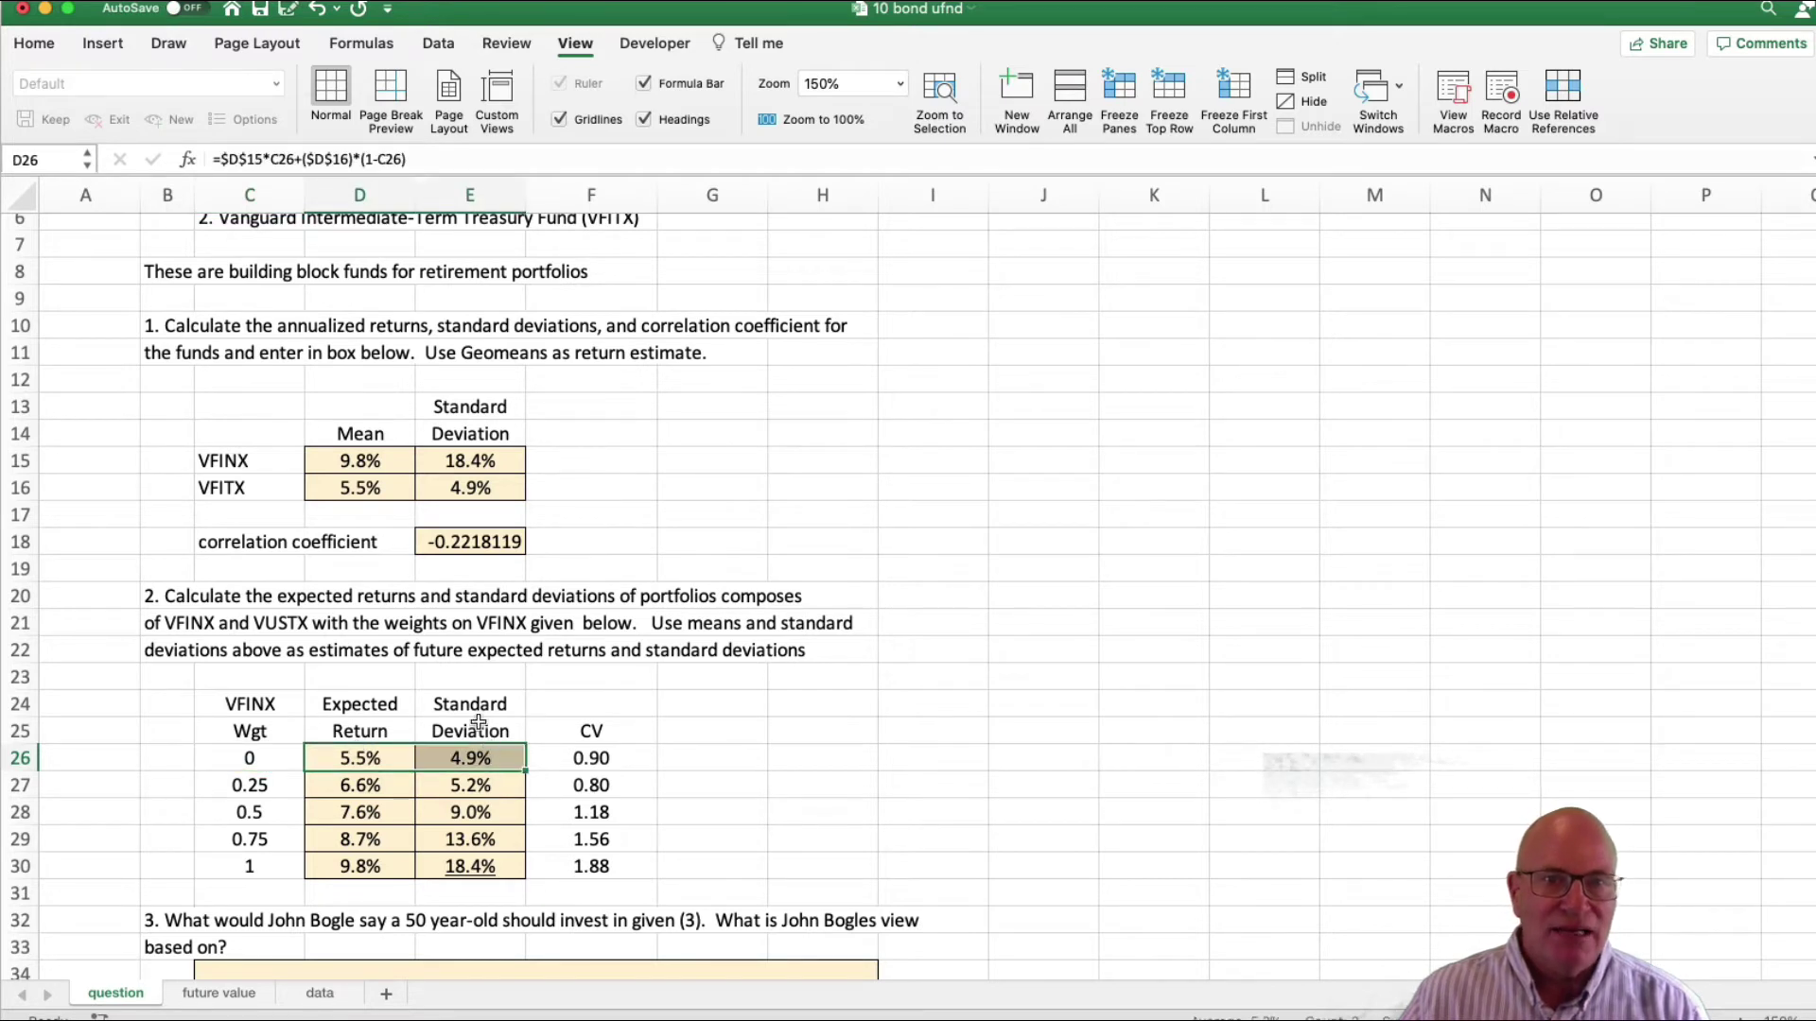
pyautogui.click(369, 488)
pyautogui.click(478, 487)
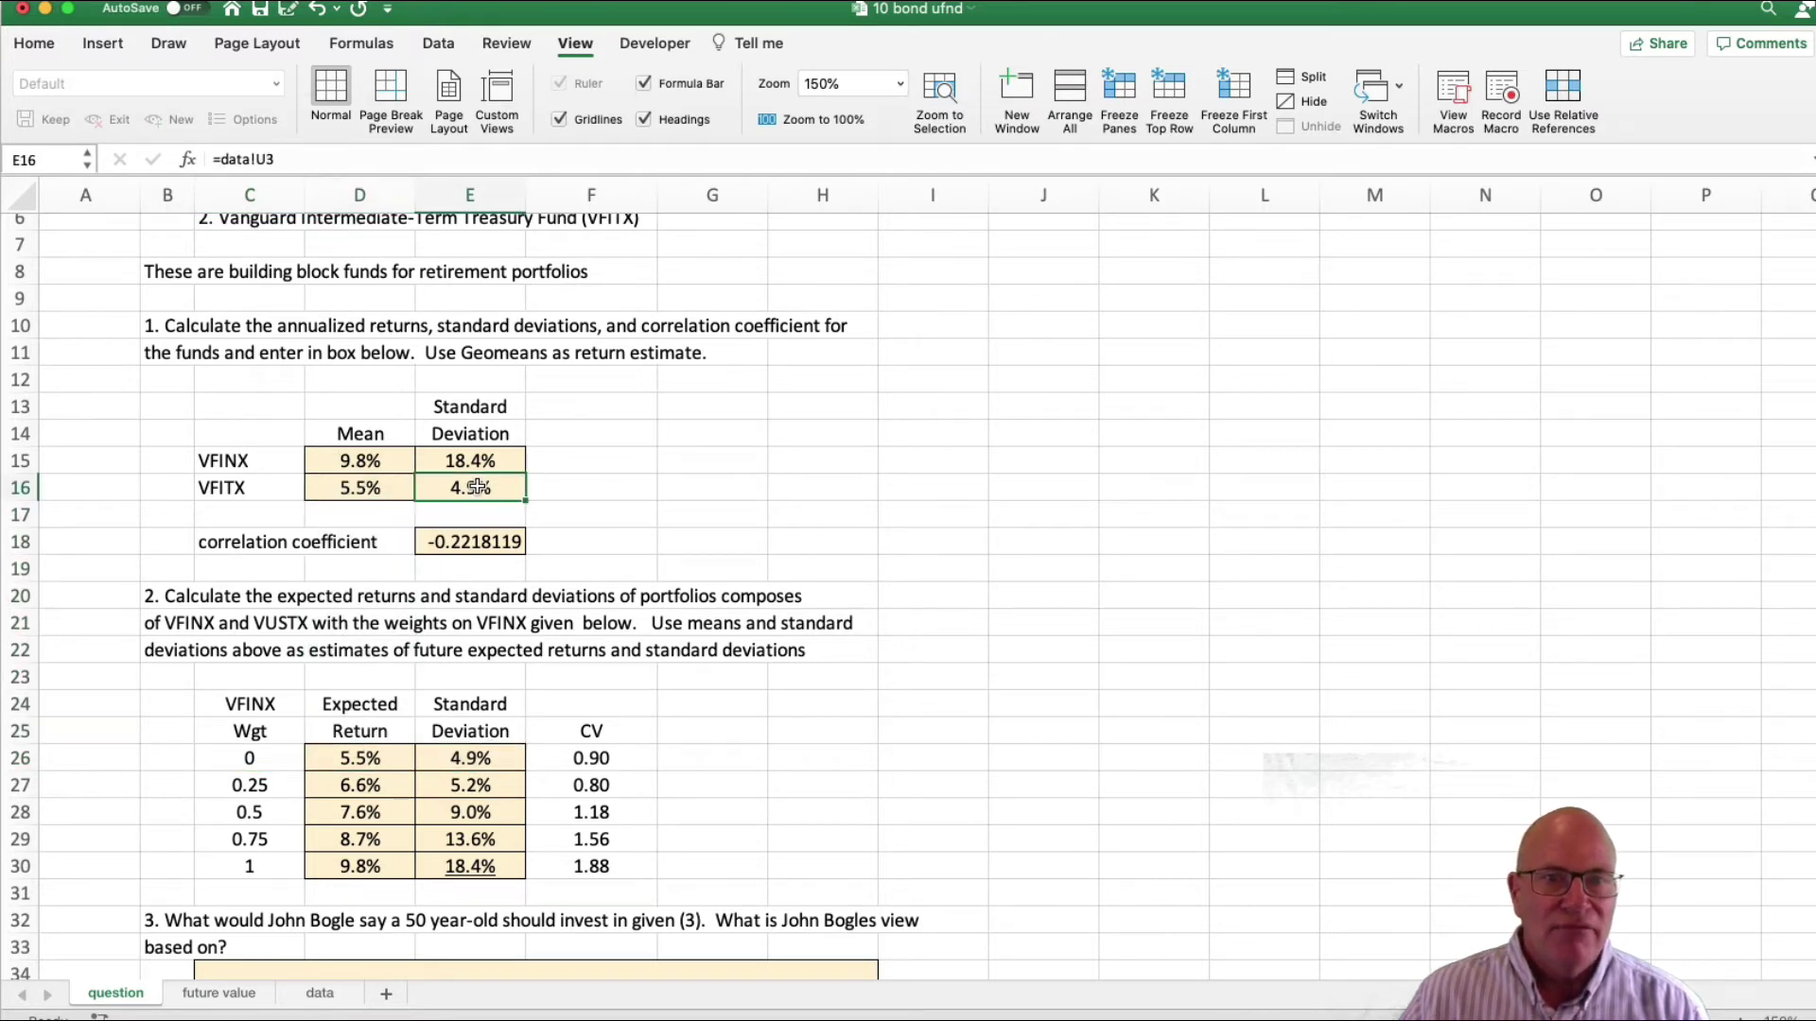
# - Compare the expected return and standard deviation at a VFINX weight of 1 with the VFINX row in question 1
pyautogui.click(384, 856)
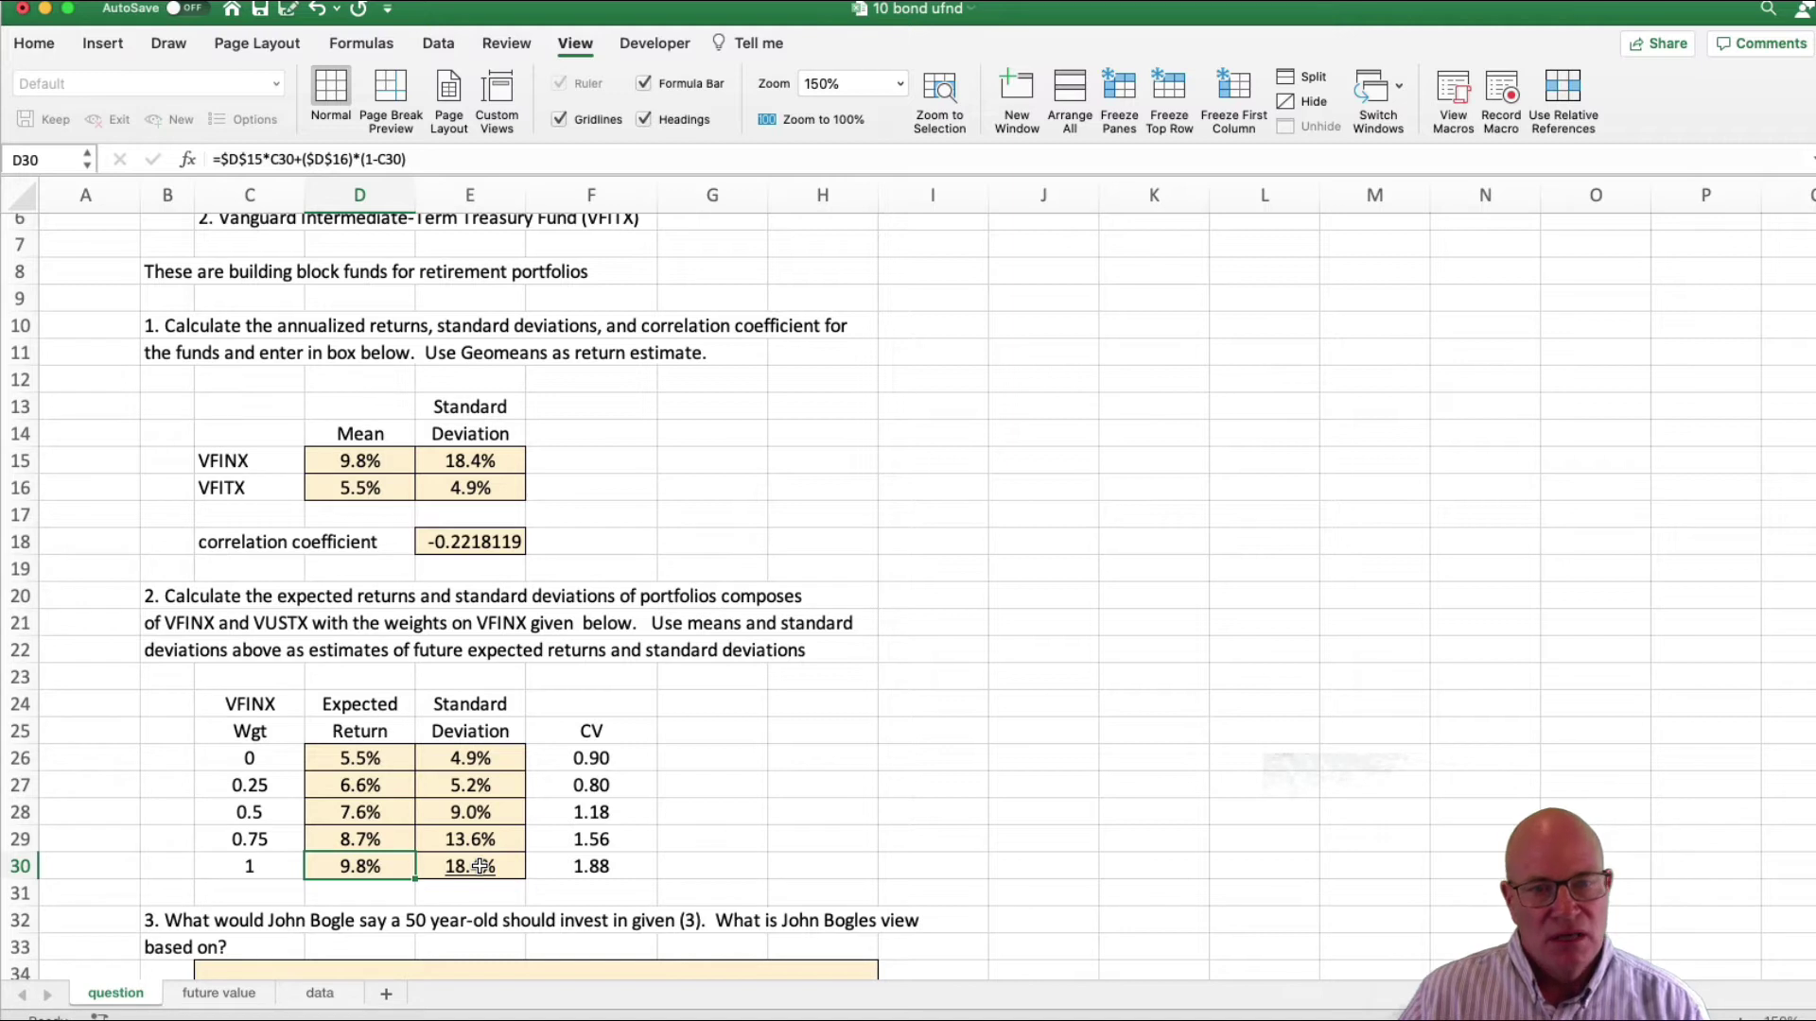
pyautogui.click(369, 464)
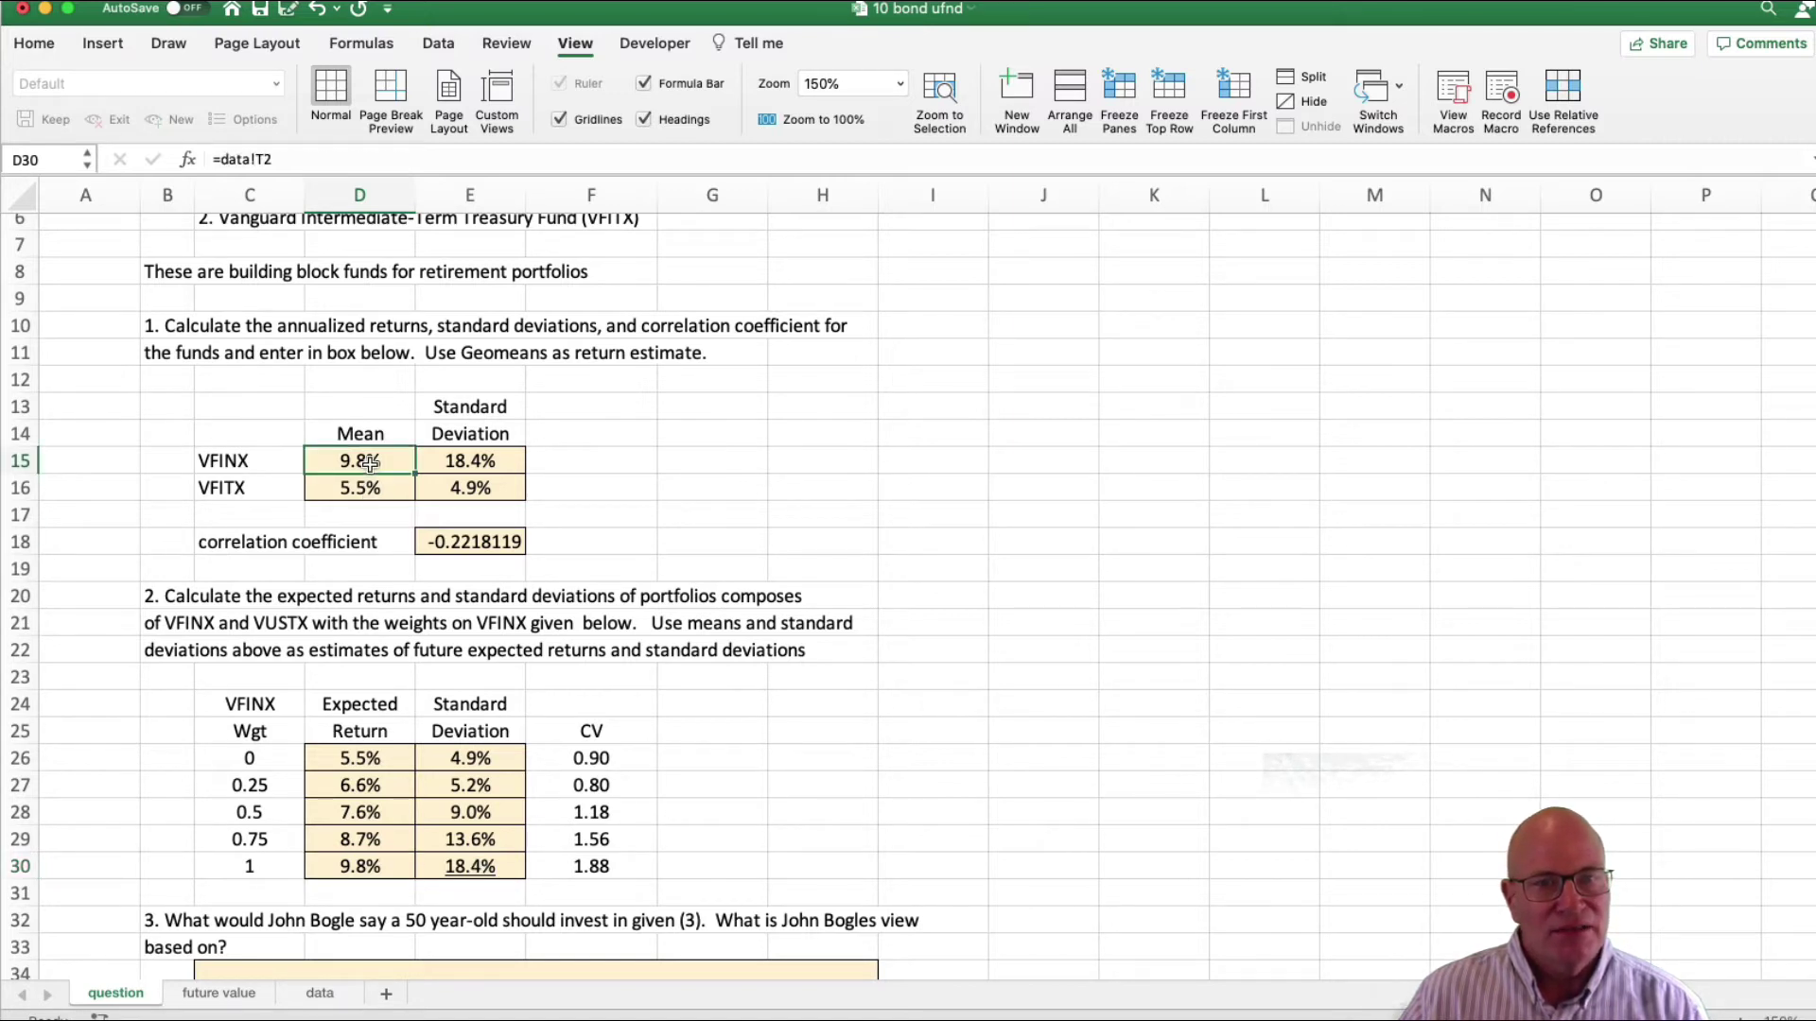
pyautogui.click(235, 454)
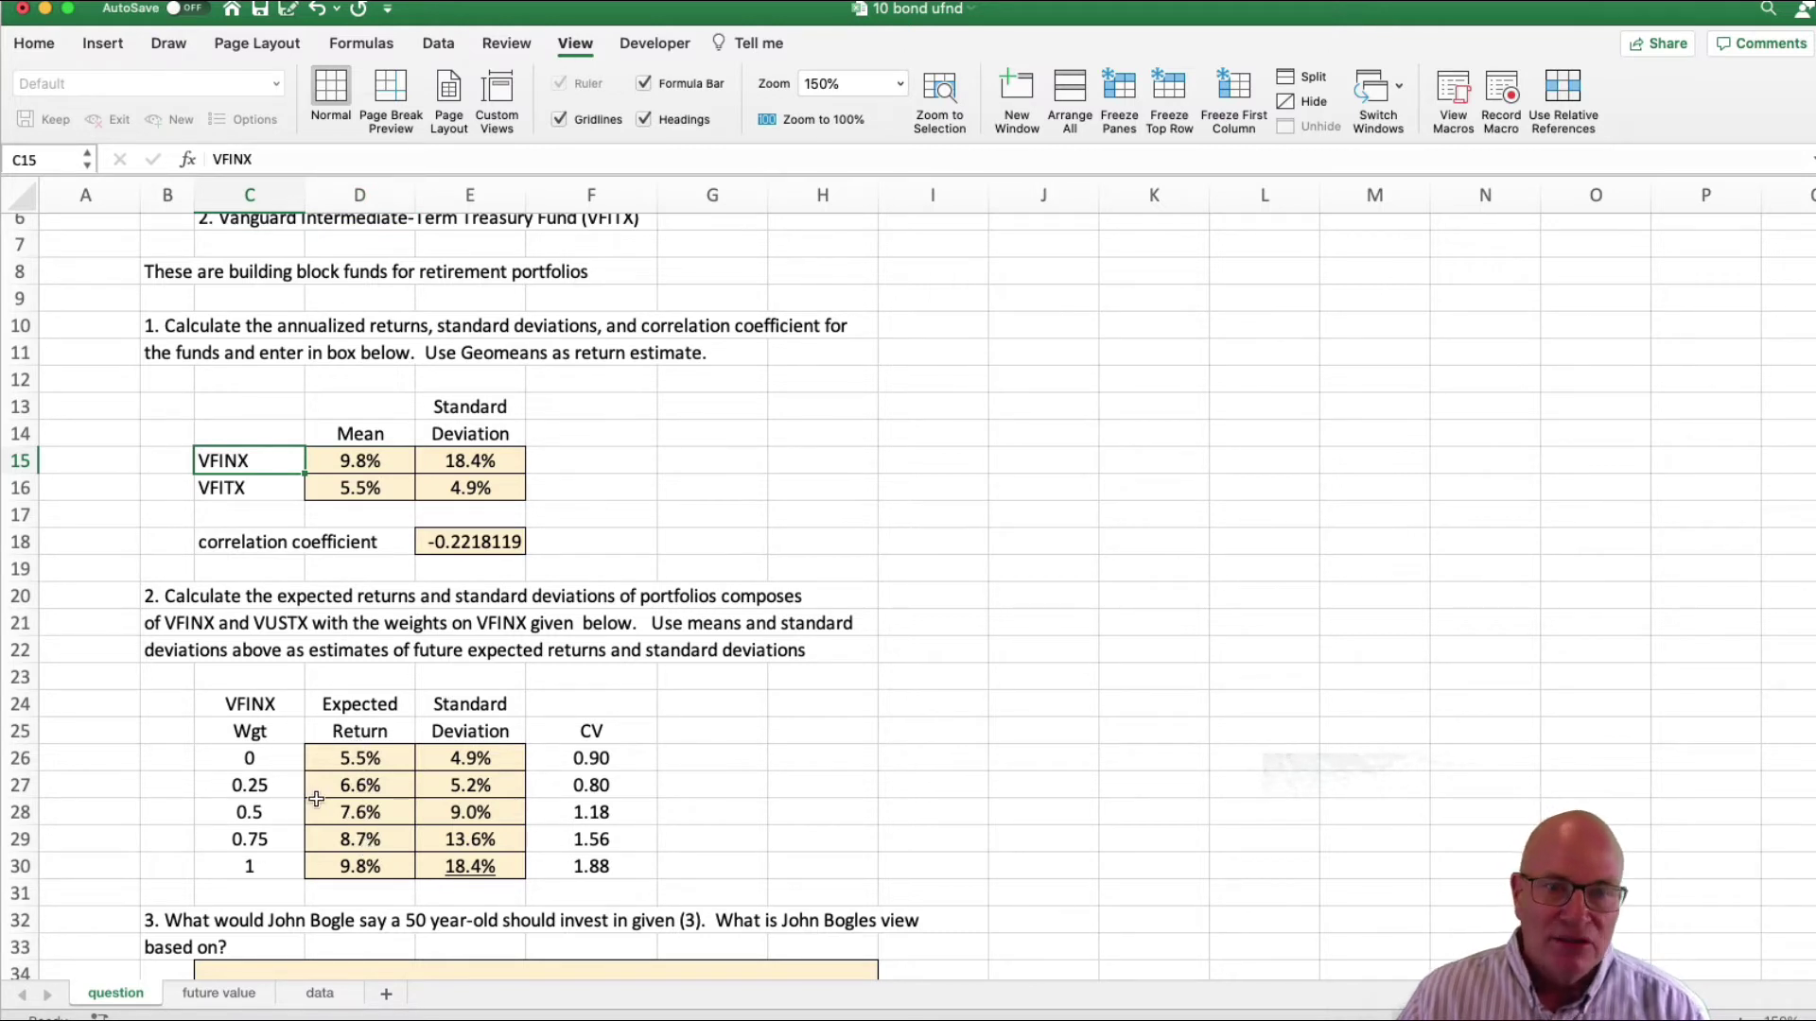
pyautogui.moveTo(398, 864); pyautogui.dragTo(470, 862)
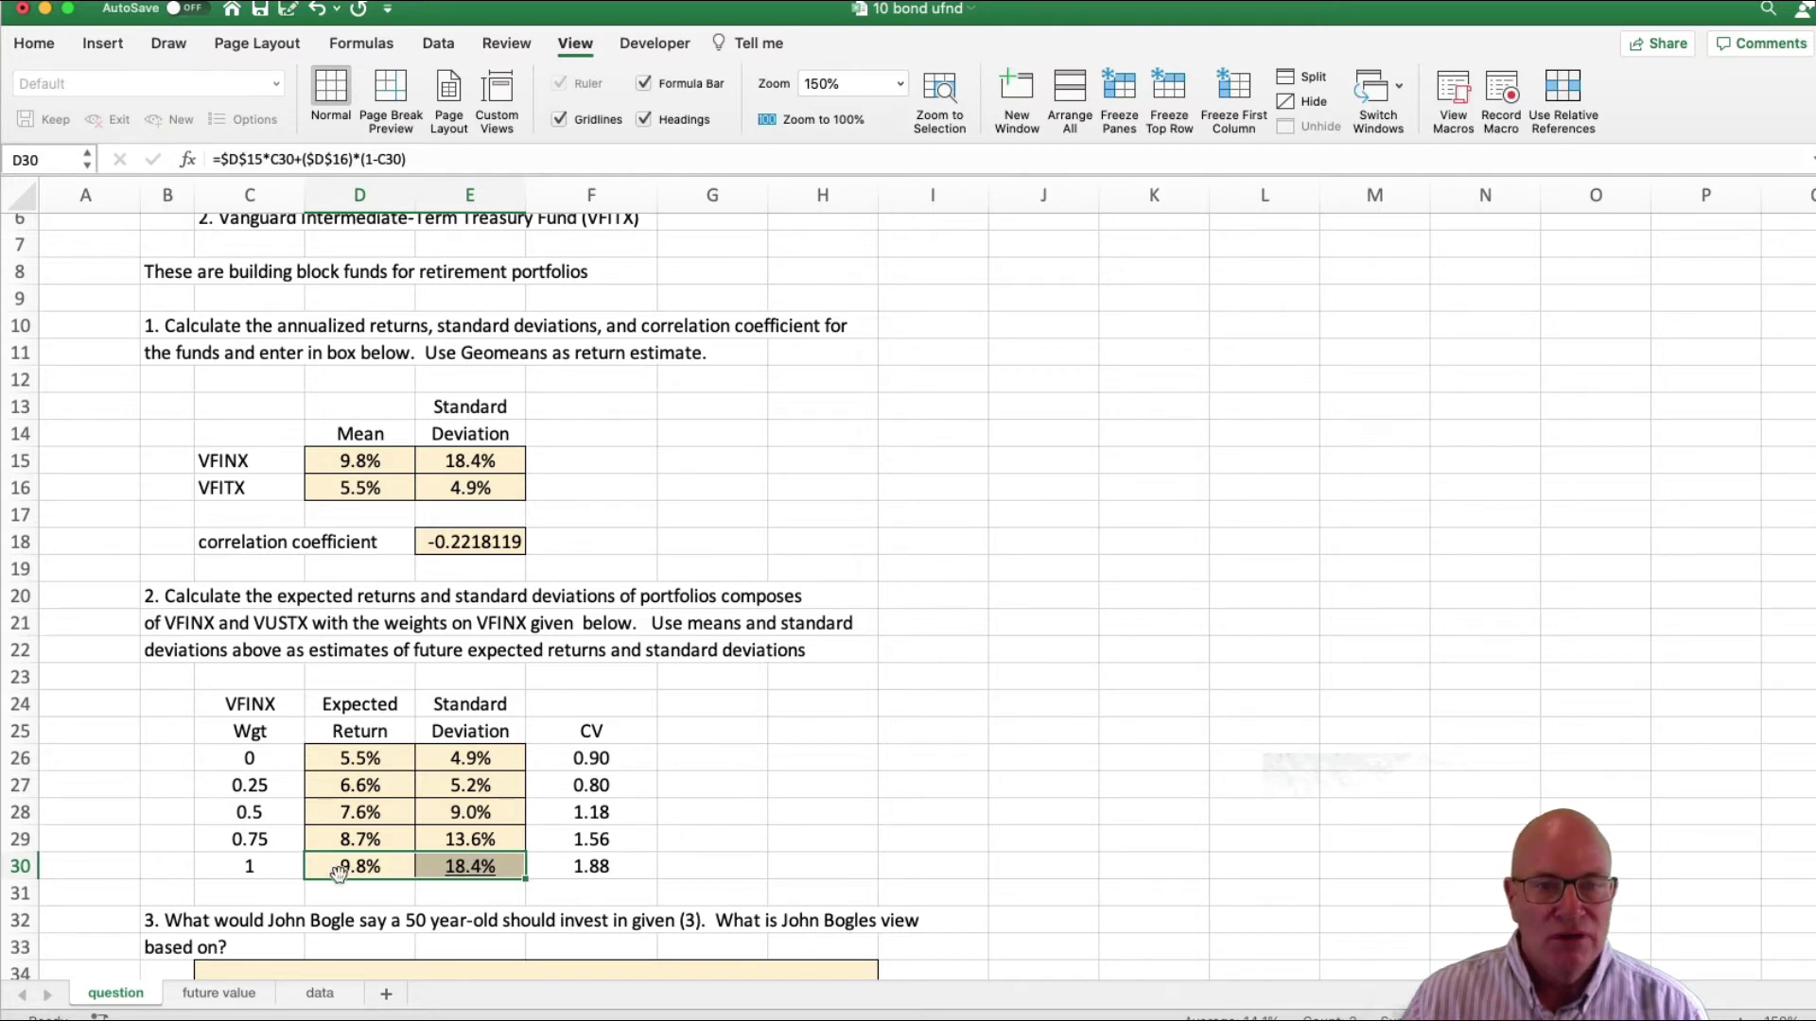
# - Examine expected returns and standard deviations at VFINX weights of 0.75, 0.25 and 0.5, and the CV values in F27:F30
pyautogui.click(270, 839)
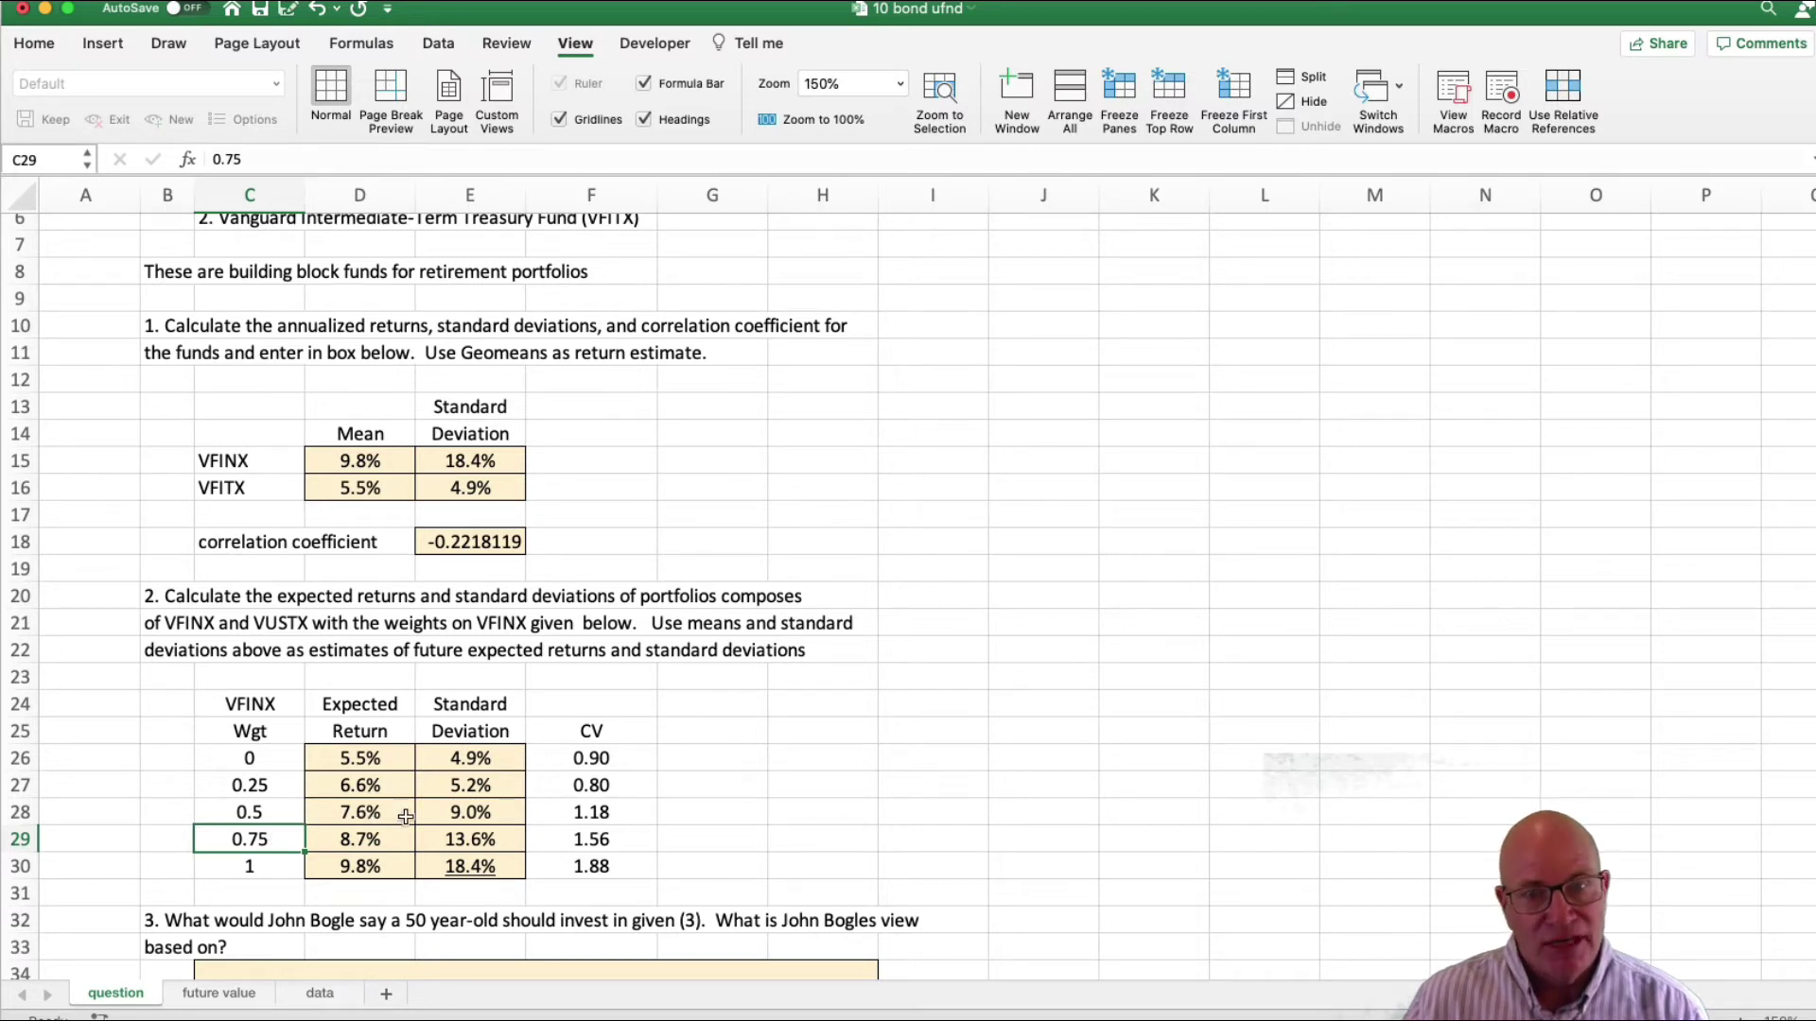
pyautogui.click(392, 844)
pyautogui.click(471, 845)
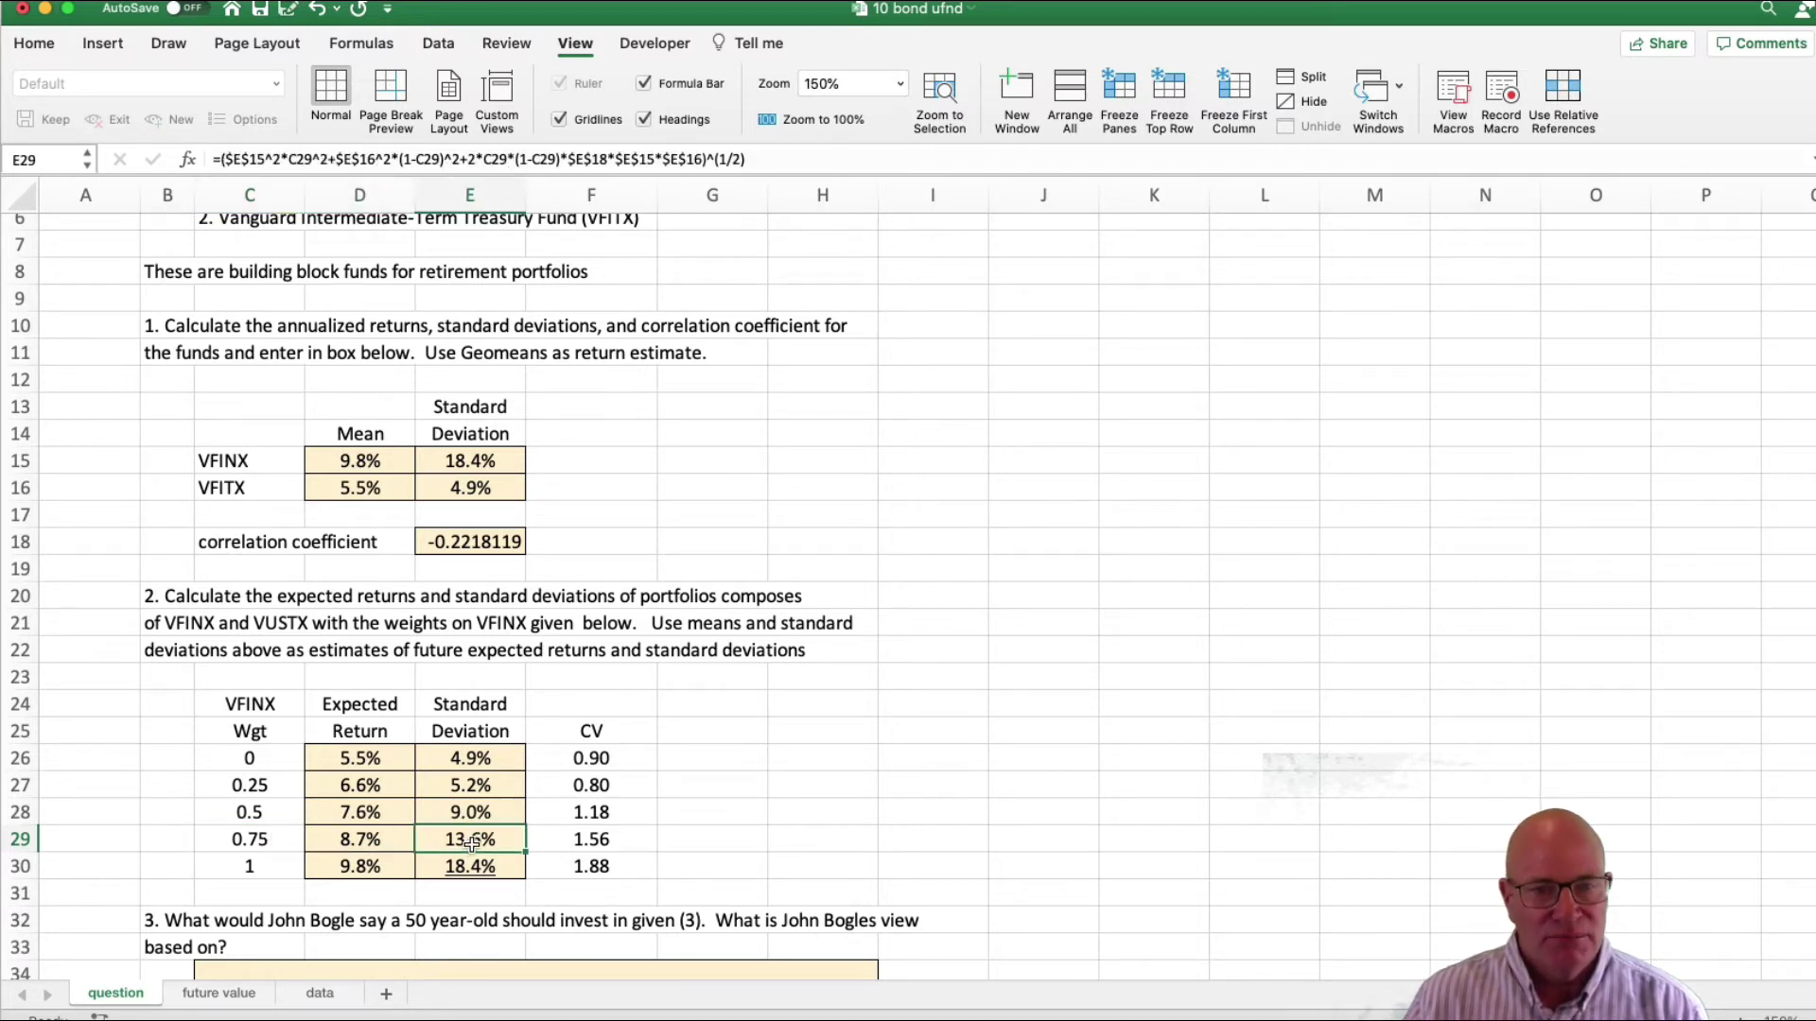
pyautogui.click(257, 787)
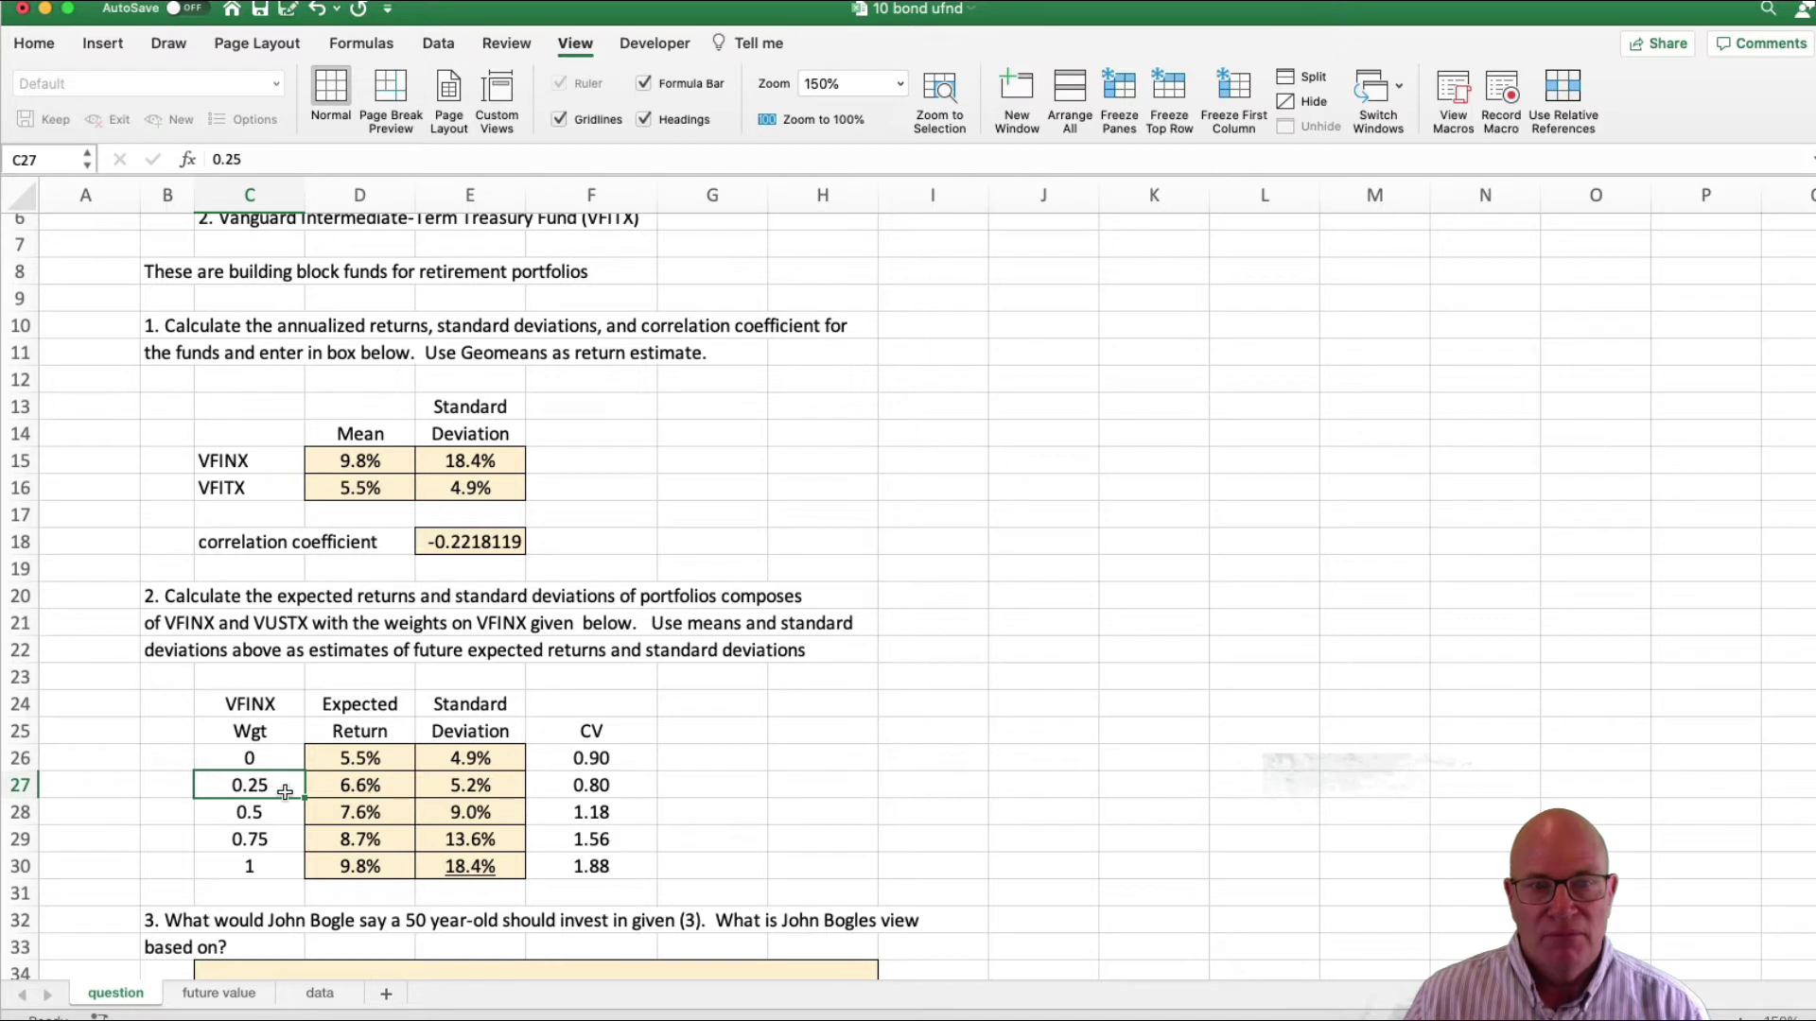
pyautogui.click(379, 803)
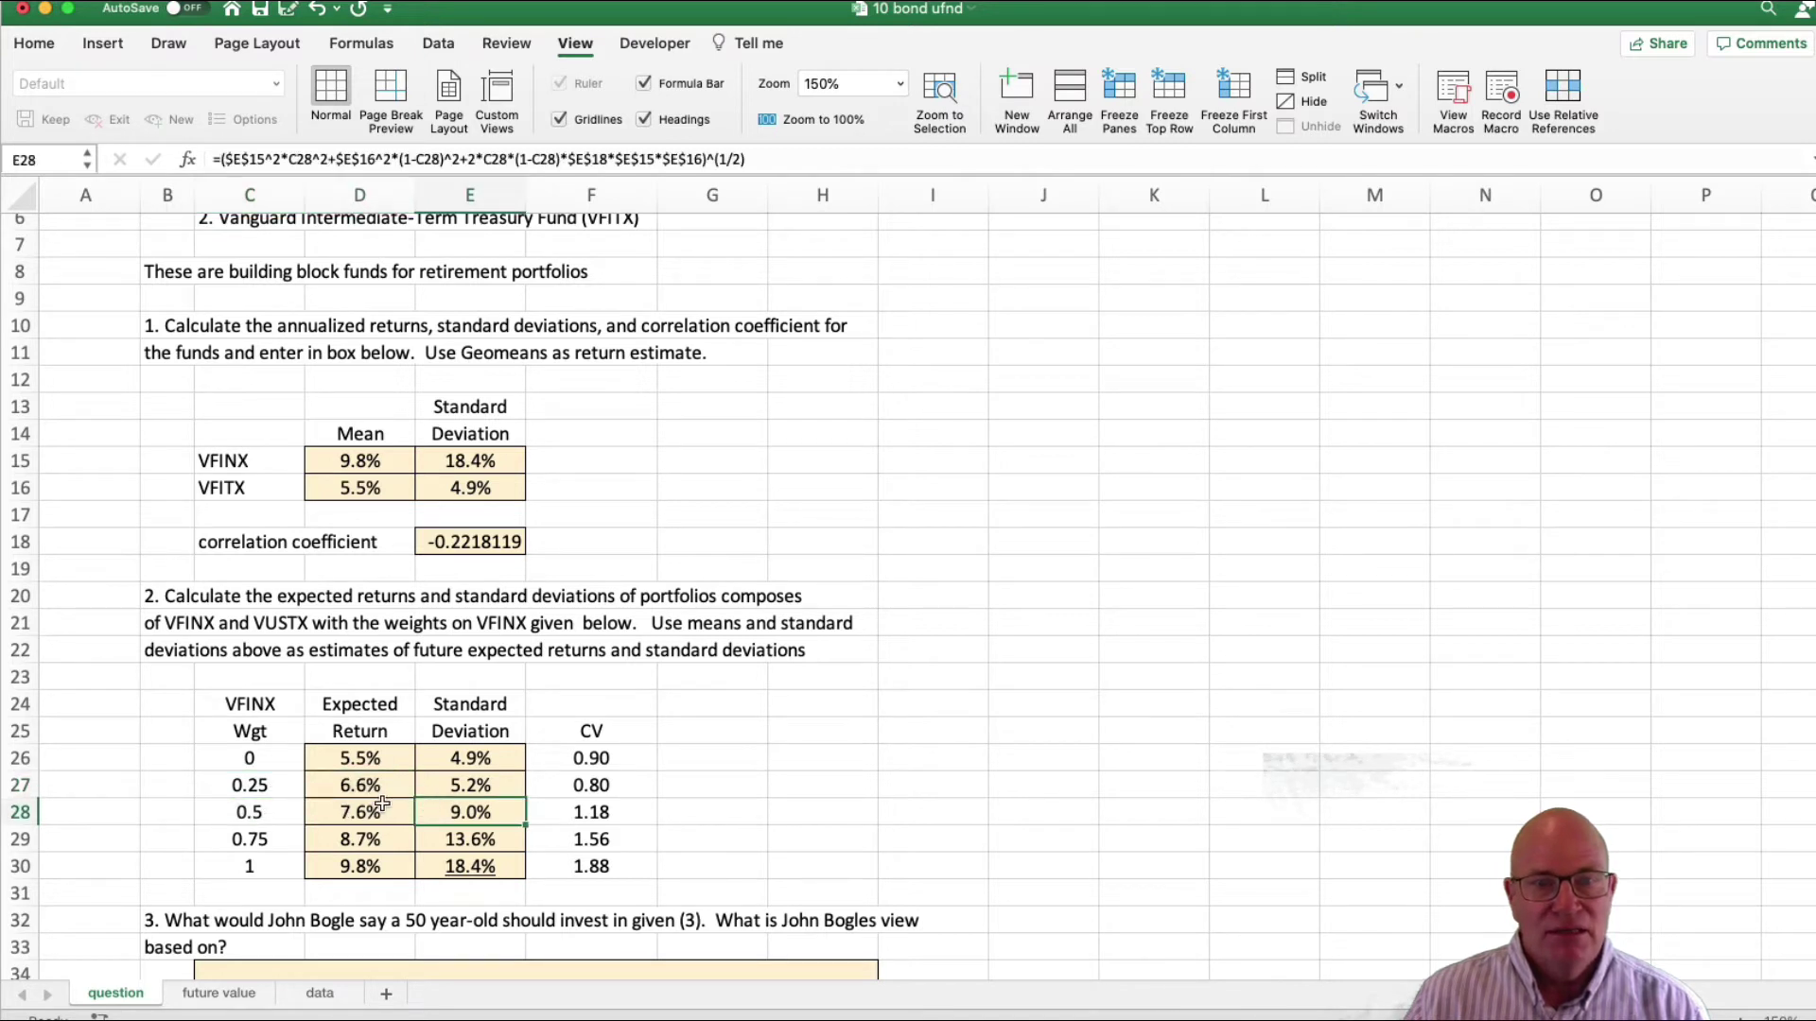
pyautogui.click(398, 770)
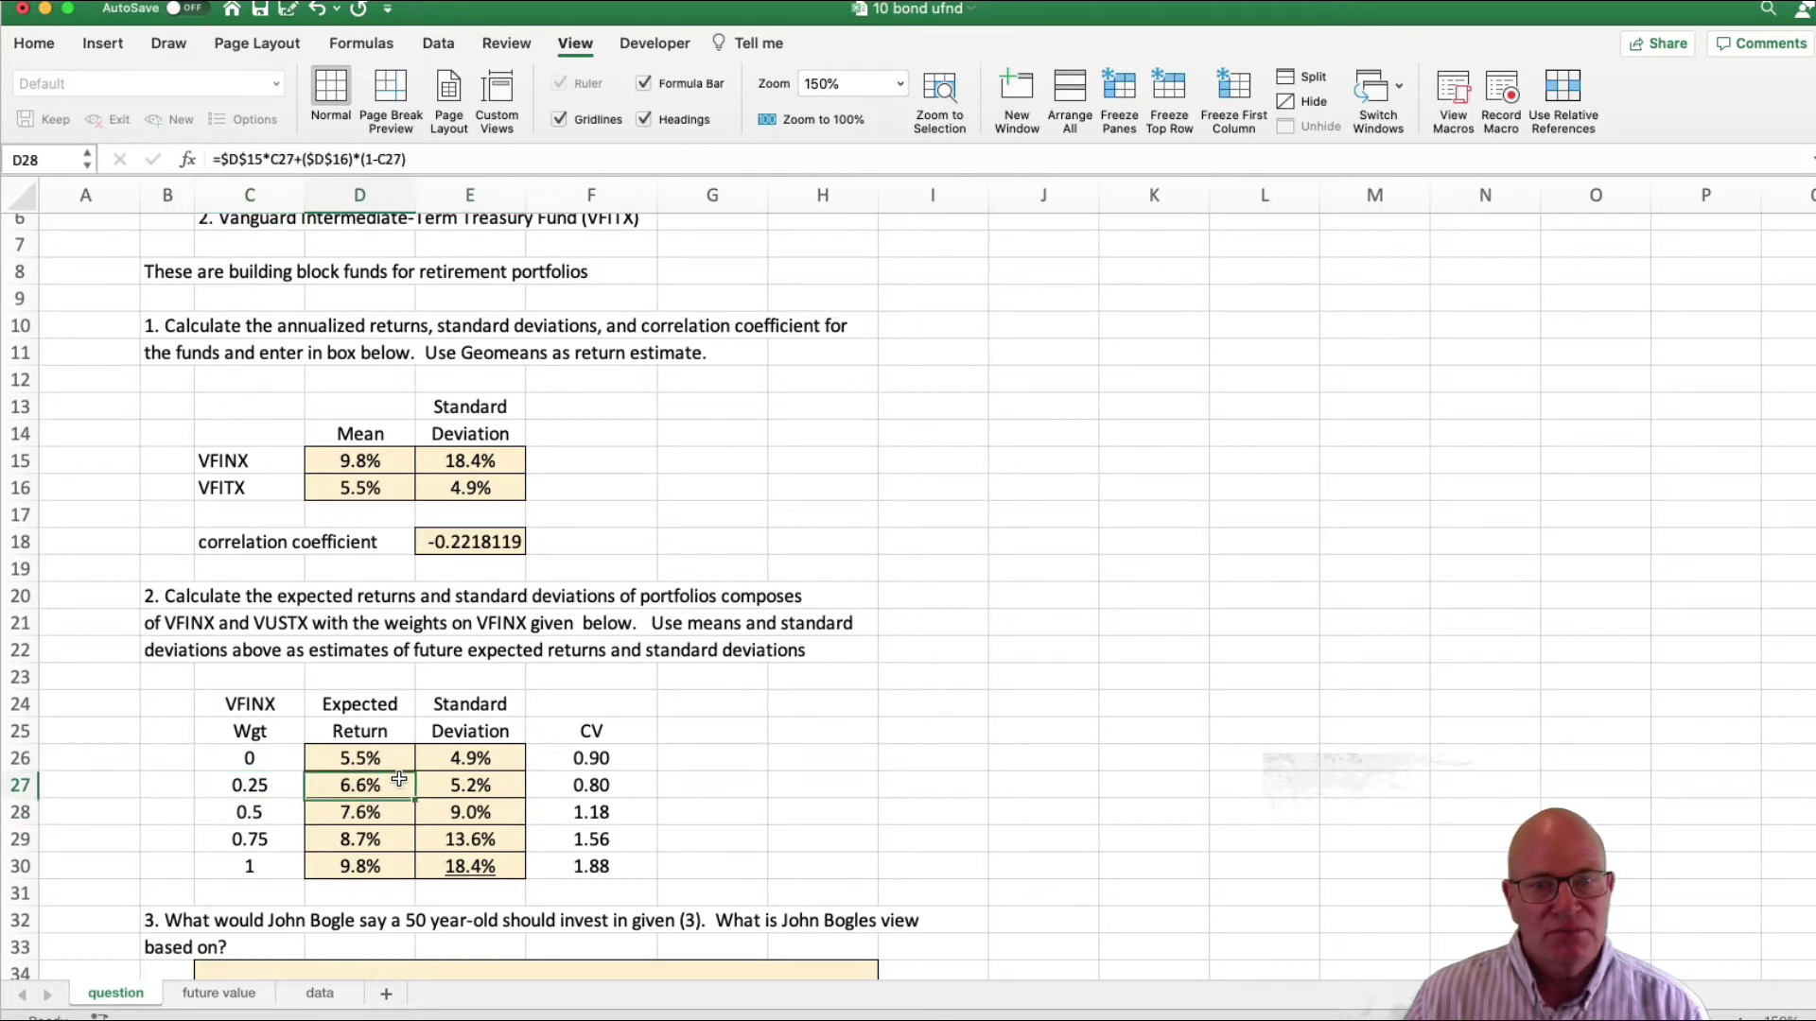
pyautogui.click(456, 781)
pyautogui.click(459, 810)
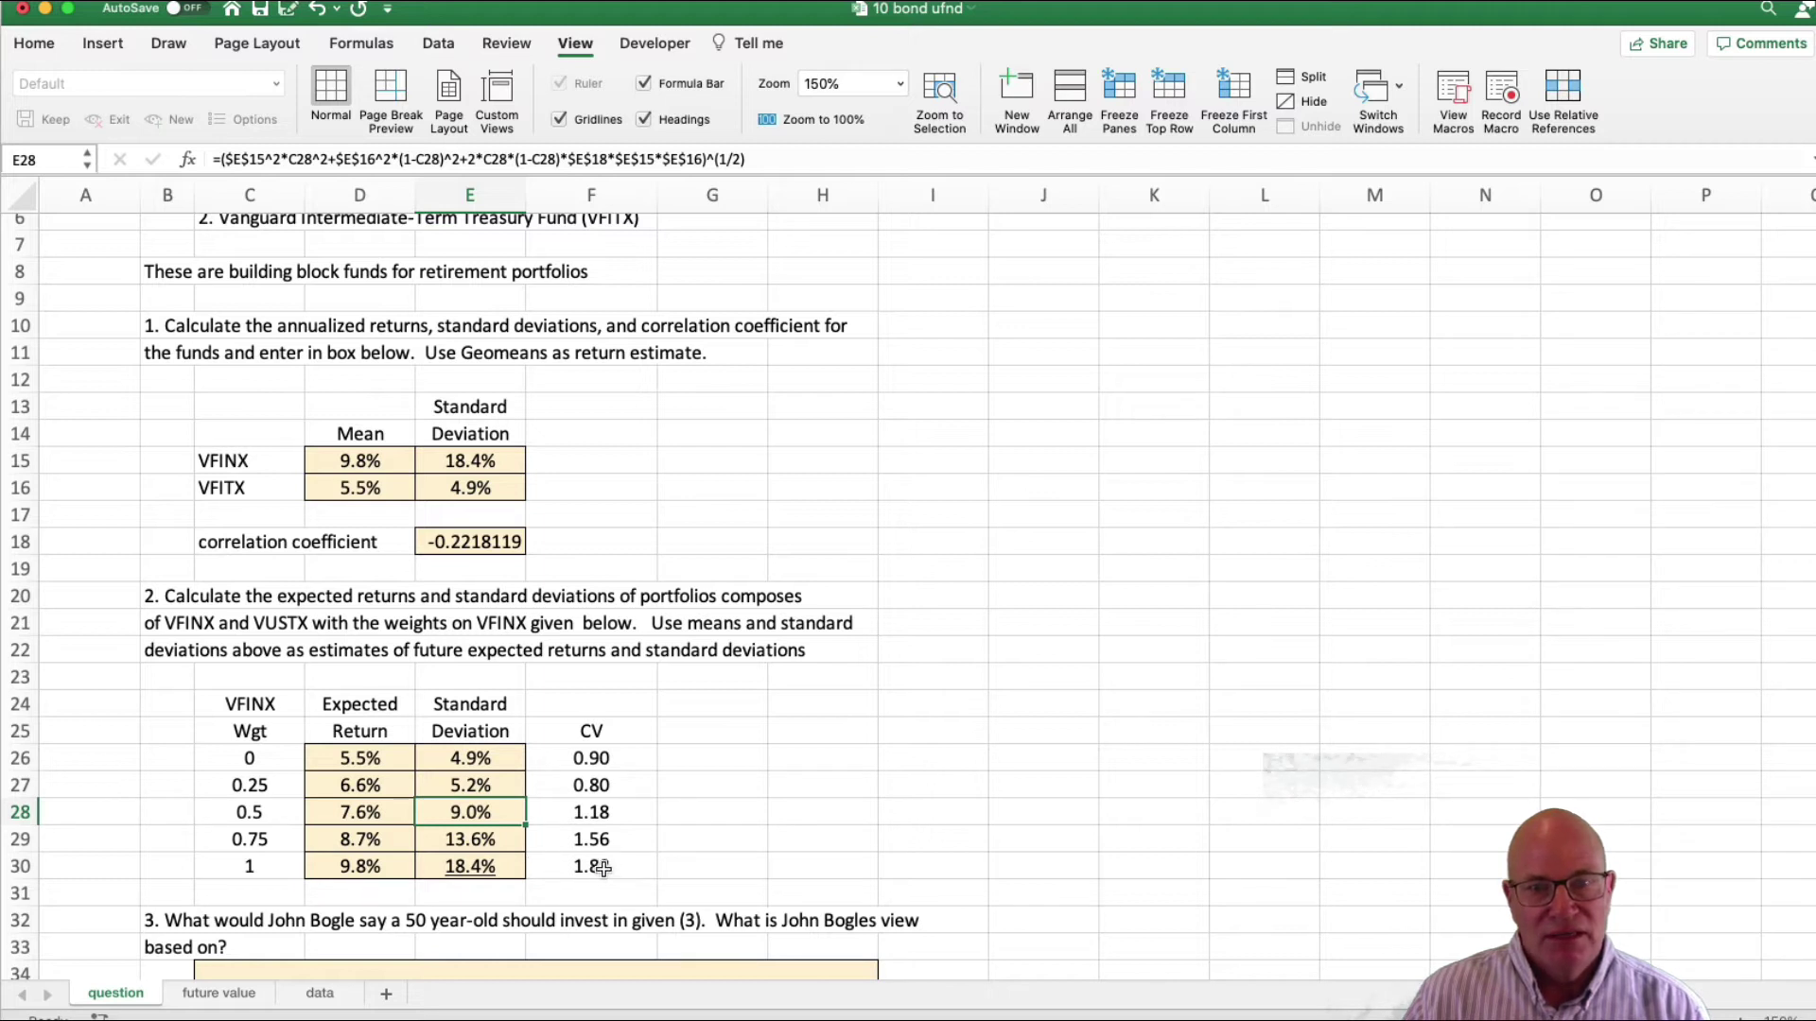
pyautogui.moveTo(593, 867); pyautogui.dragTo(585, 779)
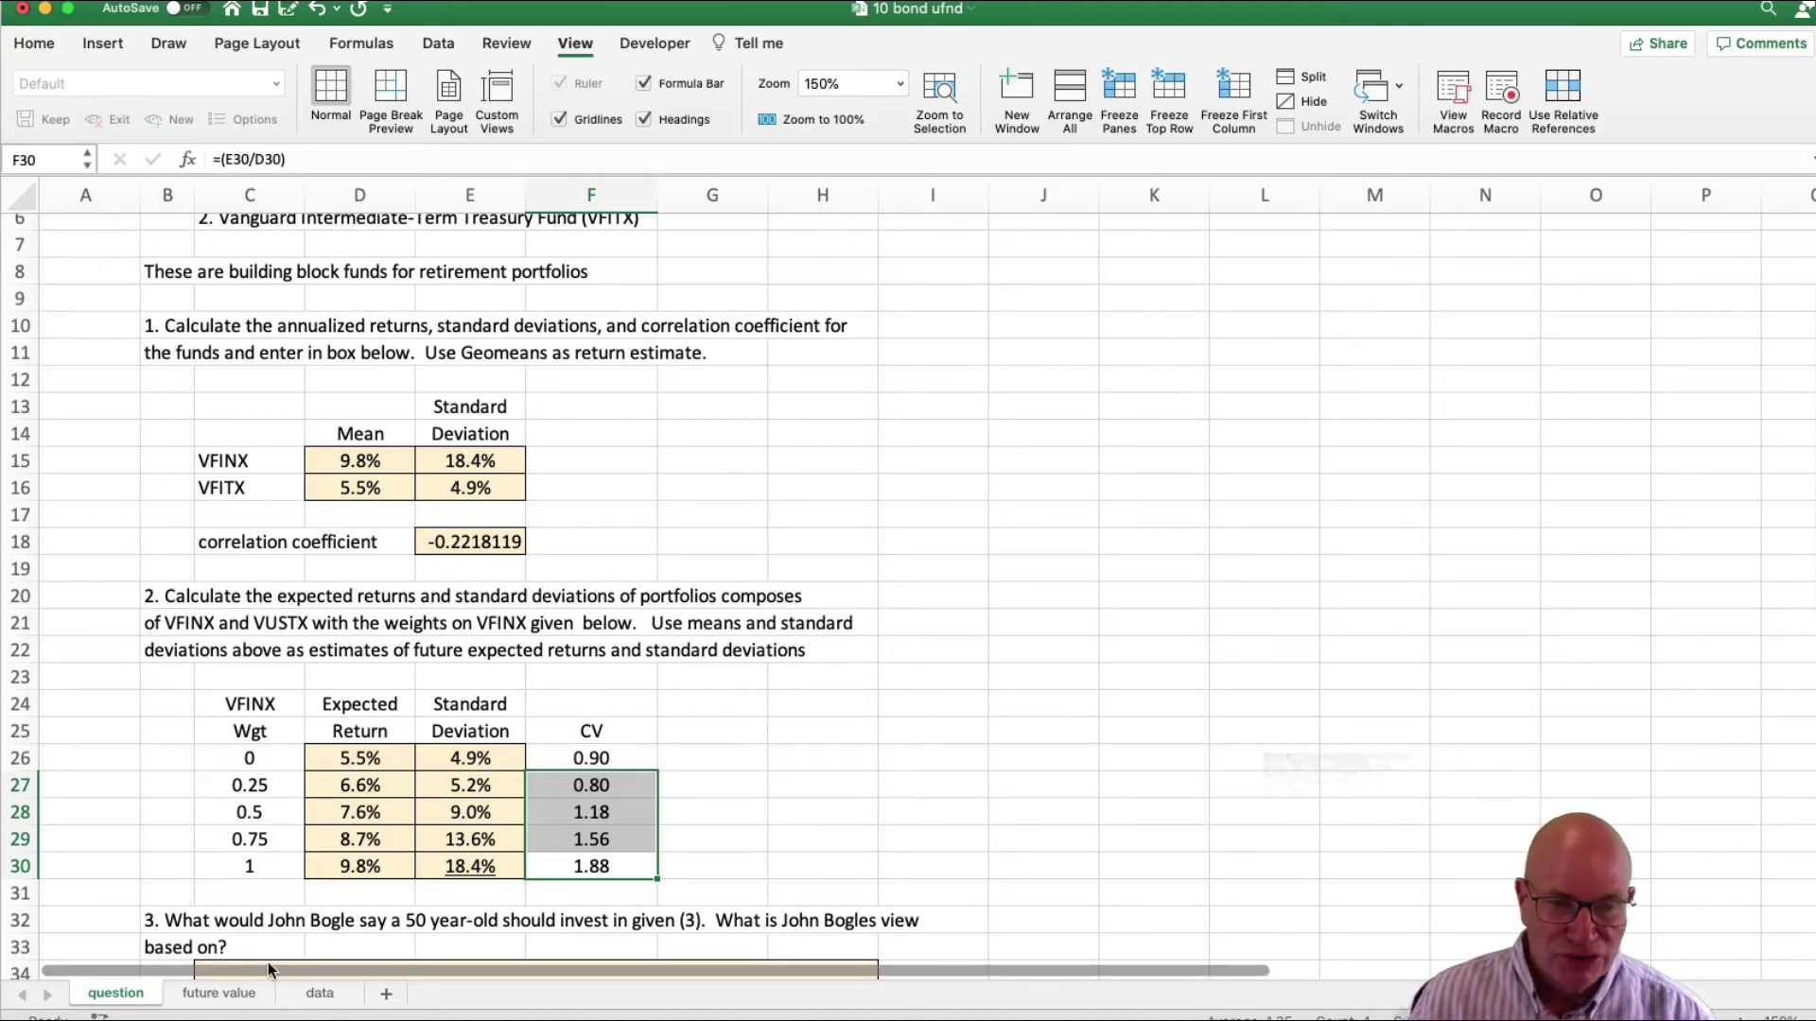
# - Correct the fund label under the 25% weight on the future value sheet to VFINX
pyautogui.click(218, 992)
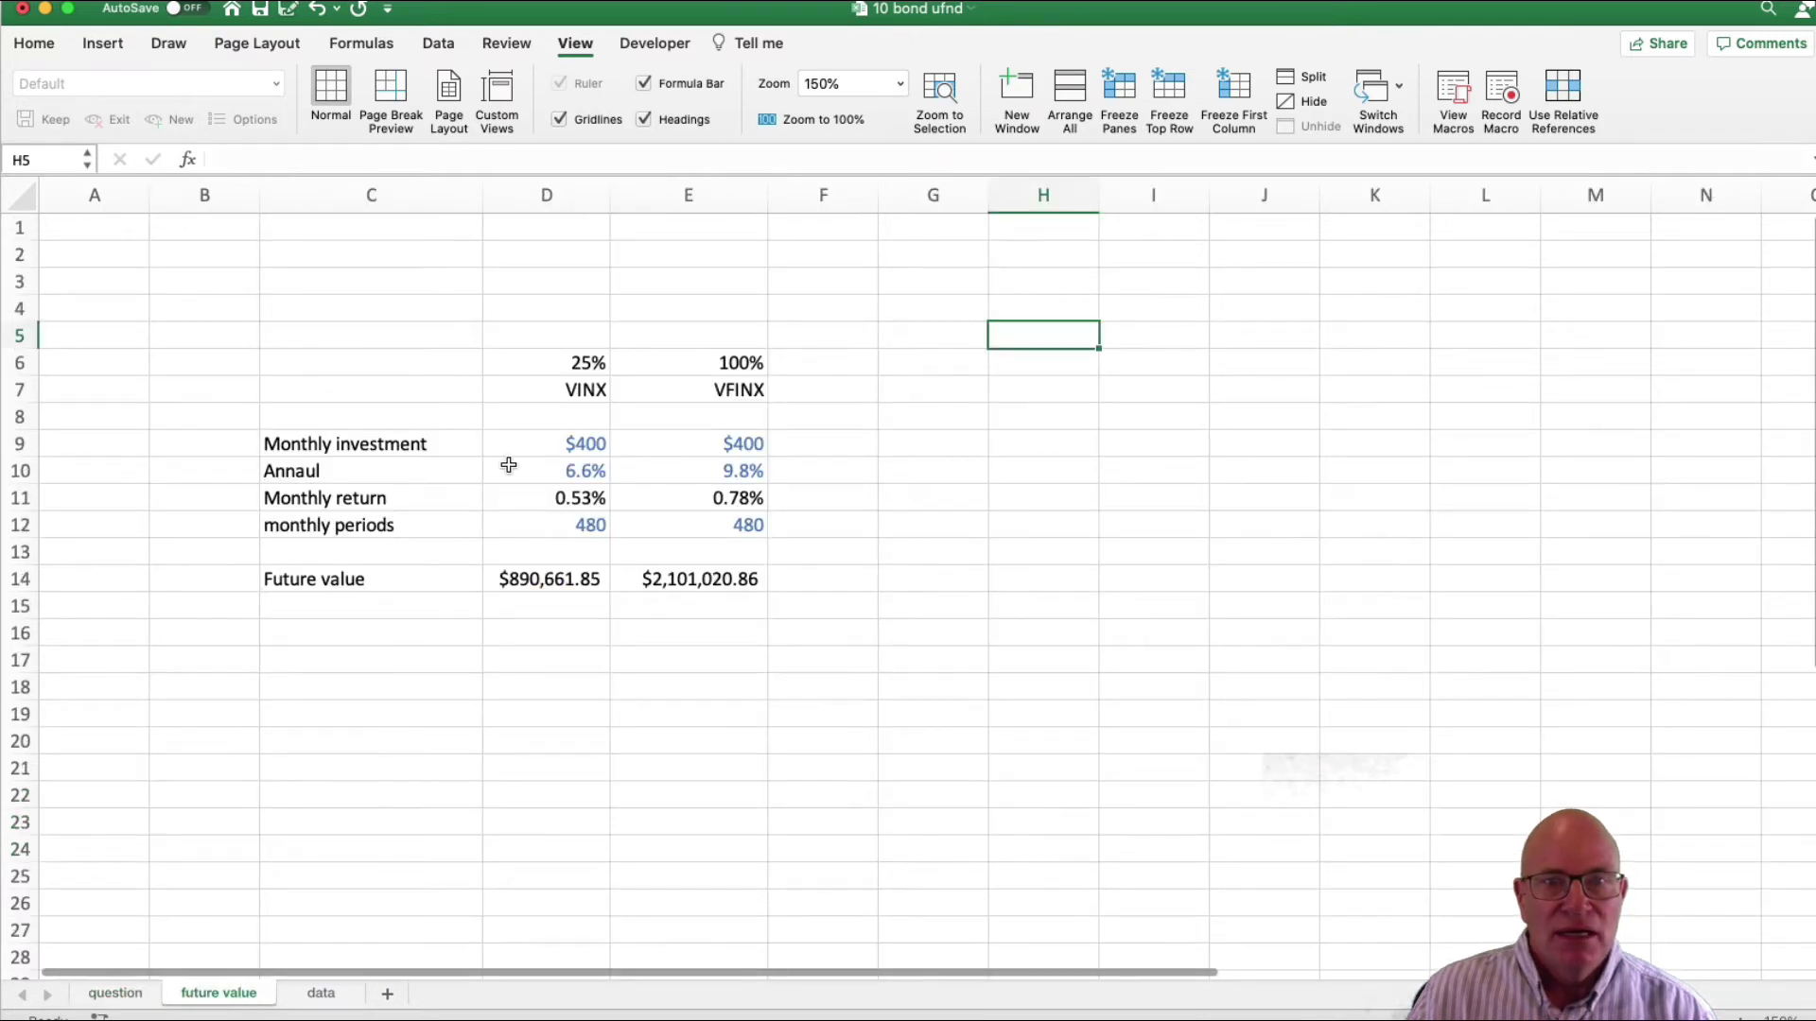
pyautogui.click(590, 364)
pyautogui.moveTo(590, 364); pyautogui.dragTo(591, 388)
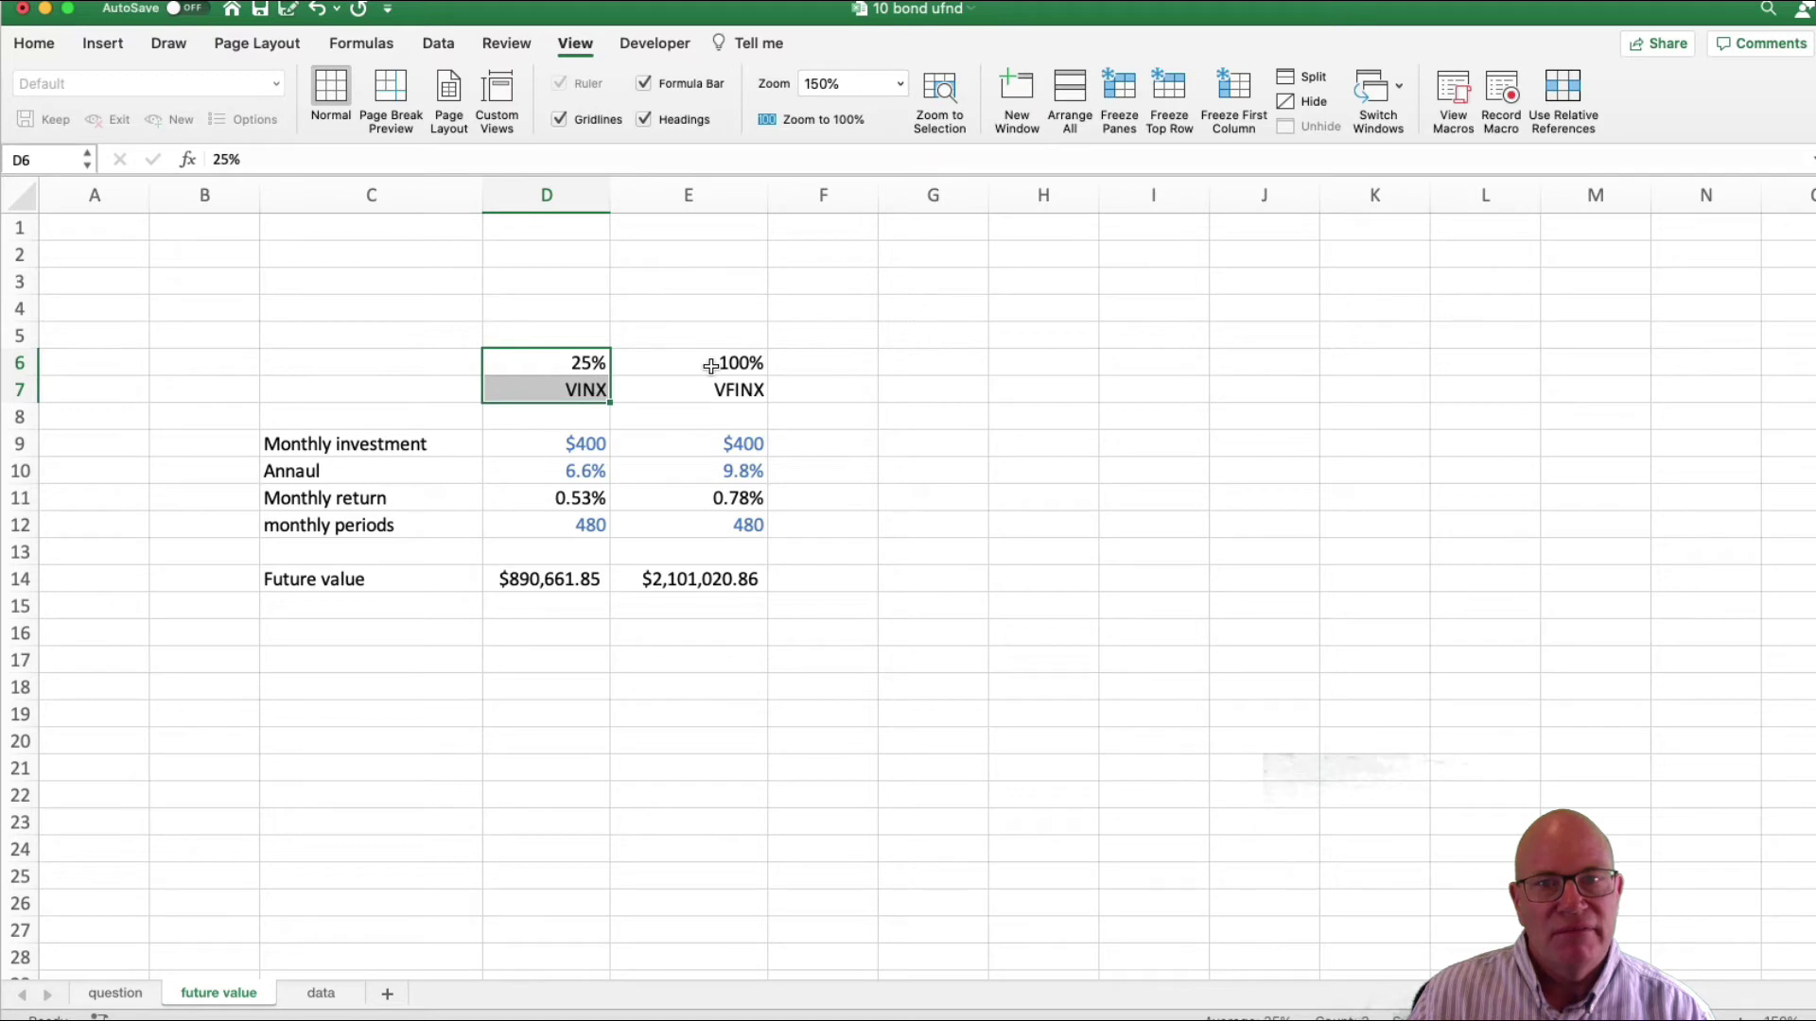
pyautogui.click(601, 387)
pyautogui.write('VFINX')
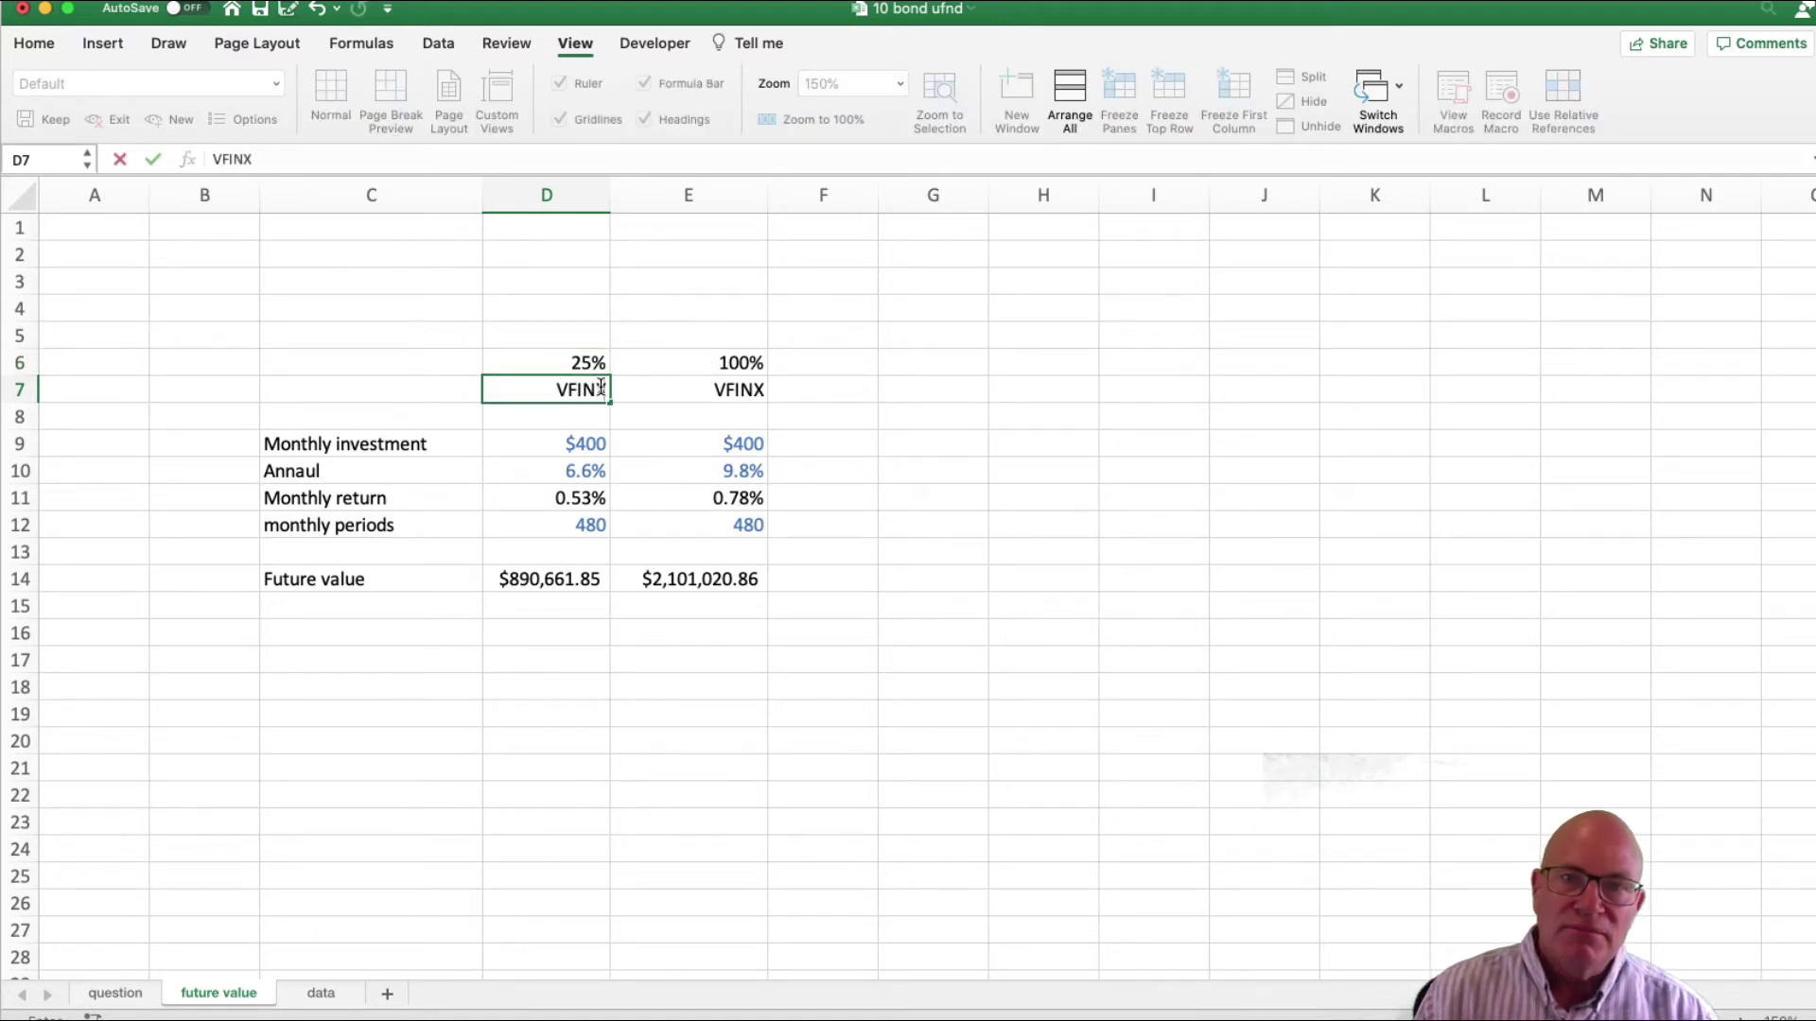
pyautogui.press('Up')
pyautogui.press('Right')
pyautogui.press('Right')
pyautogui.press('Down')
pyautogui.press('Left')
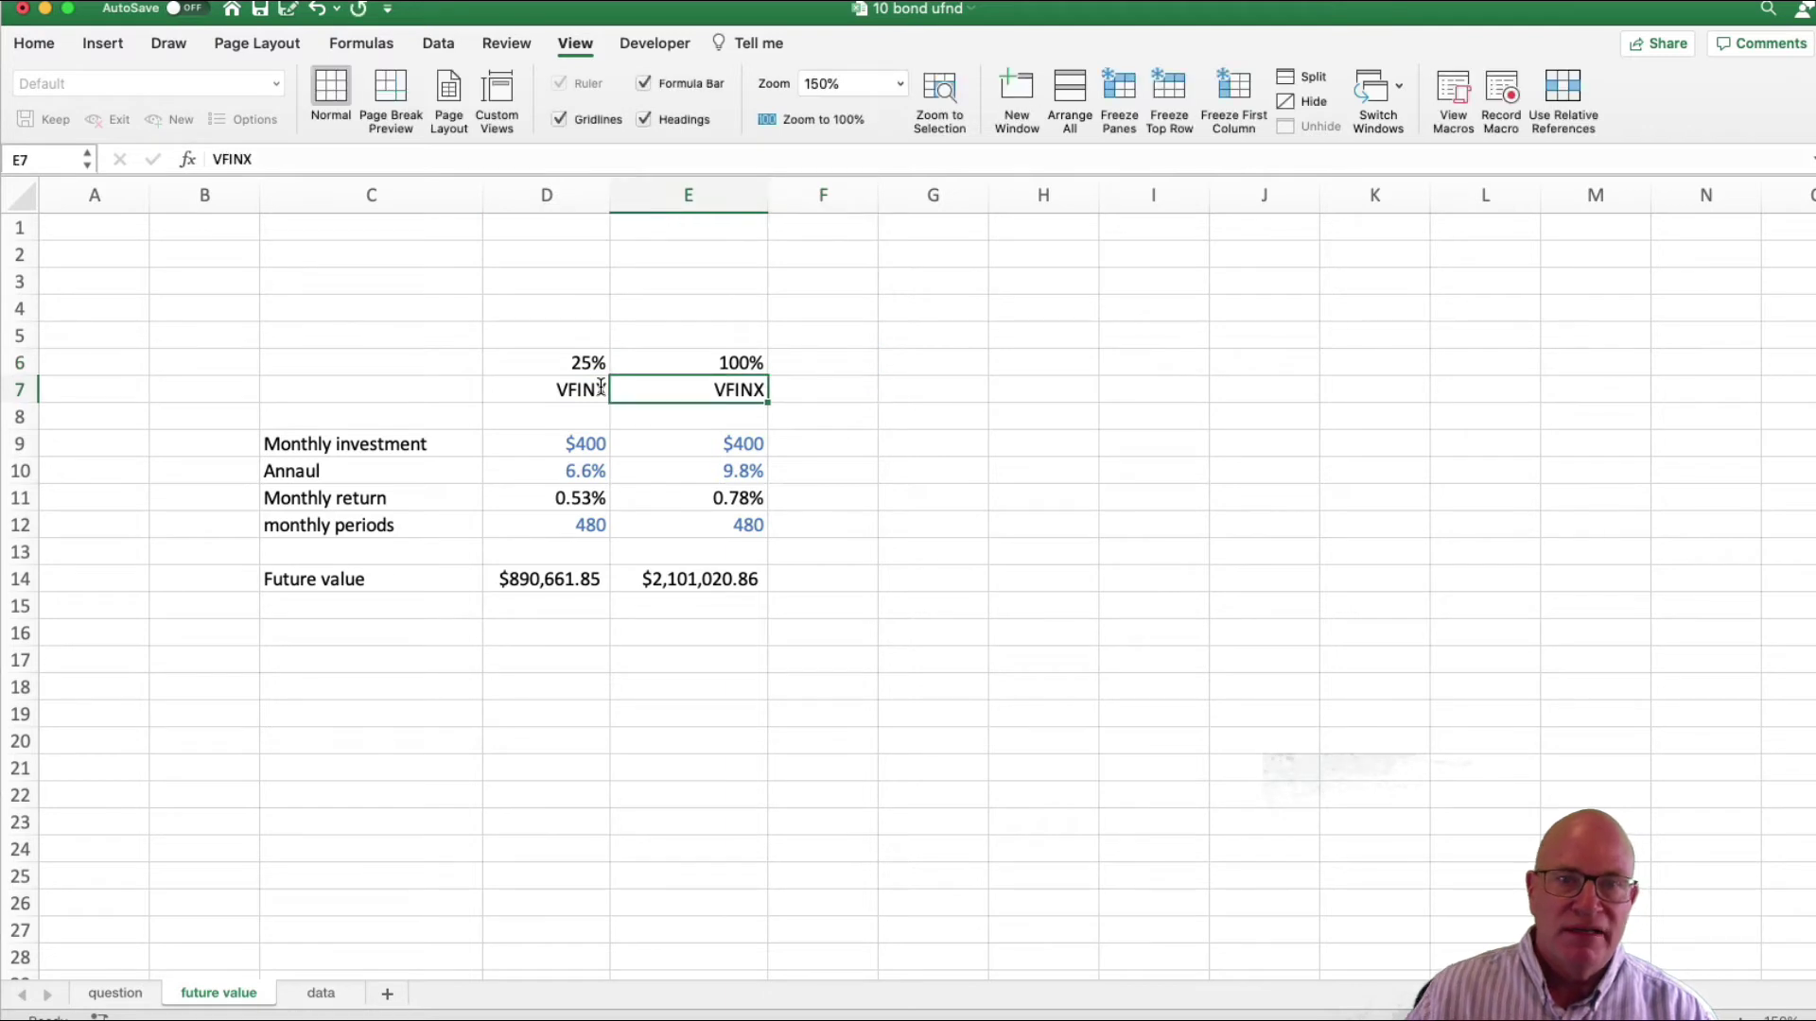
# - Compare the annual returns in D10 and E10 with the question sheet's expected returns at VFINX weights of 0.25 and 1
pyautogui.click(585, 465)
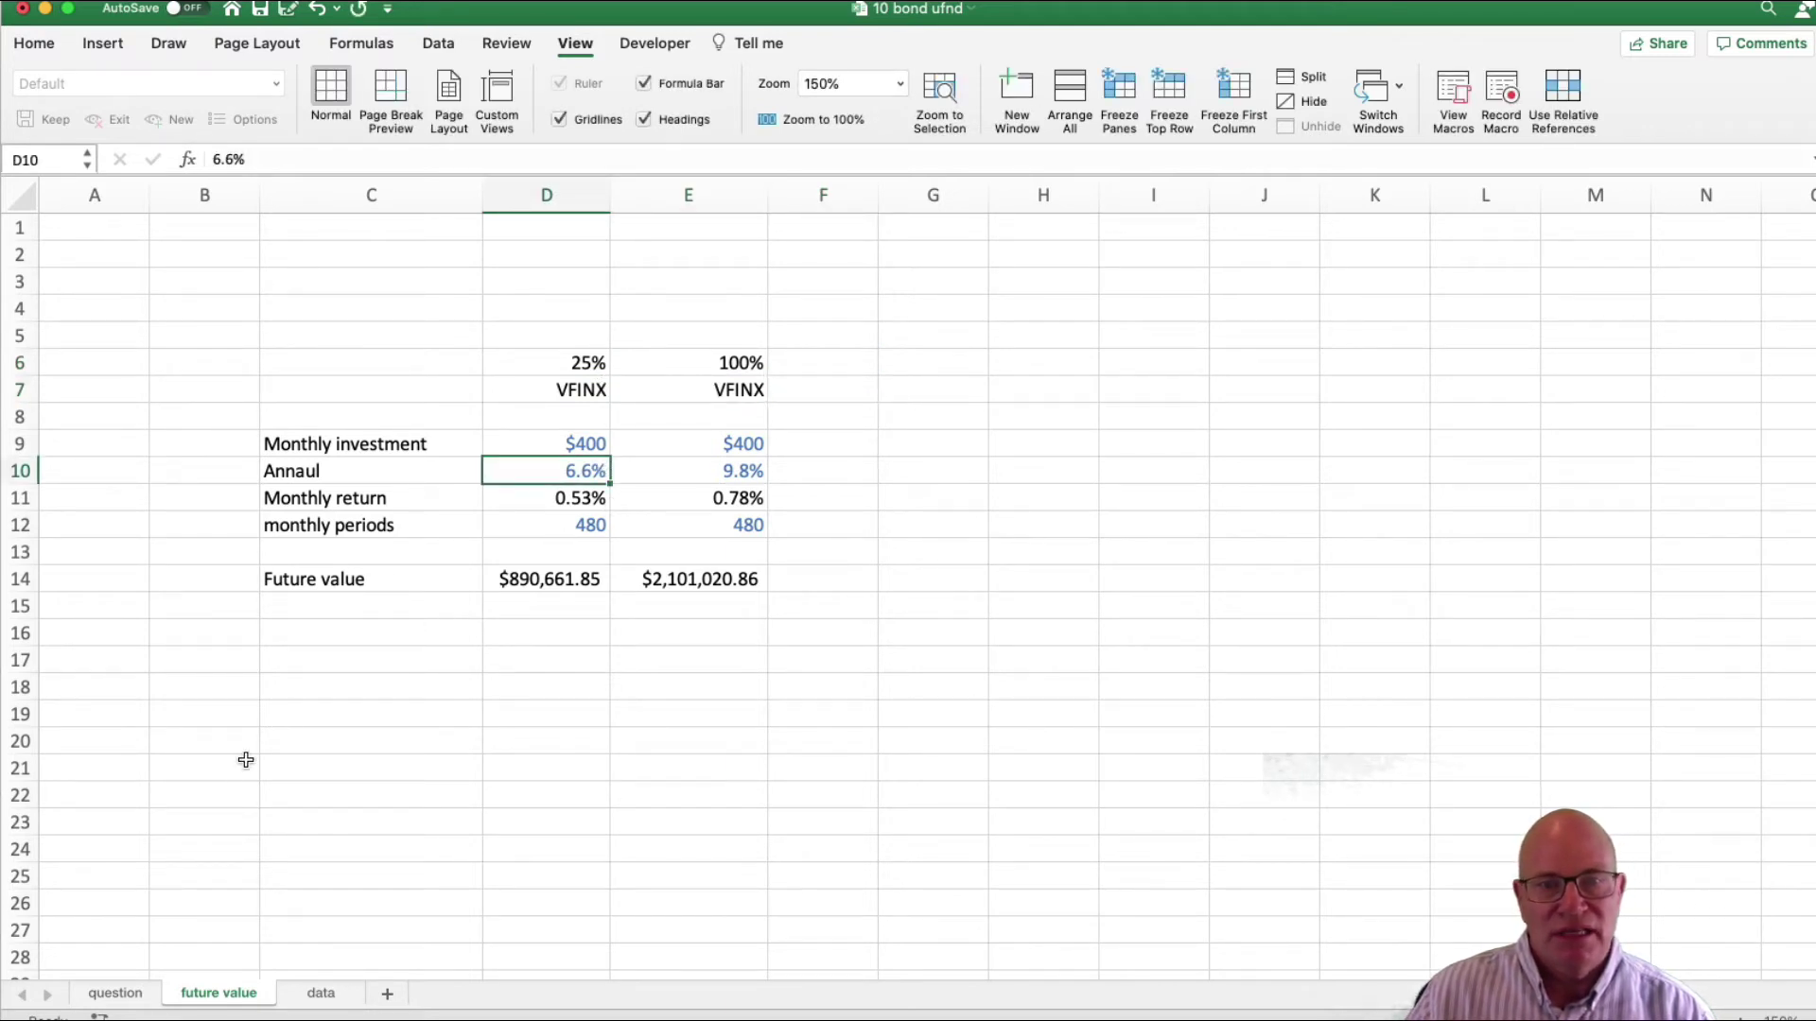
pyautogui.click(132, 994)
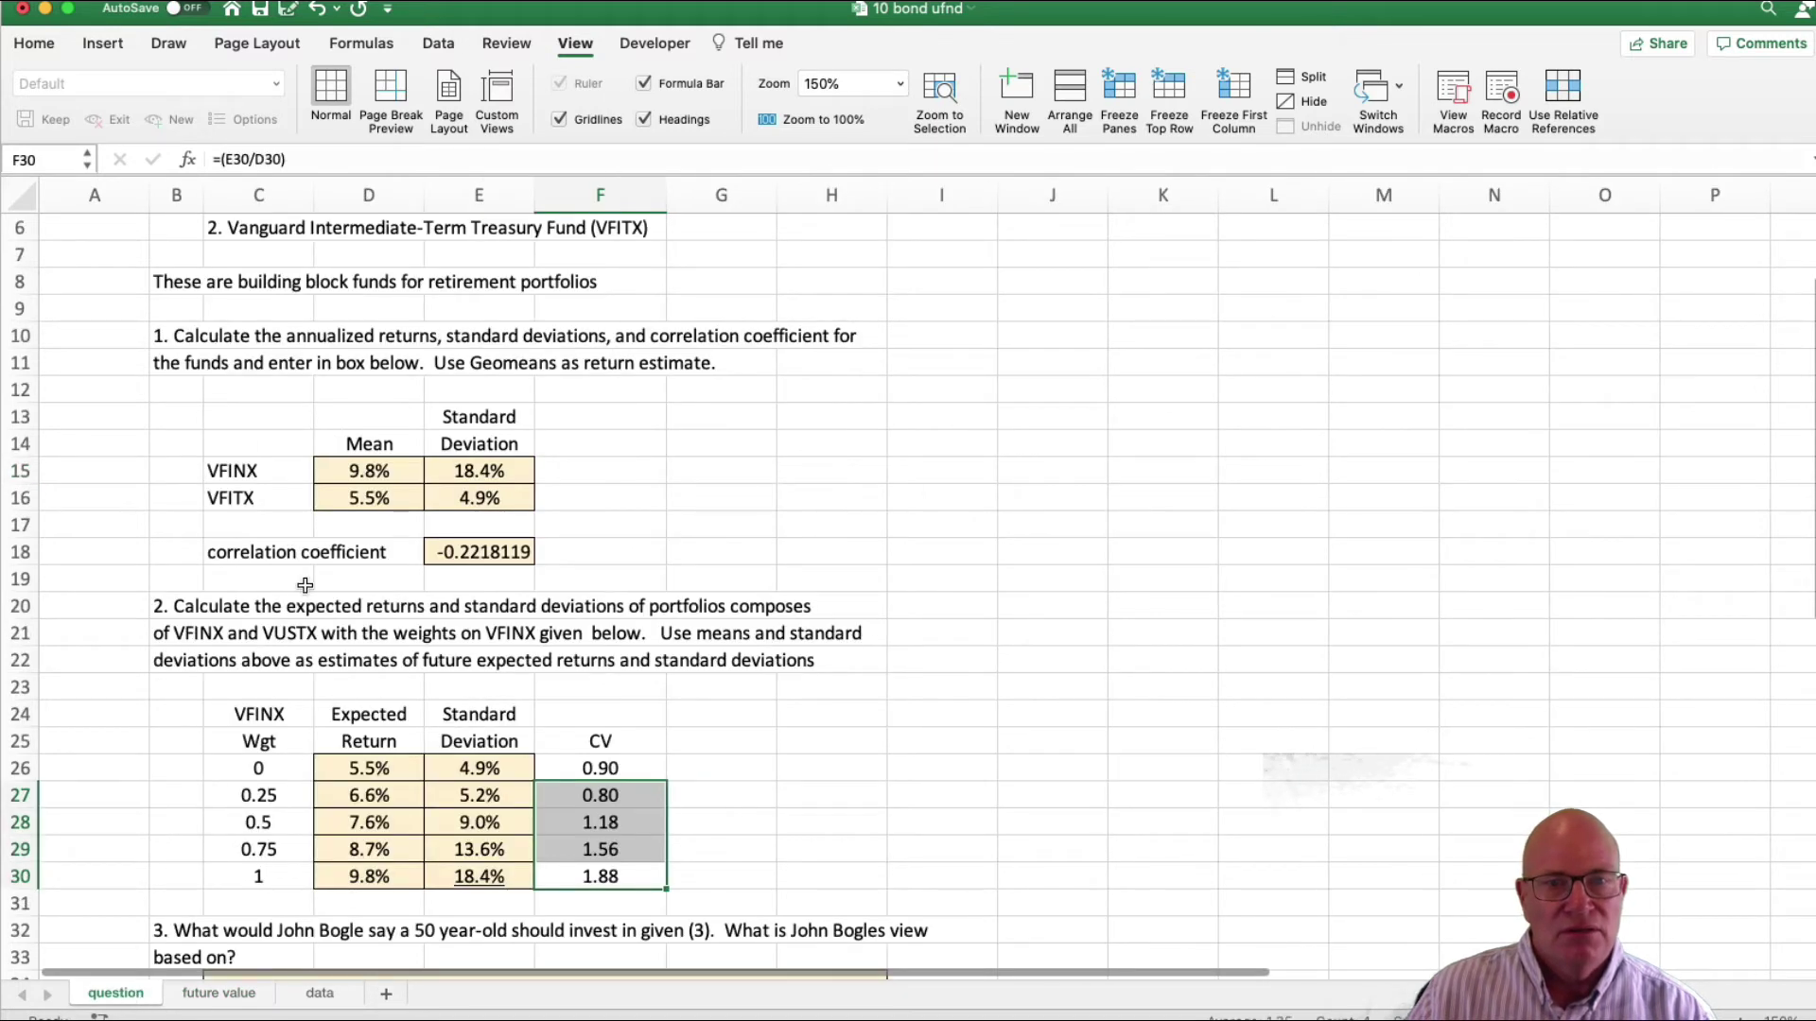
pyautogui.click(390, 794)
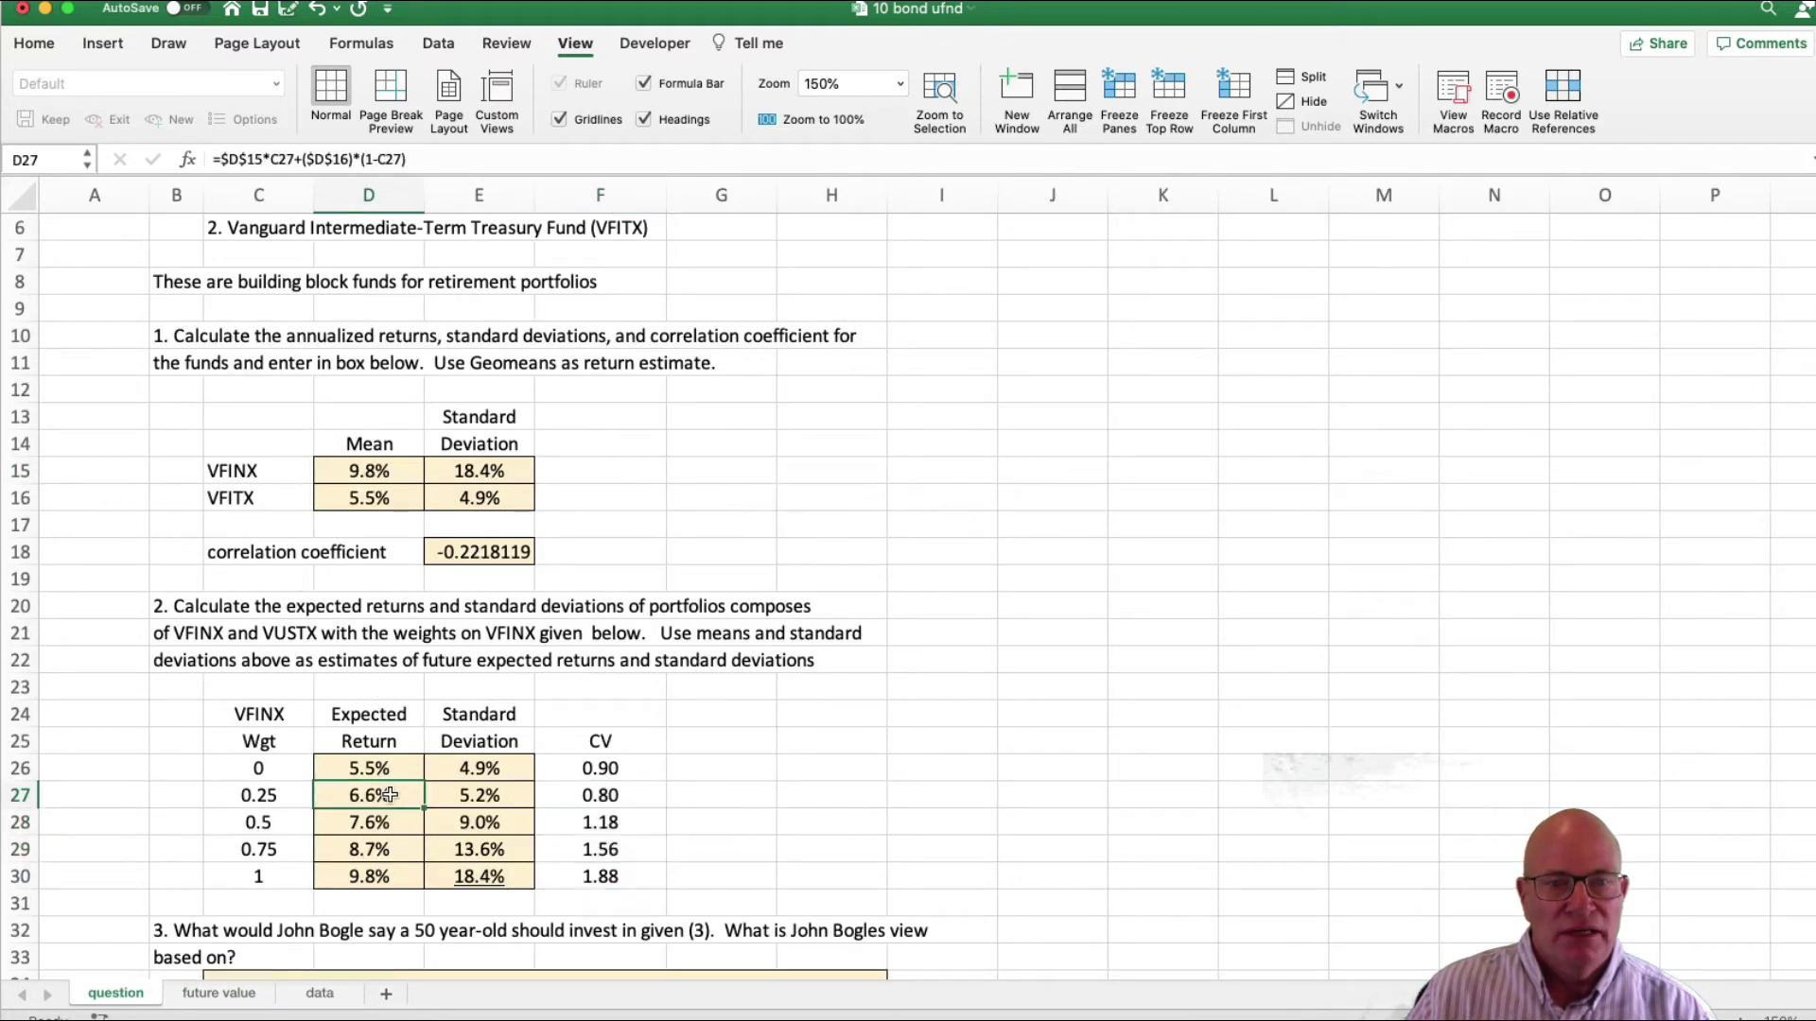
pyautogui.click(230, 988)
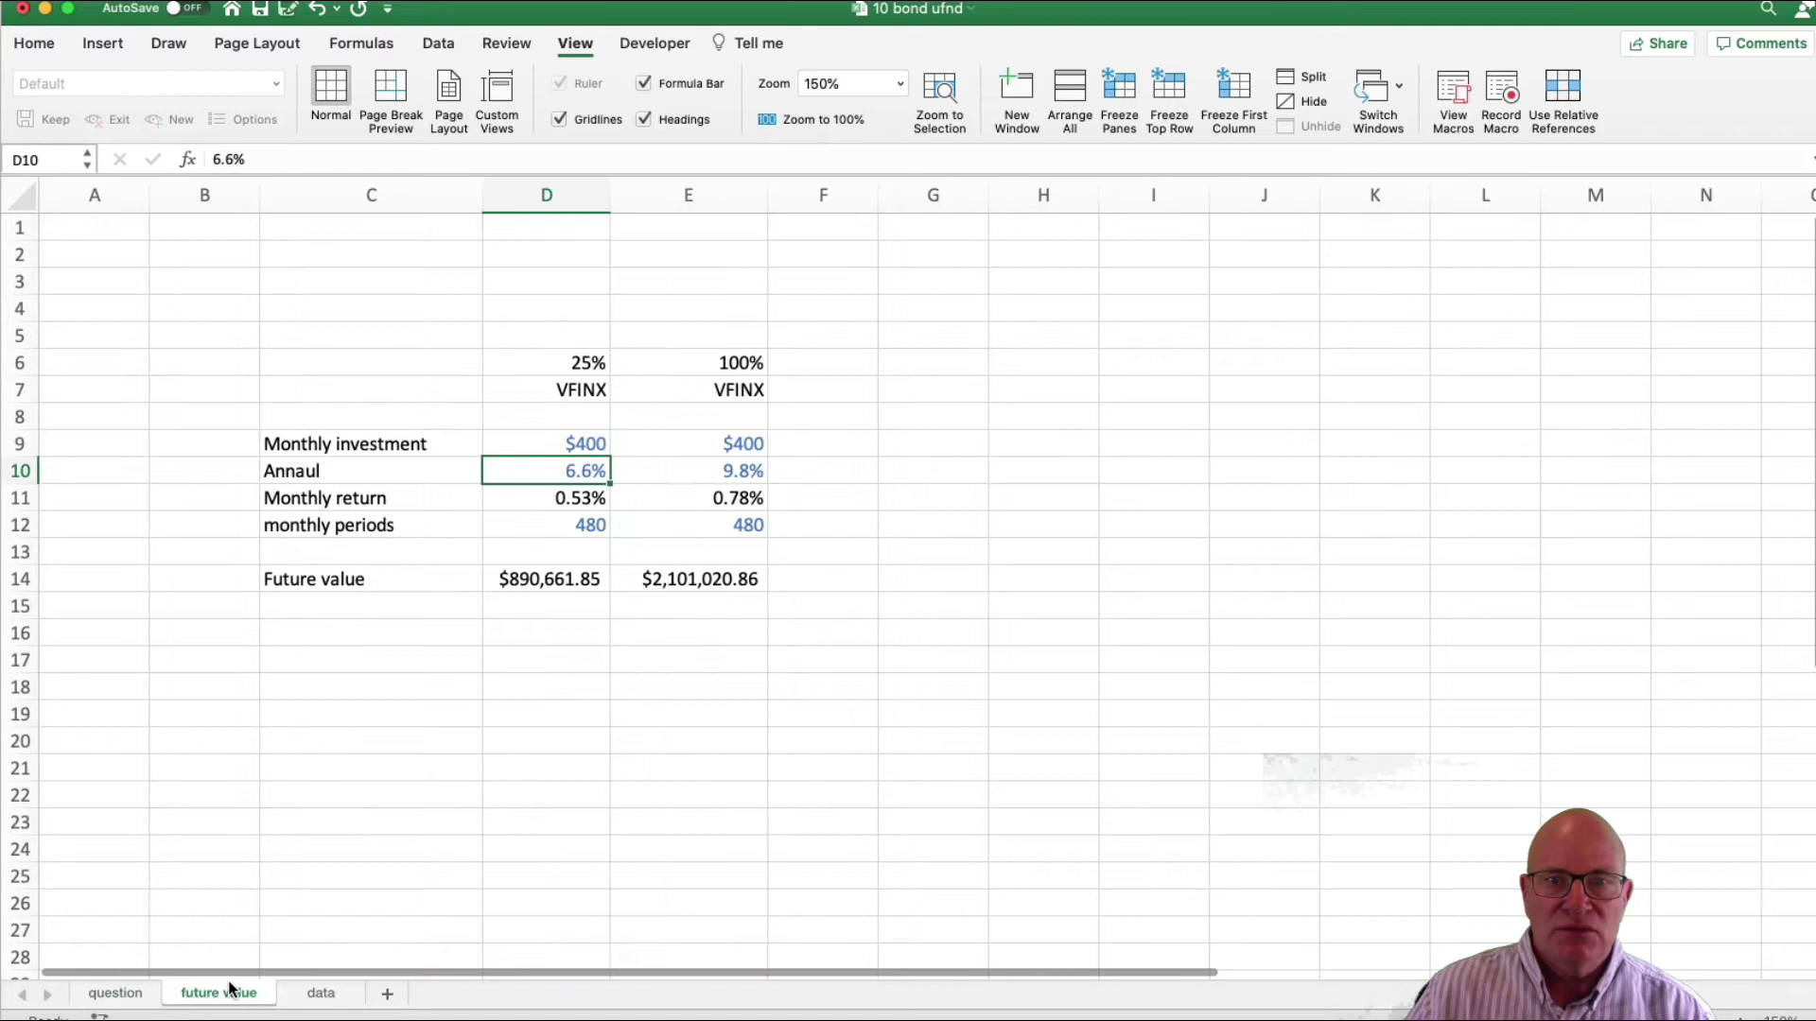
pyautogui.click(721, 471)
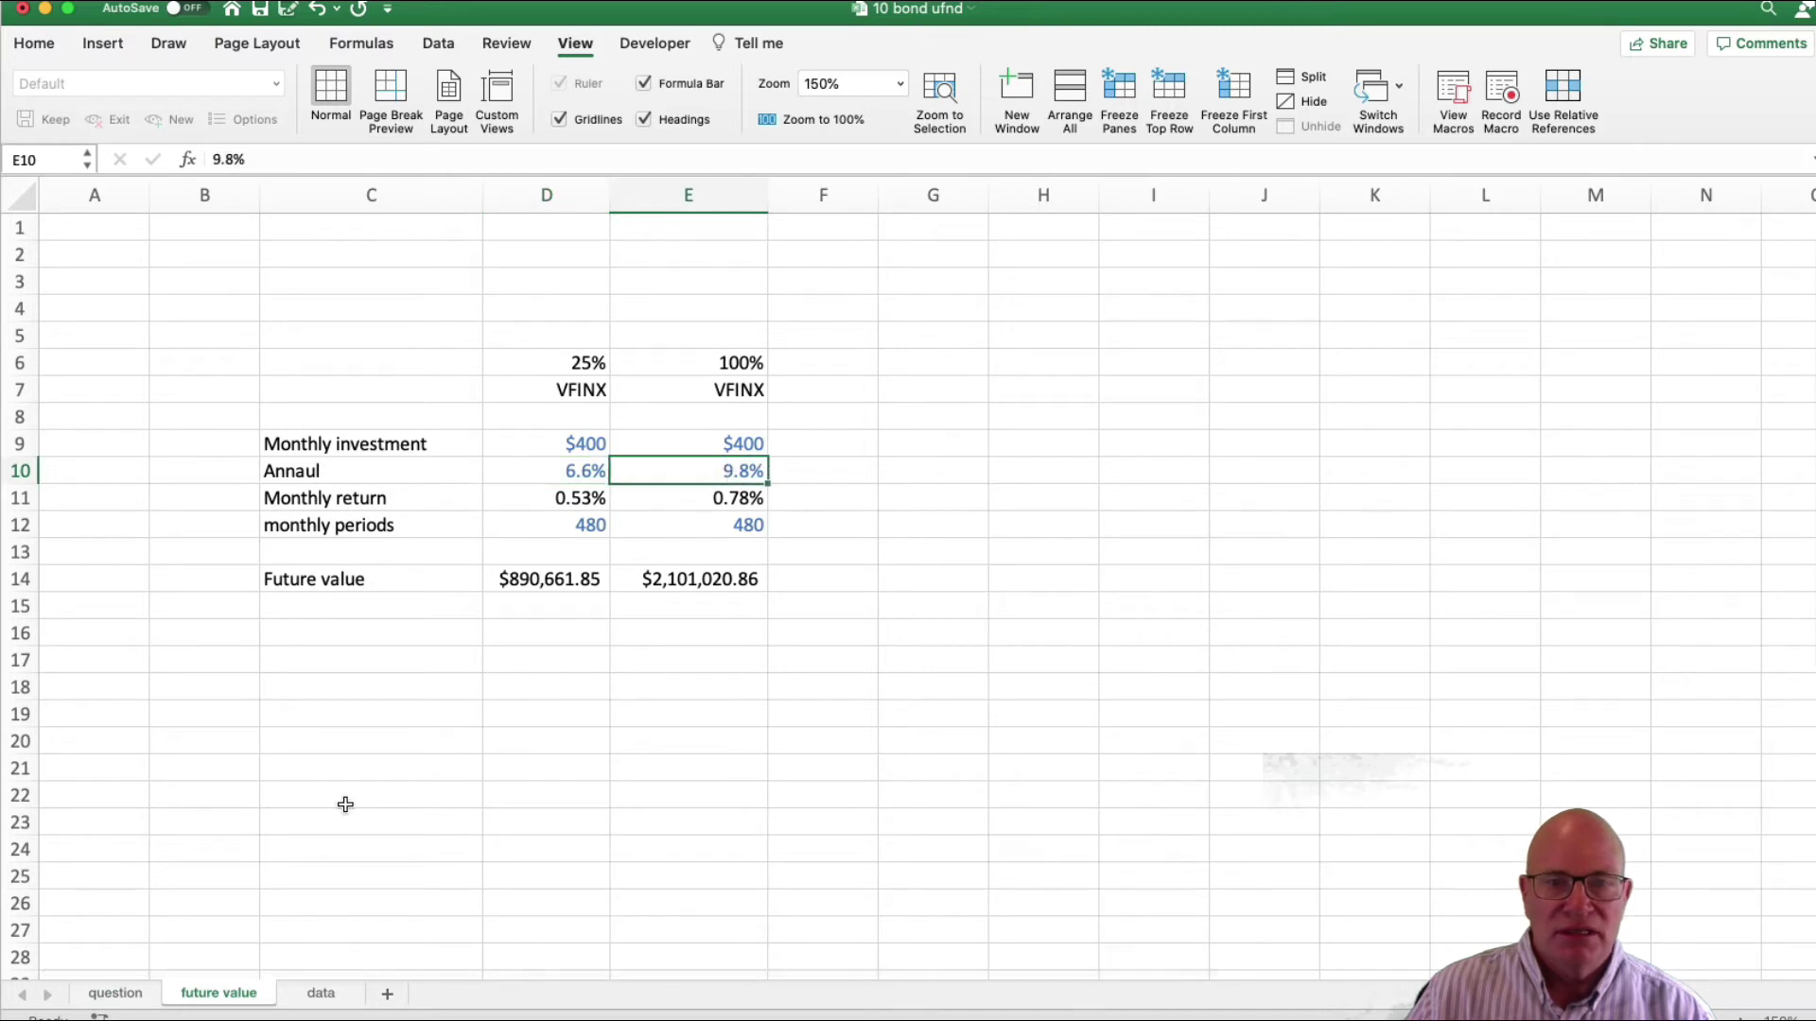
pyautogui.click(142, 998)
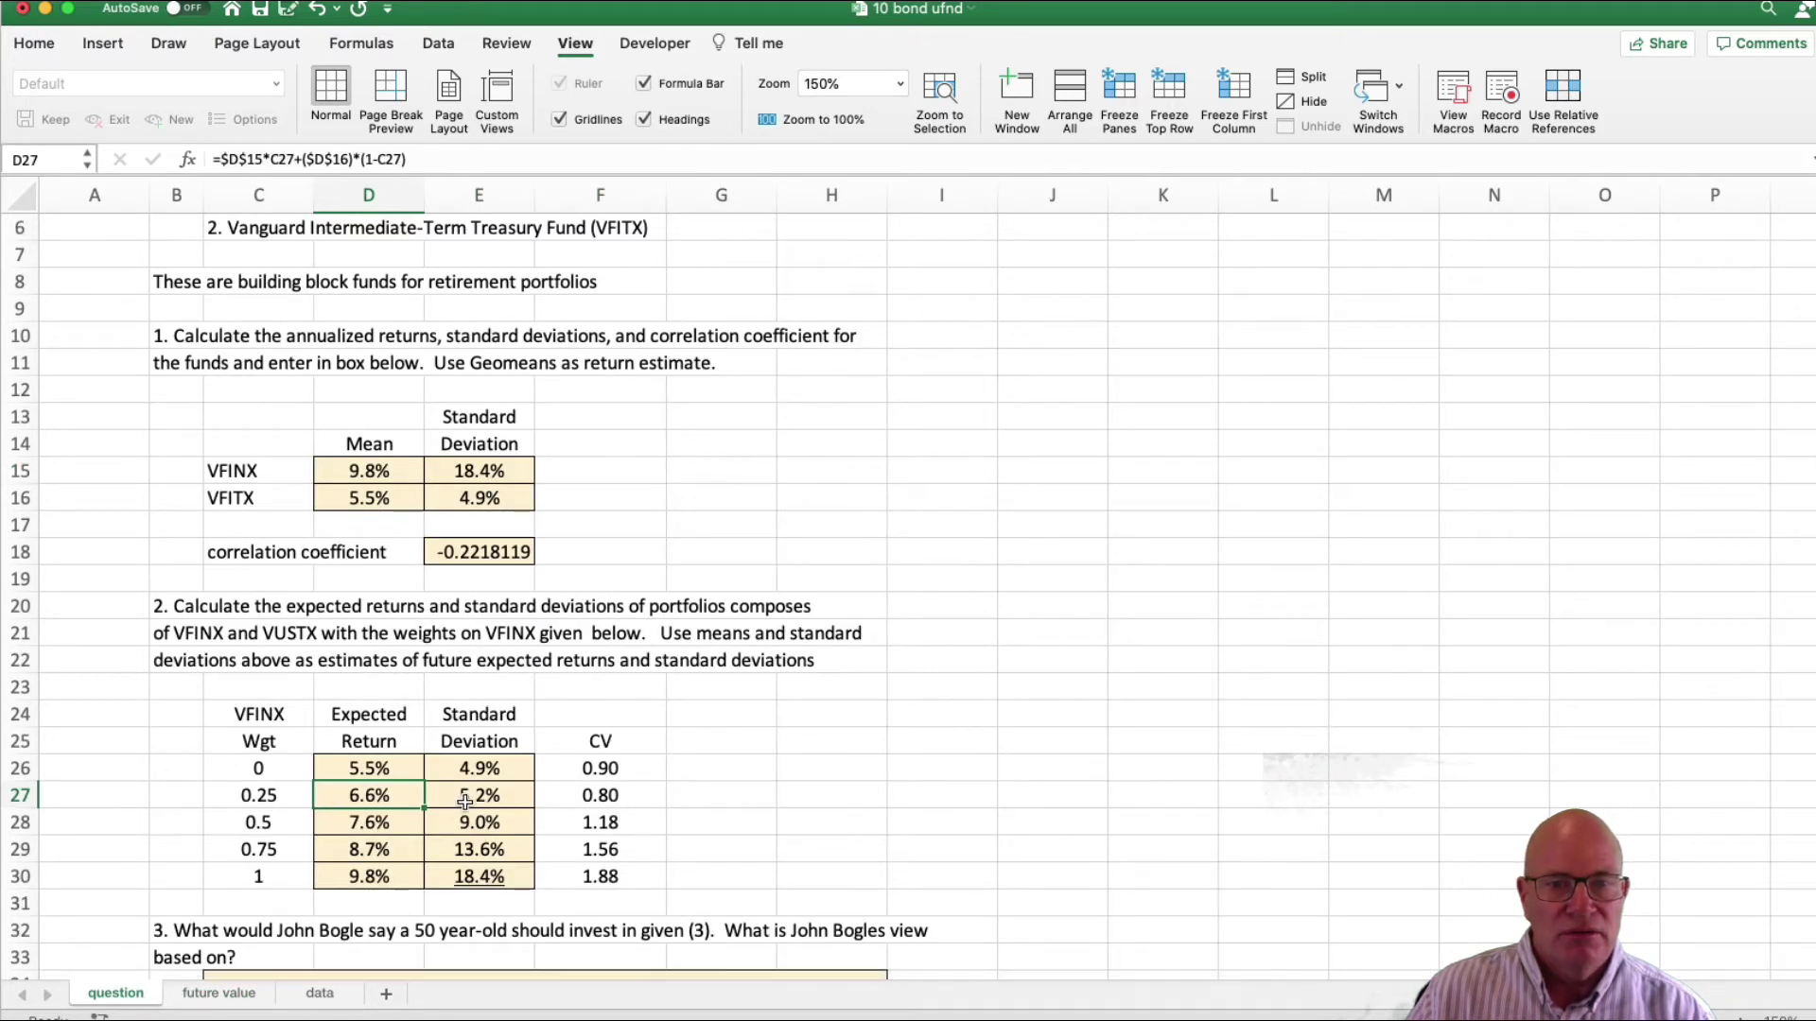
pyautogui.click(389, 881)
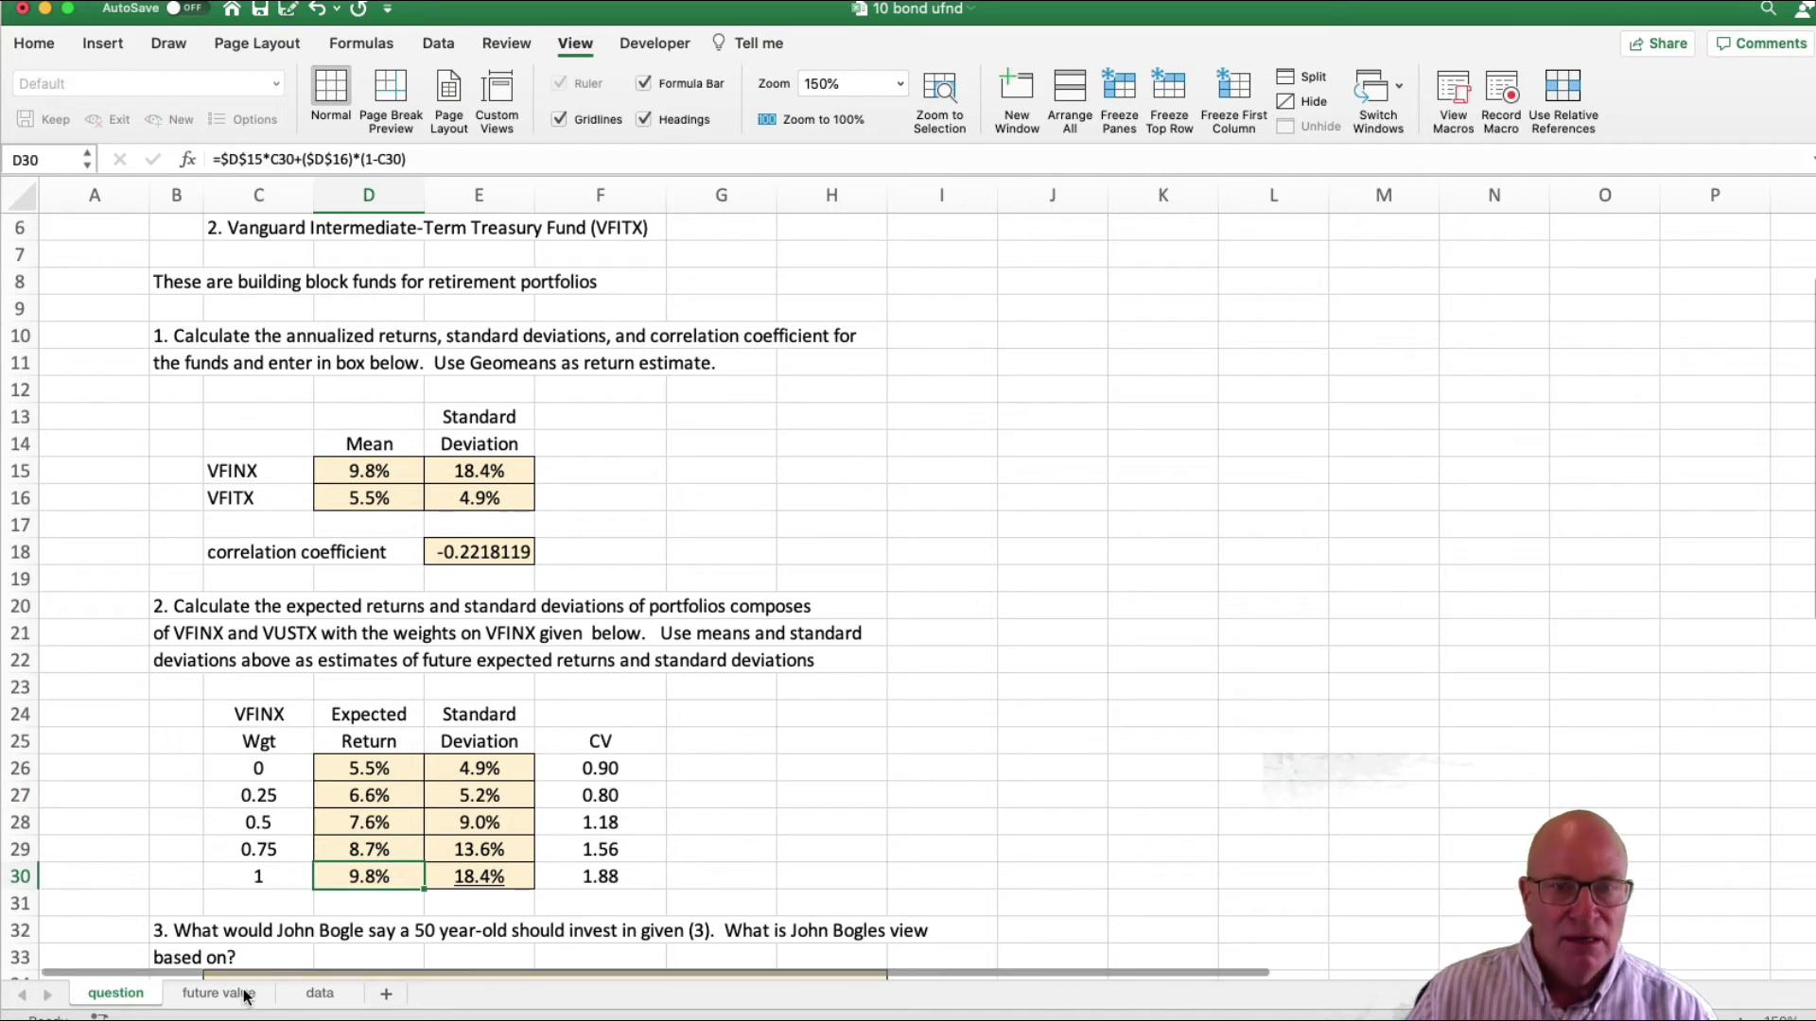
# - Change the label in C10 of the future value sheet to "Annual return"
pyautogui.click(244, 996)
pyautogui.click(404, 459)
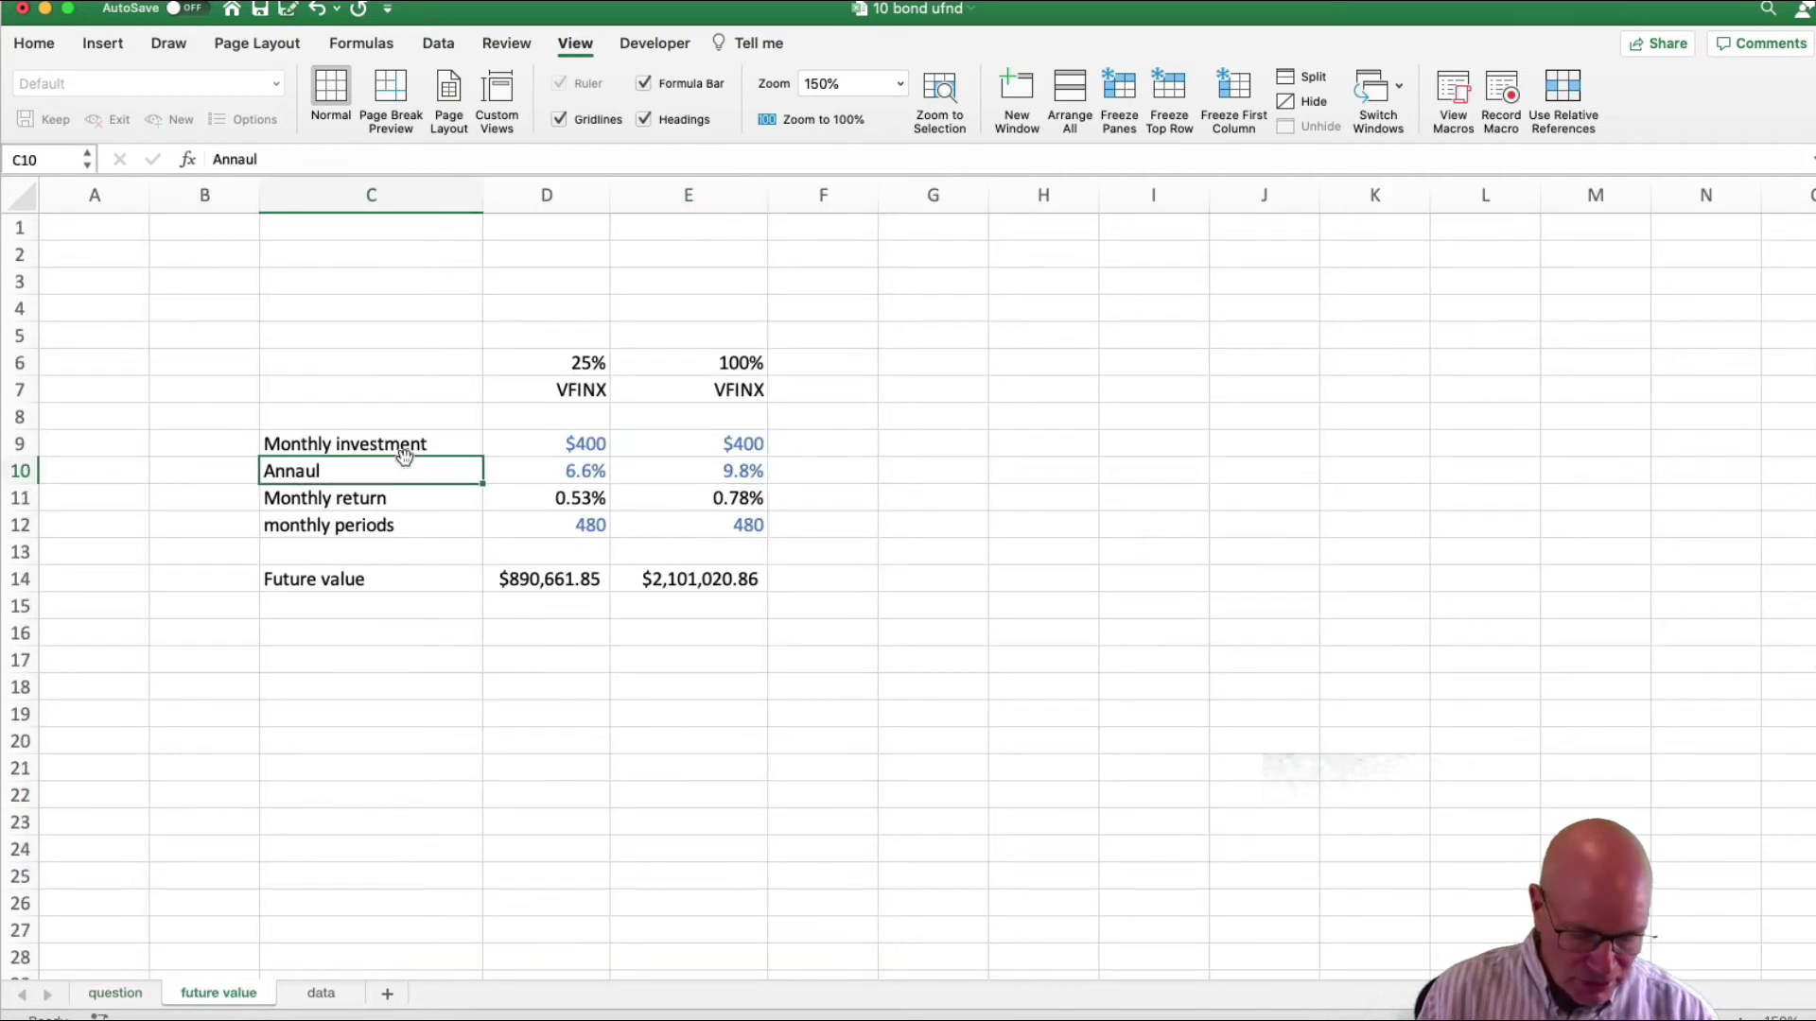
pyautogui.write('Annaul')
pyautogui.press('BackSpace')
pyautogui.press('BackSpace')
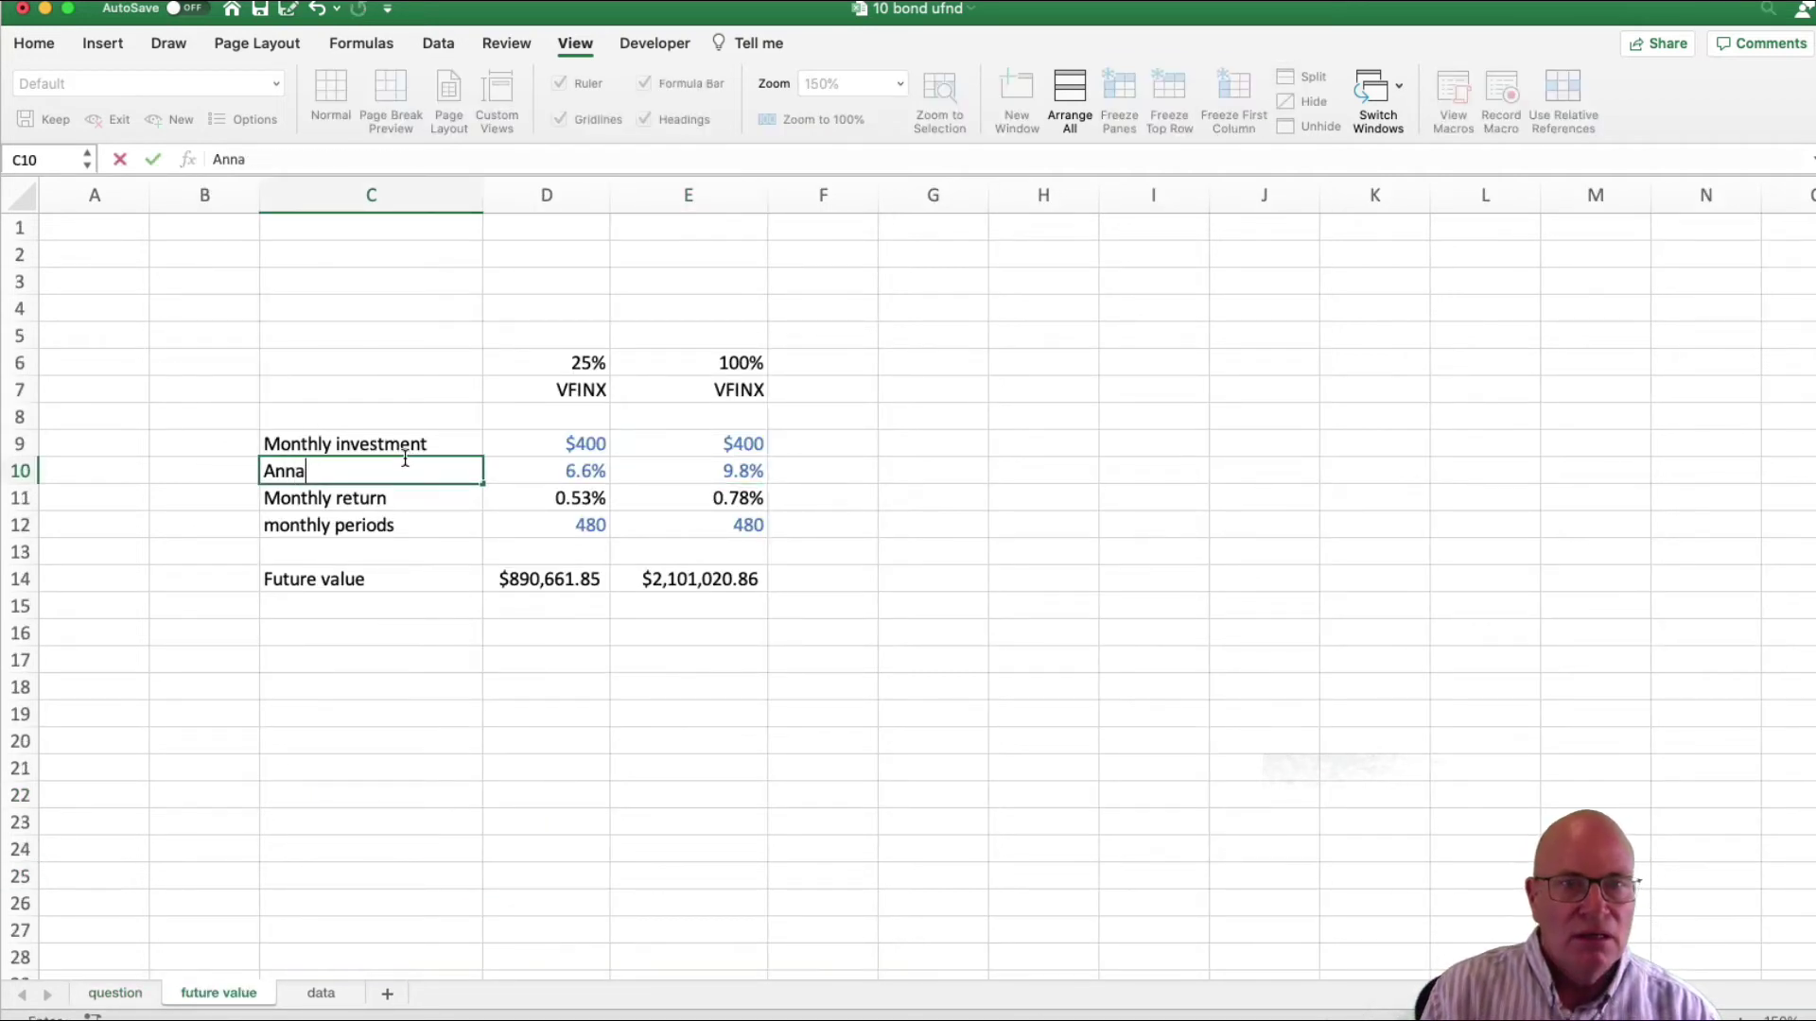
pyautogui.write('al retun')
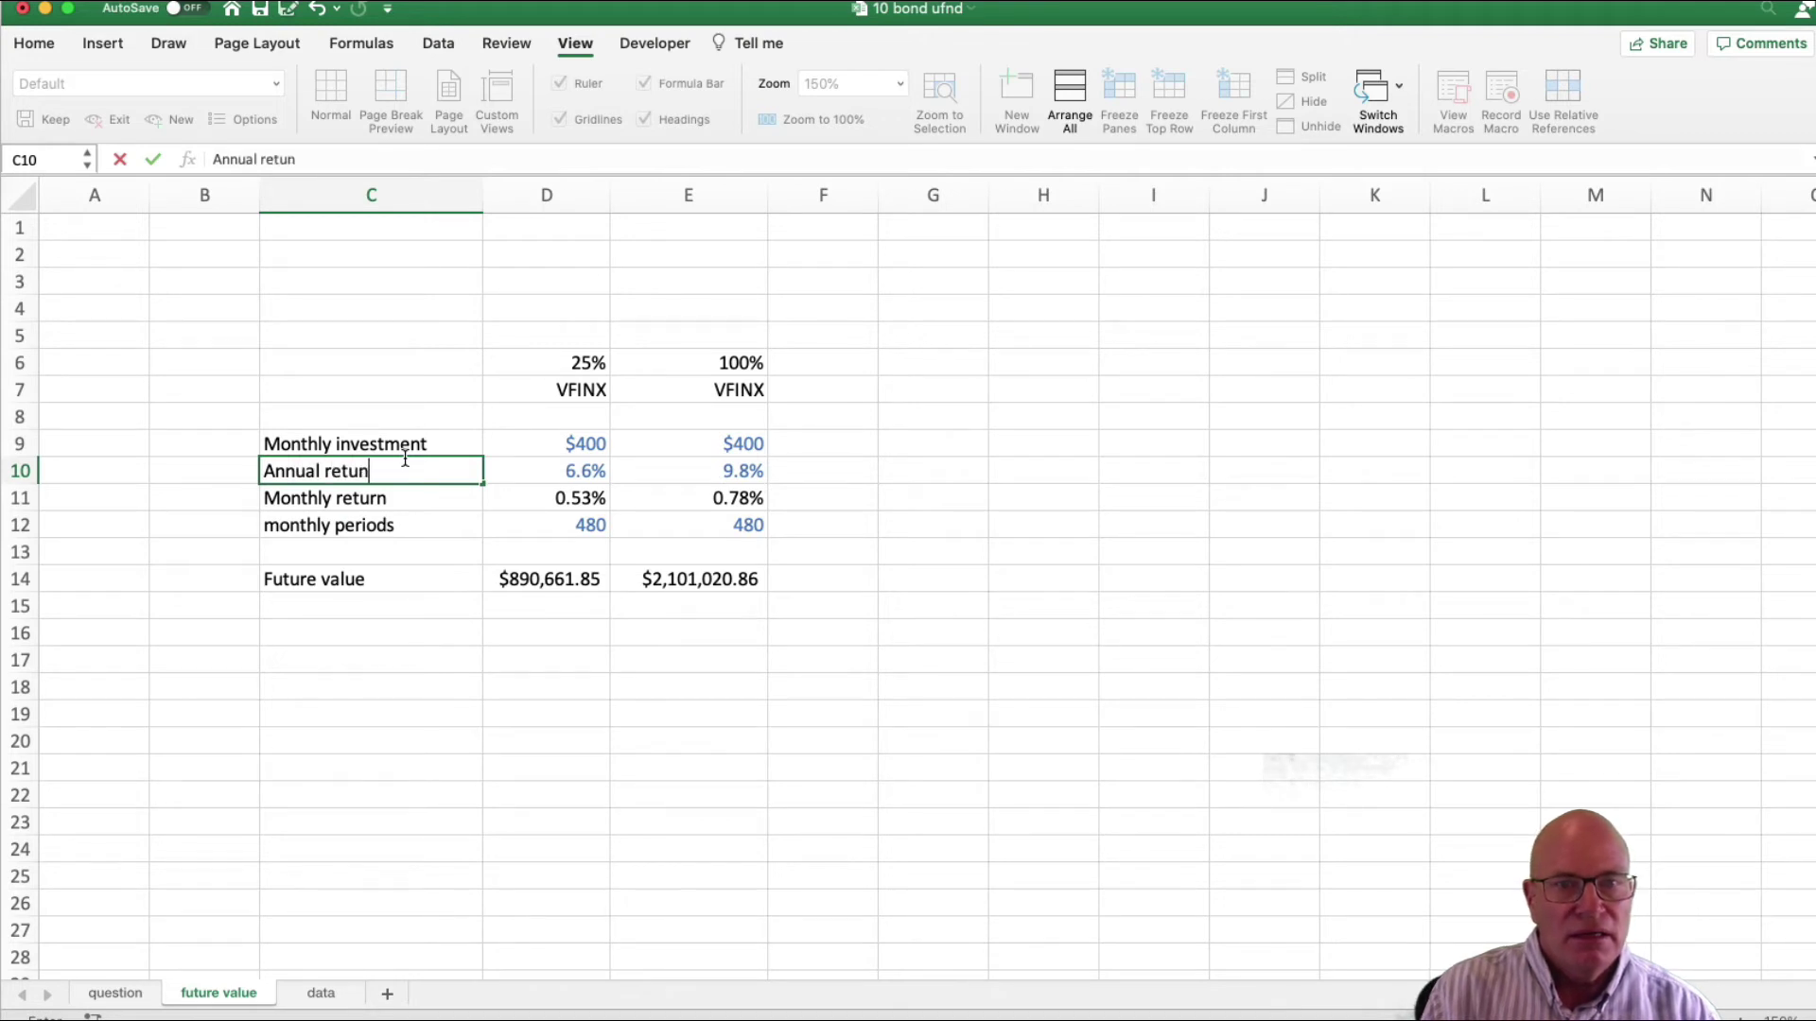
pyautogui.press('BackSpace')
pyautogui.write('rn')
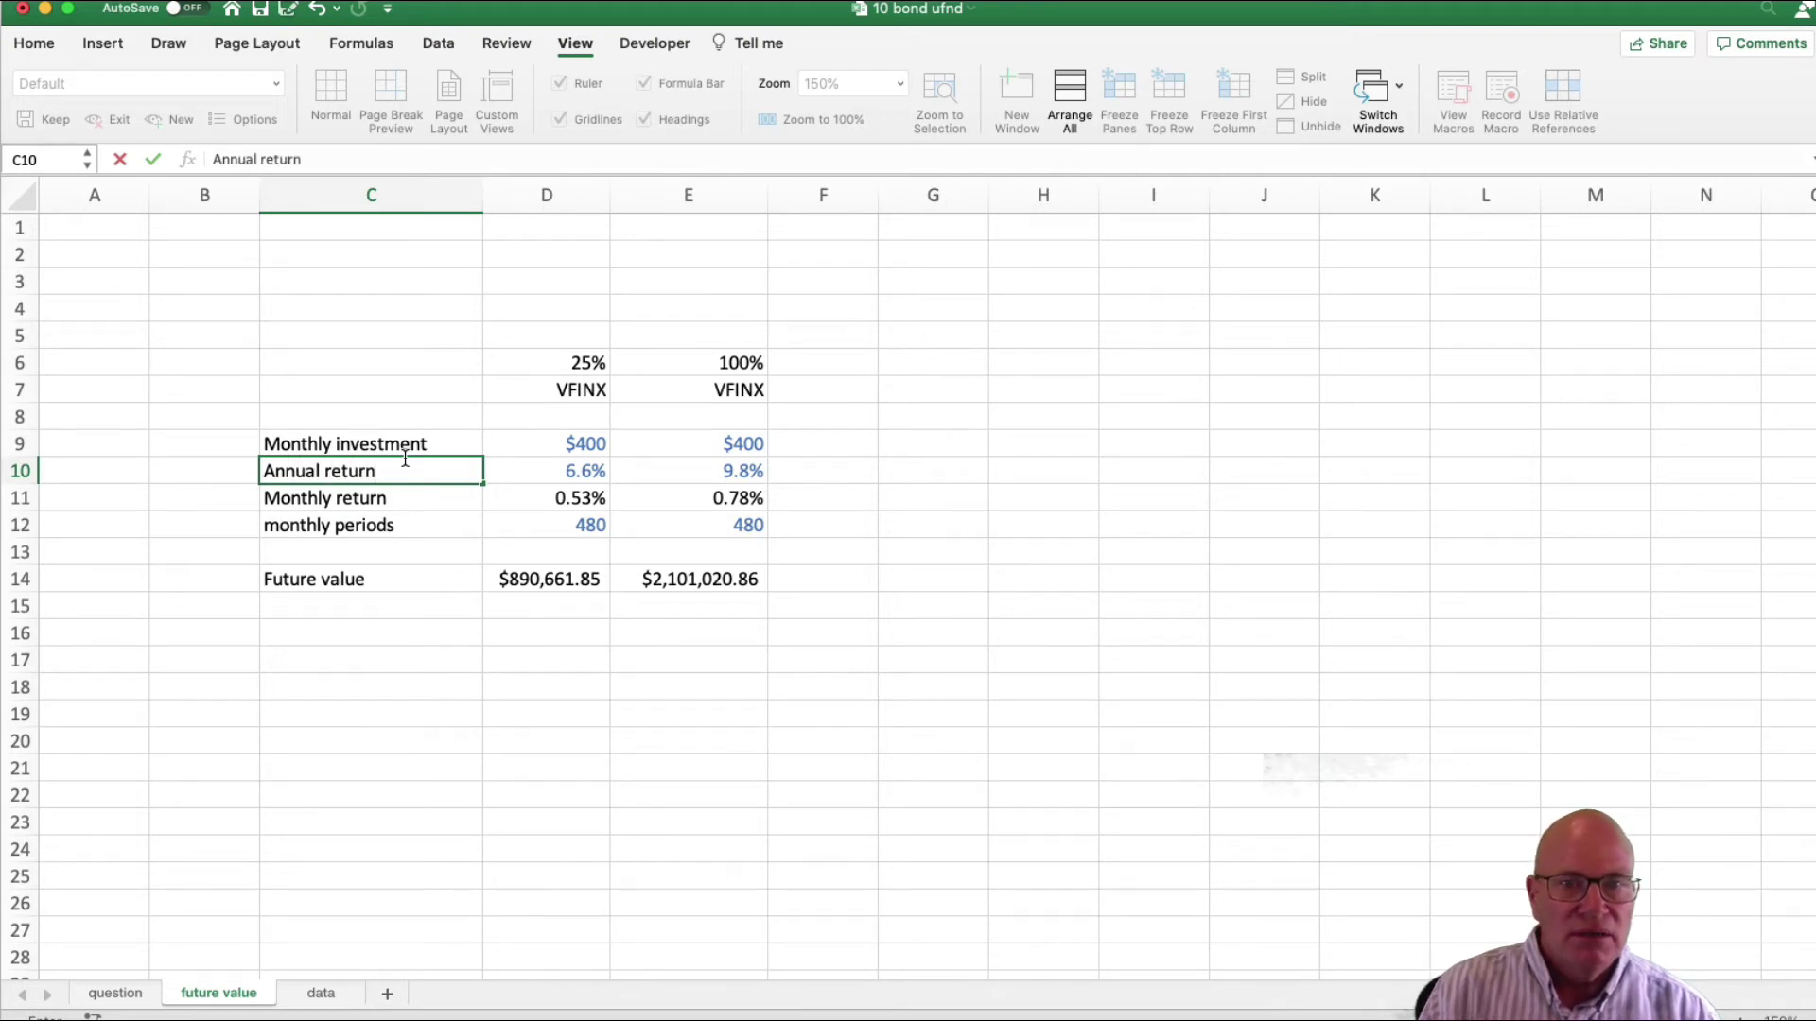
pyautogui.press('Return')
# - Examine the monthly return formula, monthly investment and monthly periods in the 25% VFINX column
pyautogui.press('Right')
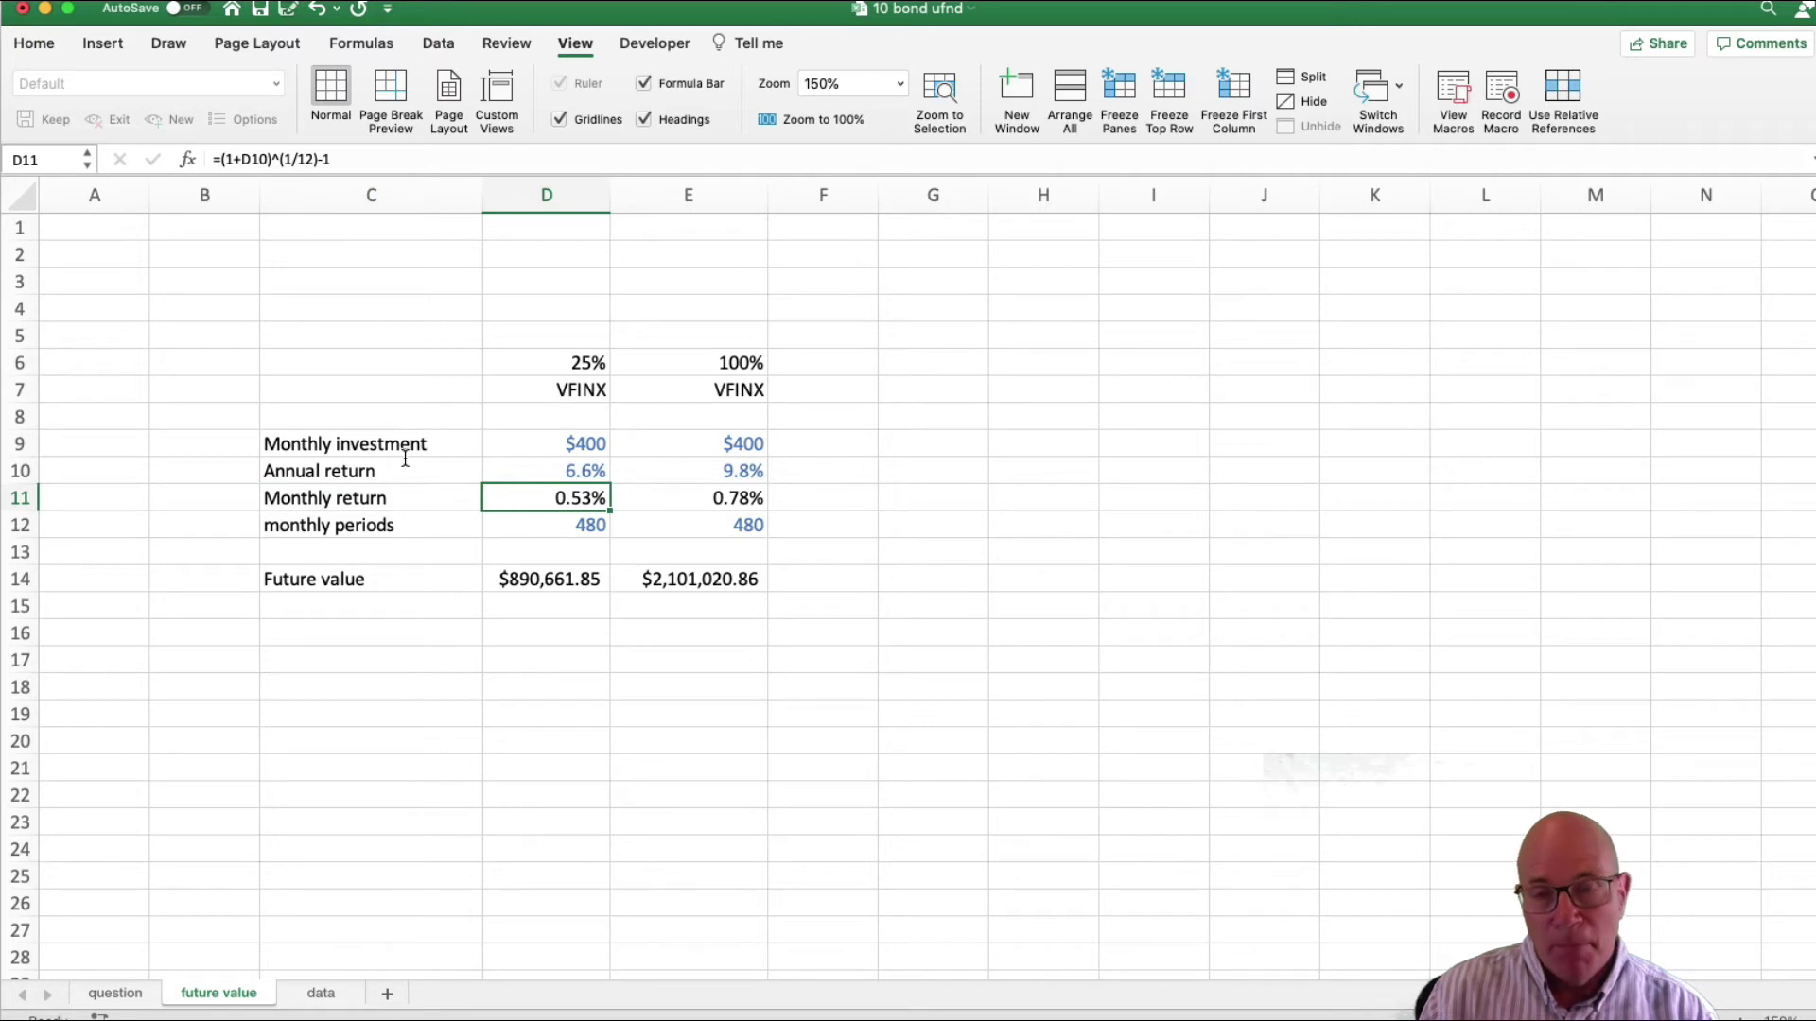
pyautogui.press('Up')
pyautogui.press('Down')
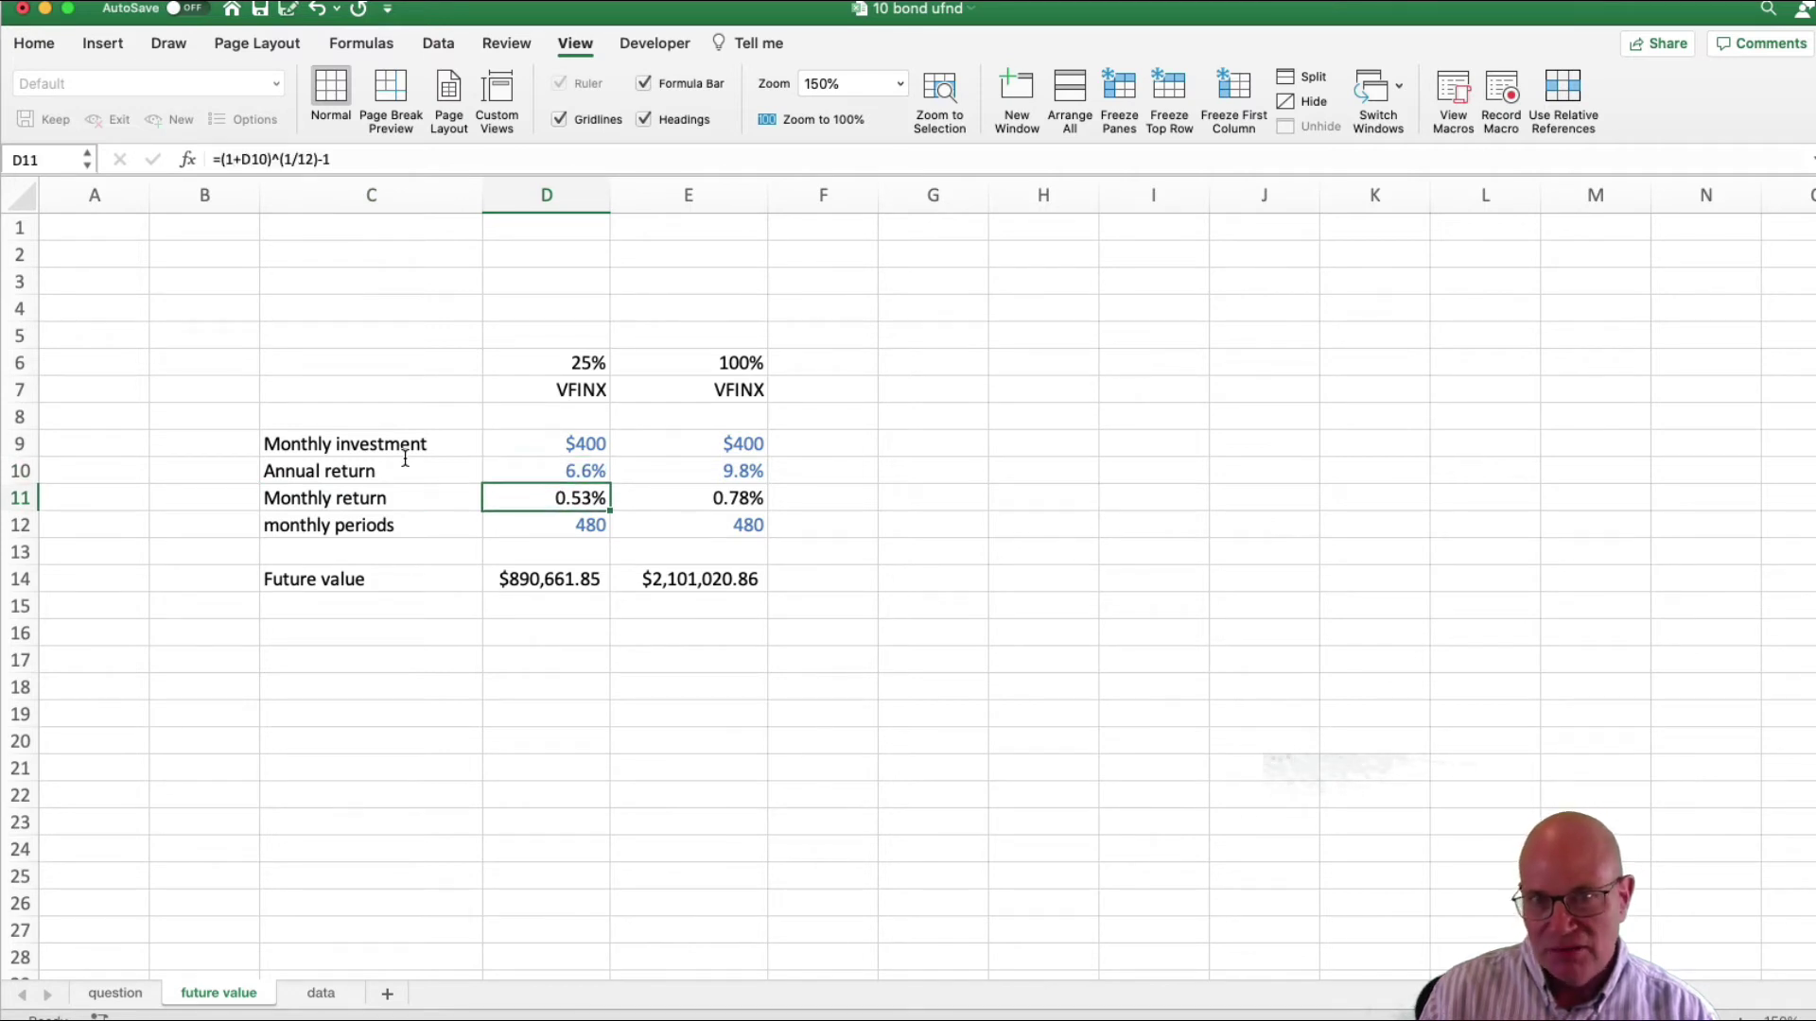
pyautogui.press('Up')
pyautogui.press('Up')
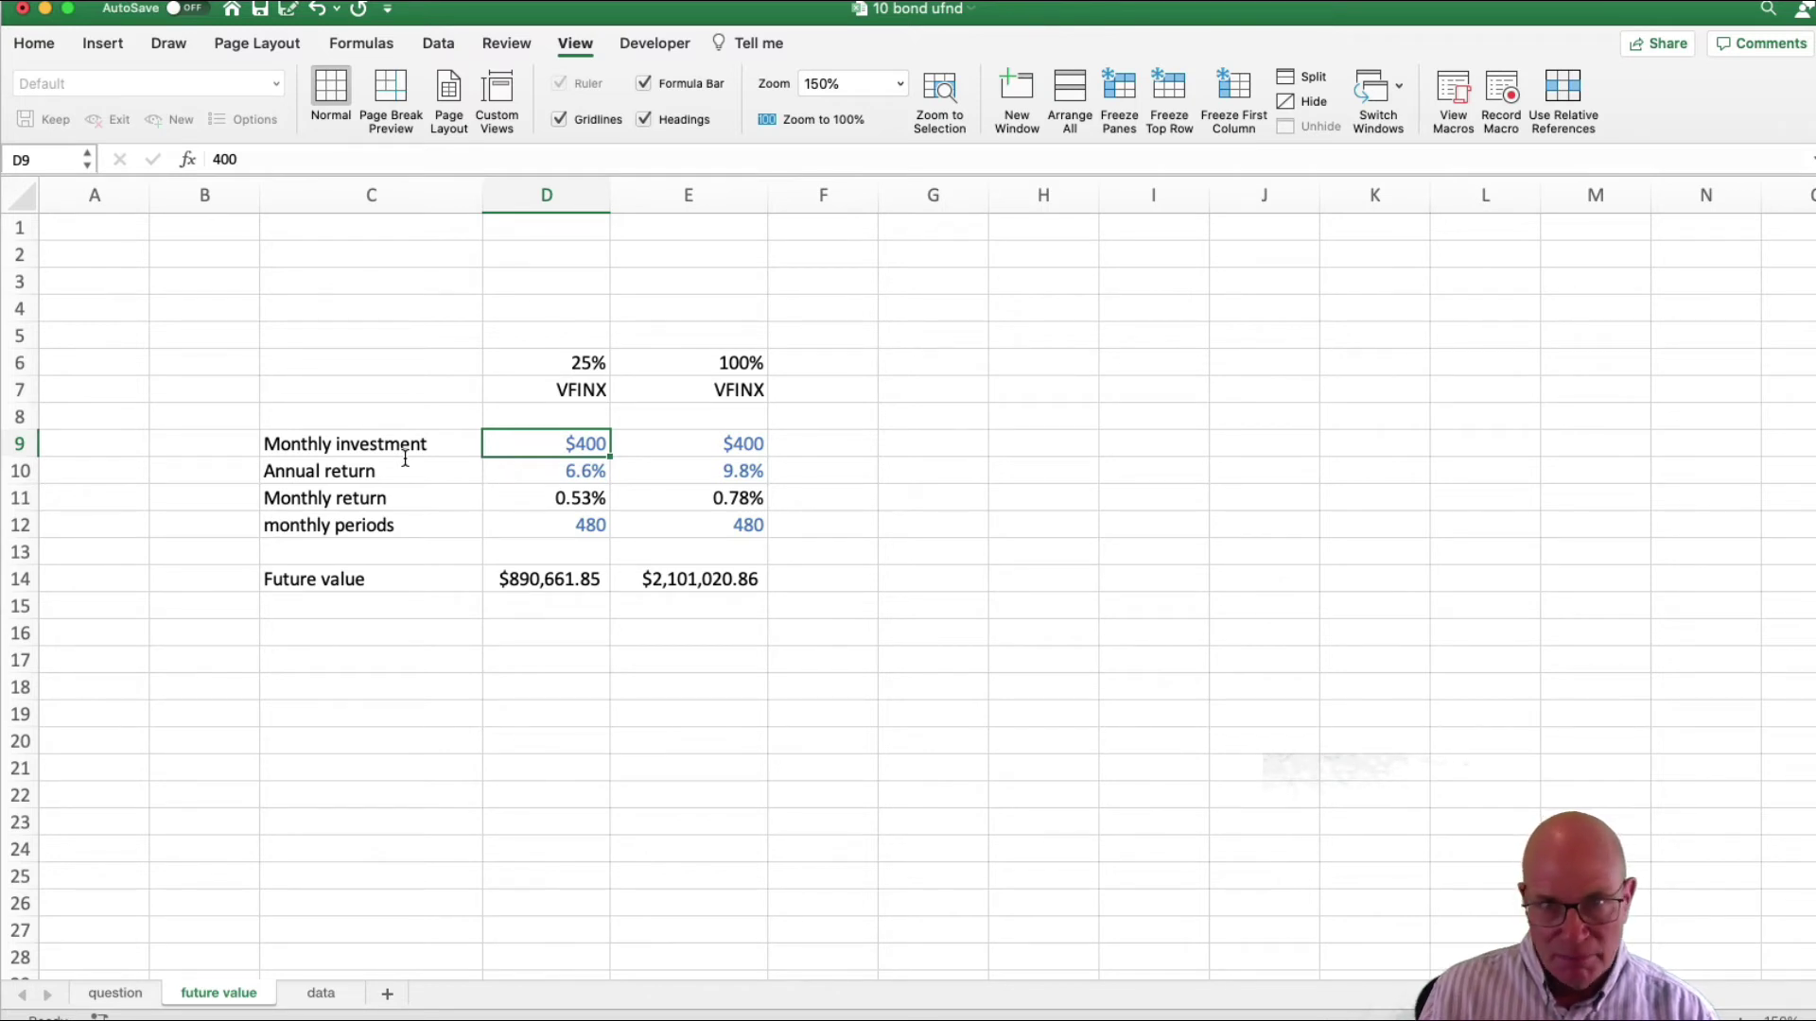
pyautogui.press('Down')
pyautogui.press('Down')
pyautogui.press('Down')
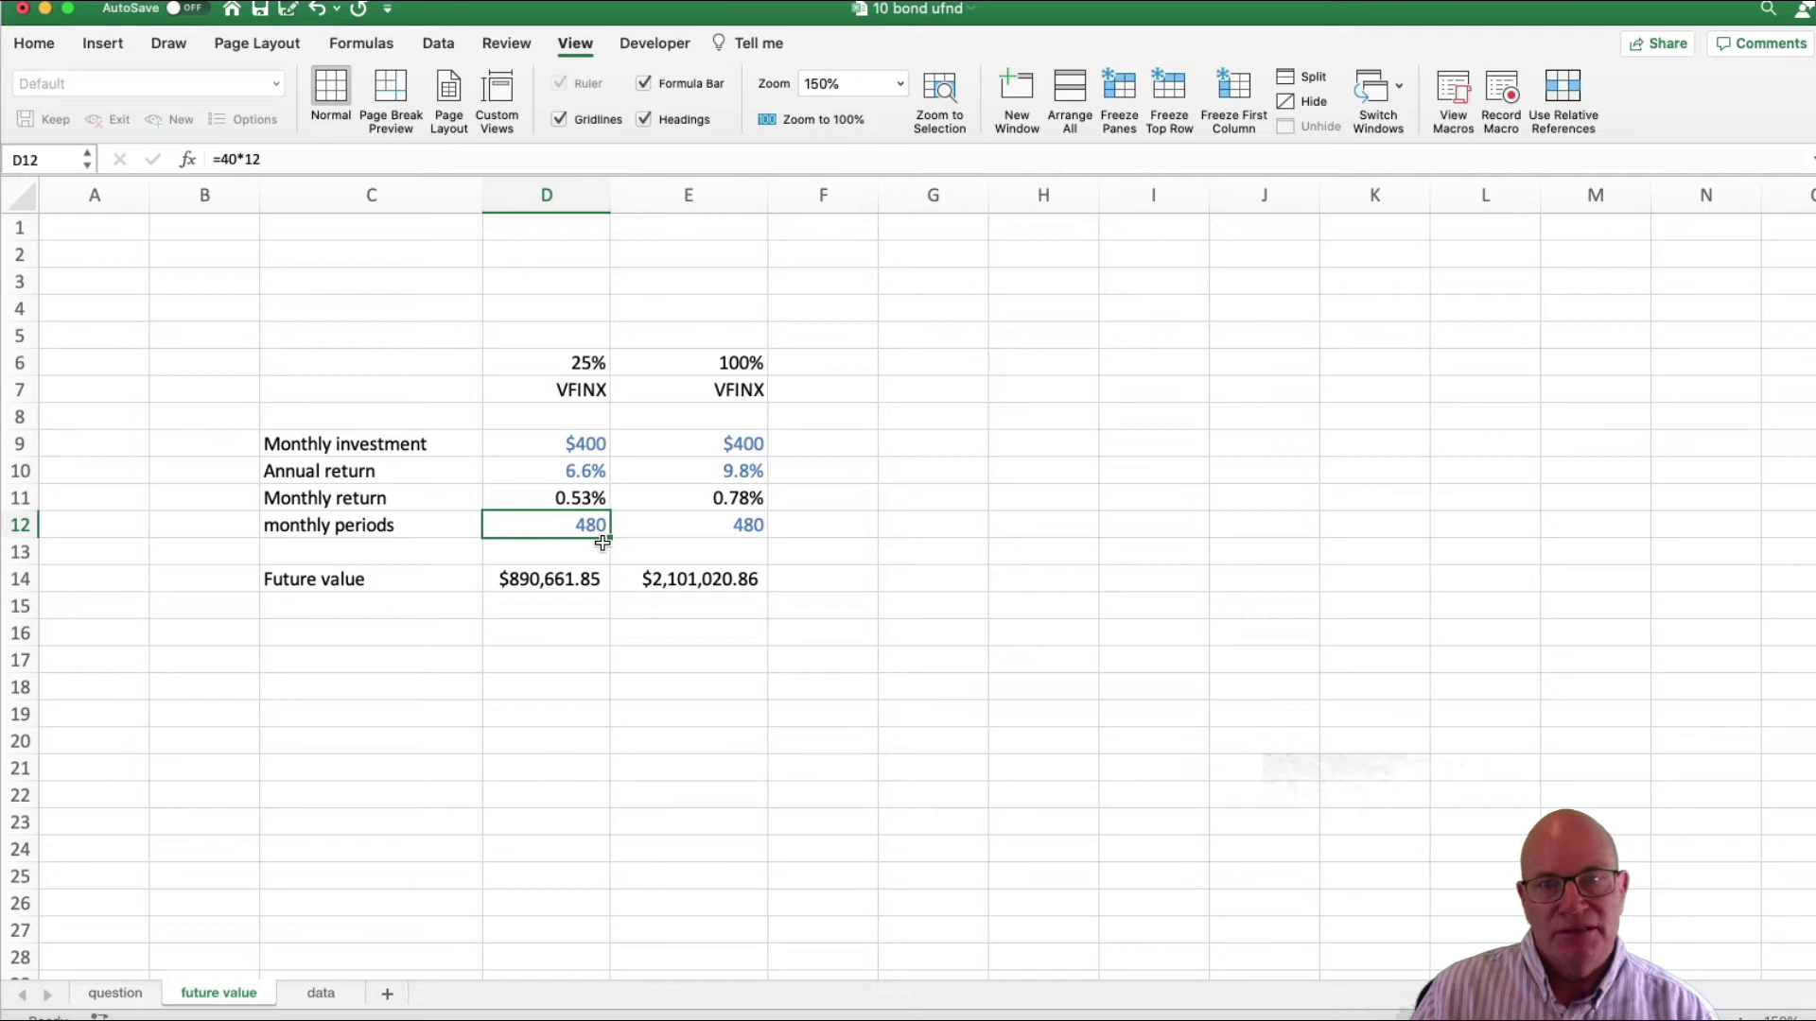
# - Check the 25% VFINX weight and annual return, and inspect which cells the future value formula in D14 references
pyautogui.click(575, 365)
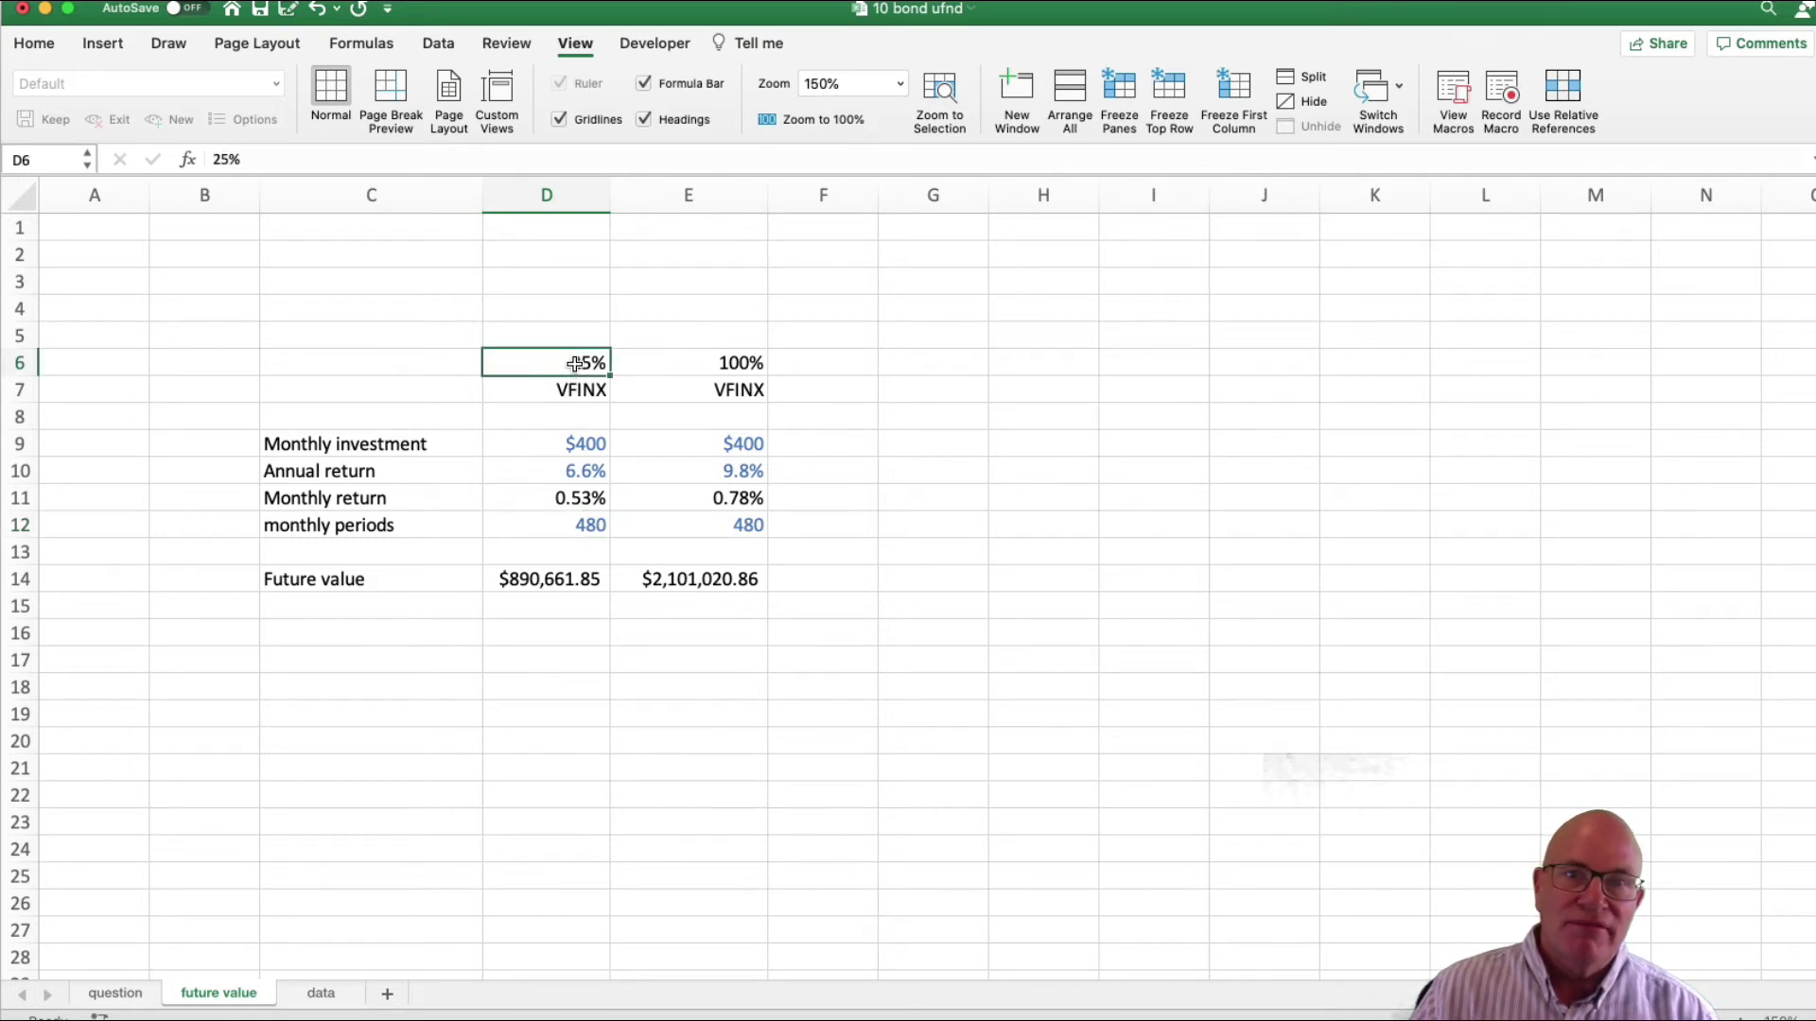
pyautogui.click(586, 475)
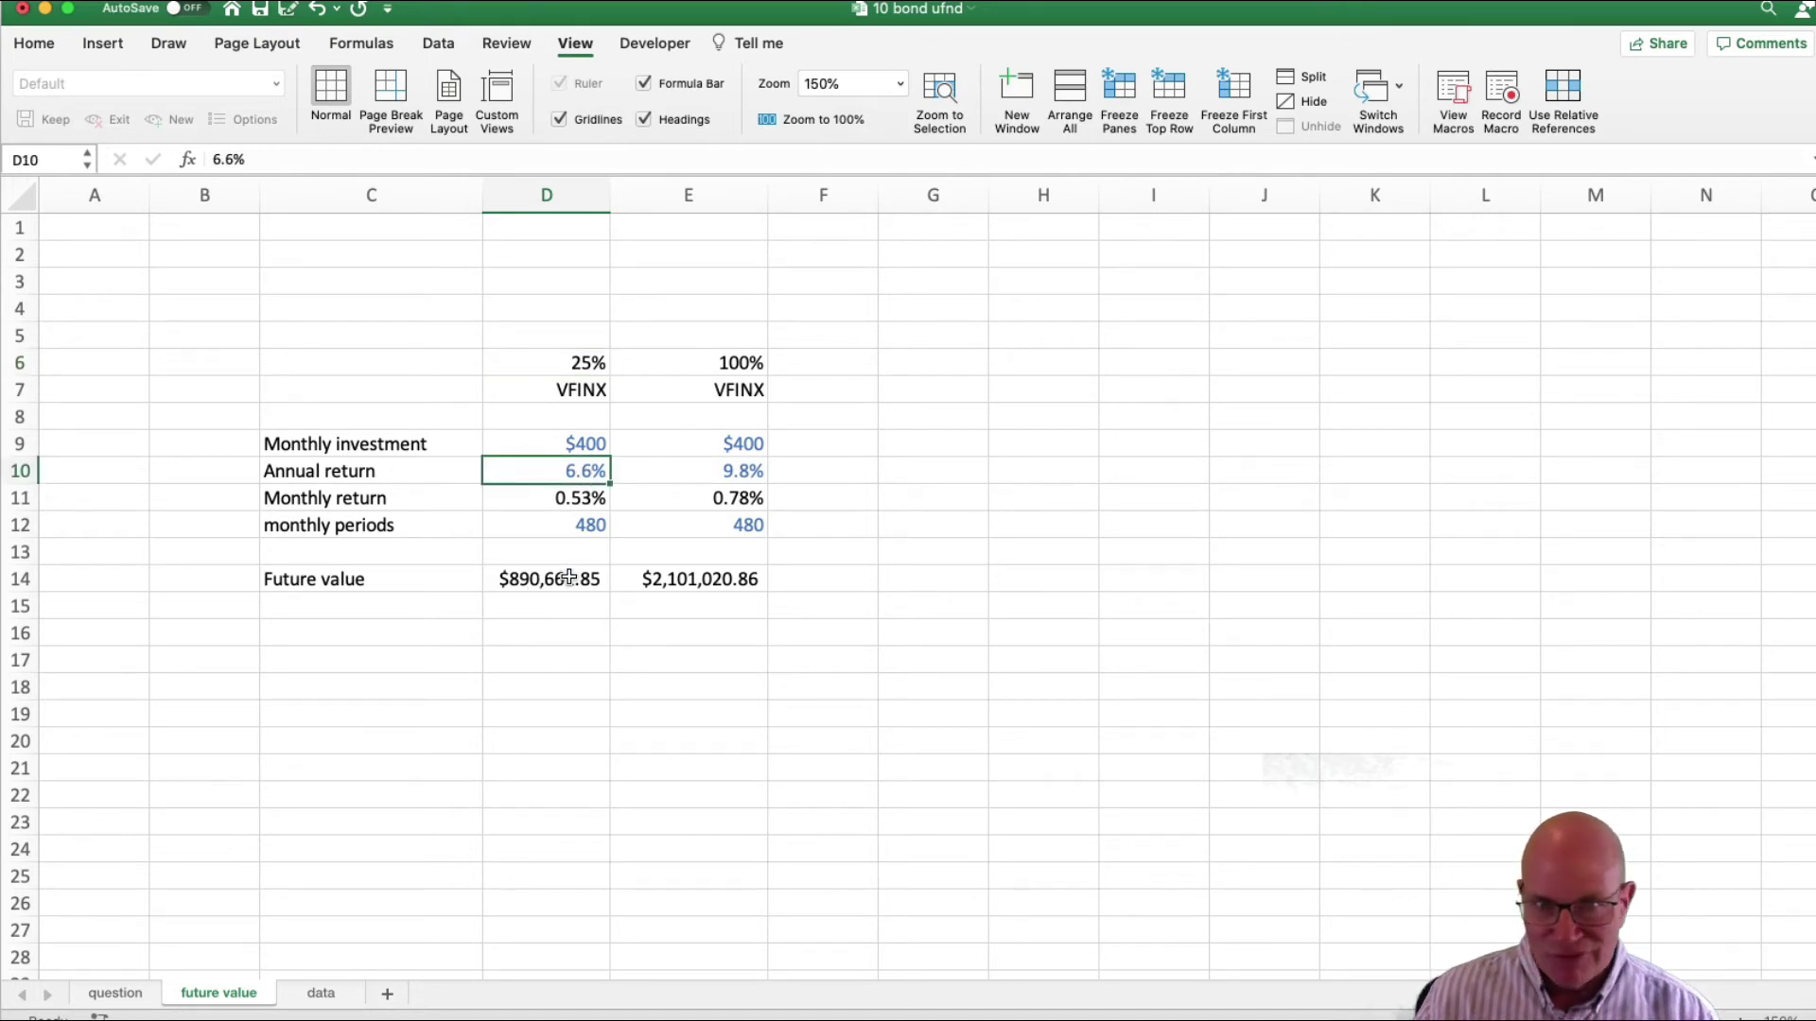
pyautogui.click(568, 578)
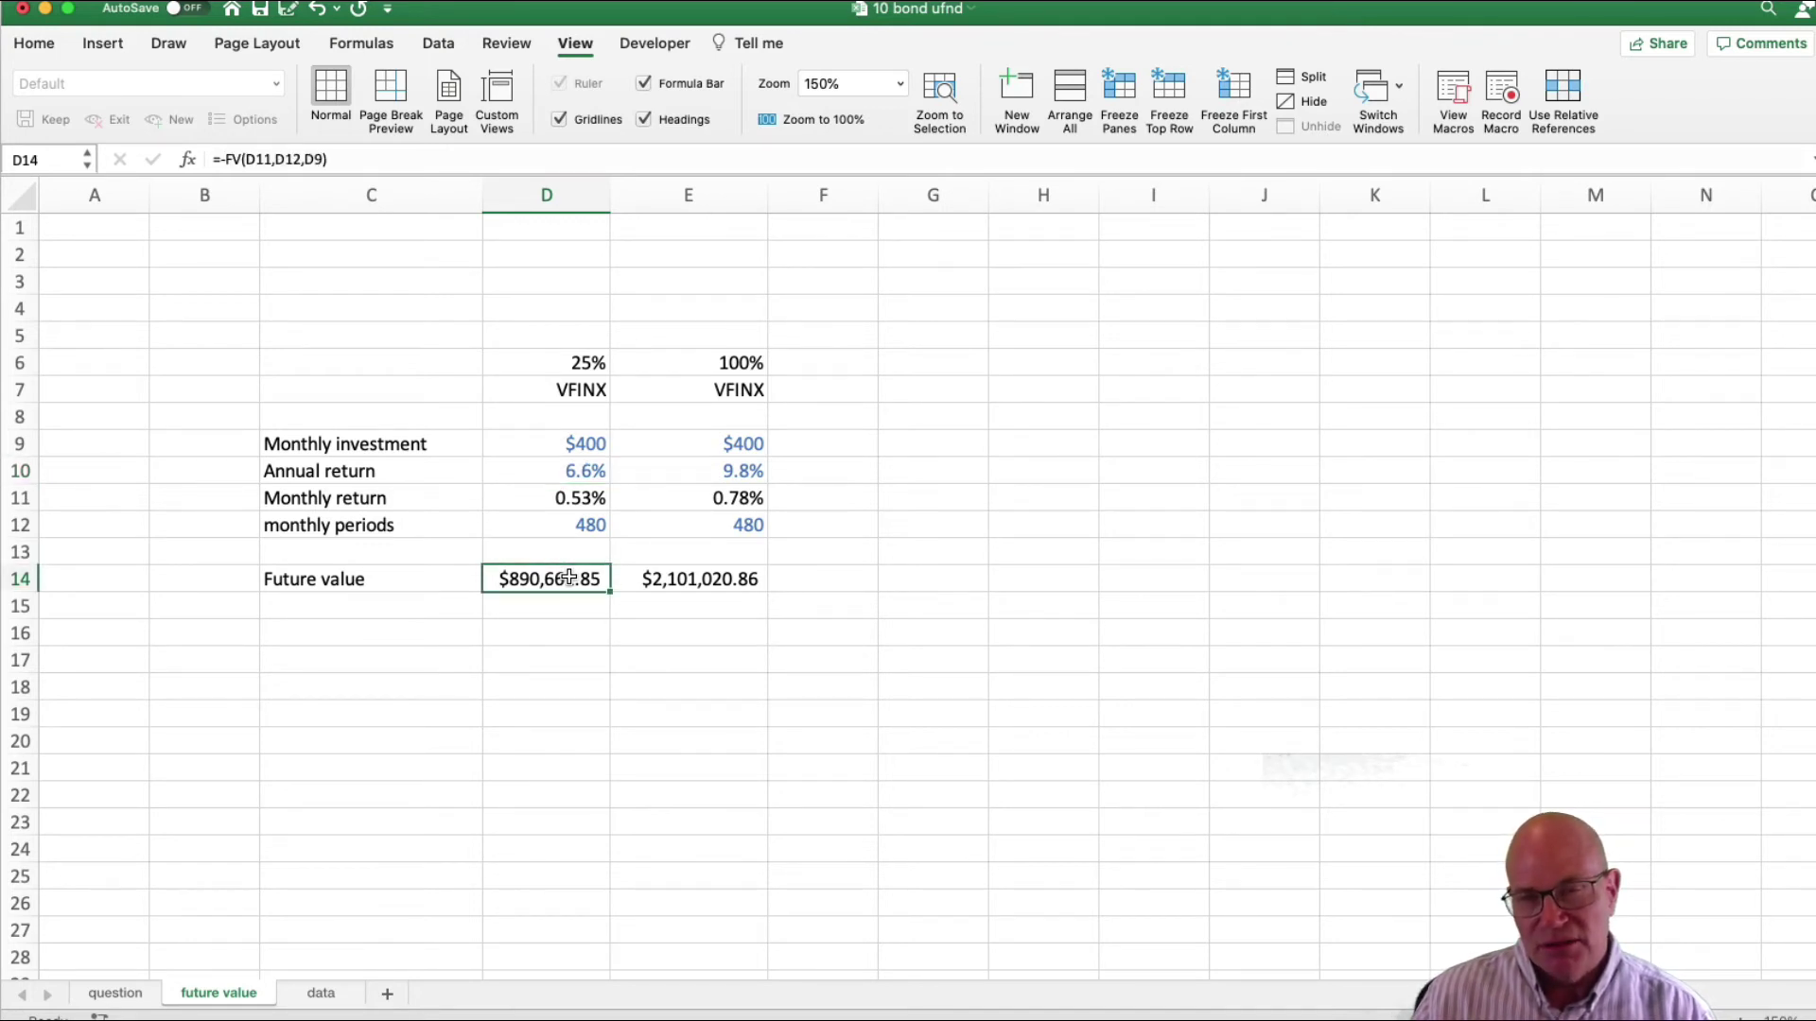
pyautogui.click(408, 159)
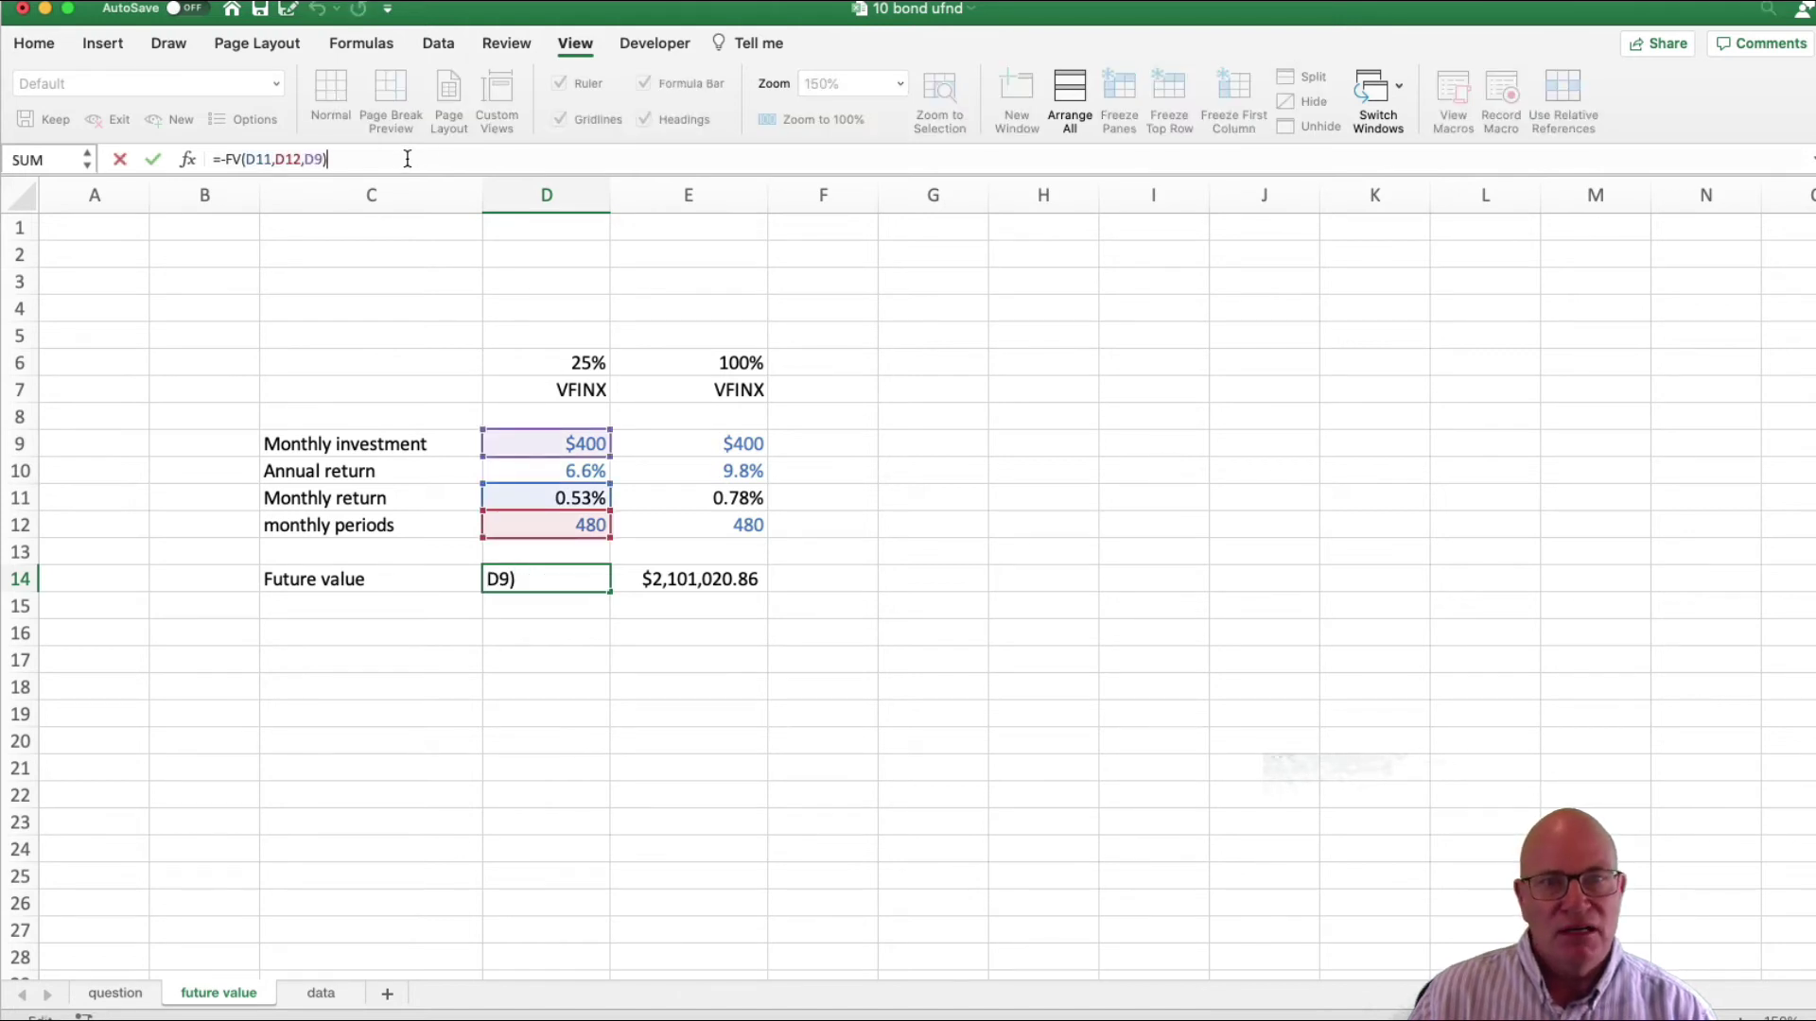
pyautogui.press('Return')
# - Go over the 25% column's investment, return, periods and future value, and compare them with the 100% column's annual return and future value
pyautogui.click(554, 441)
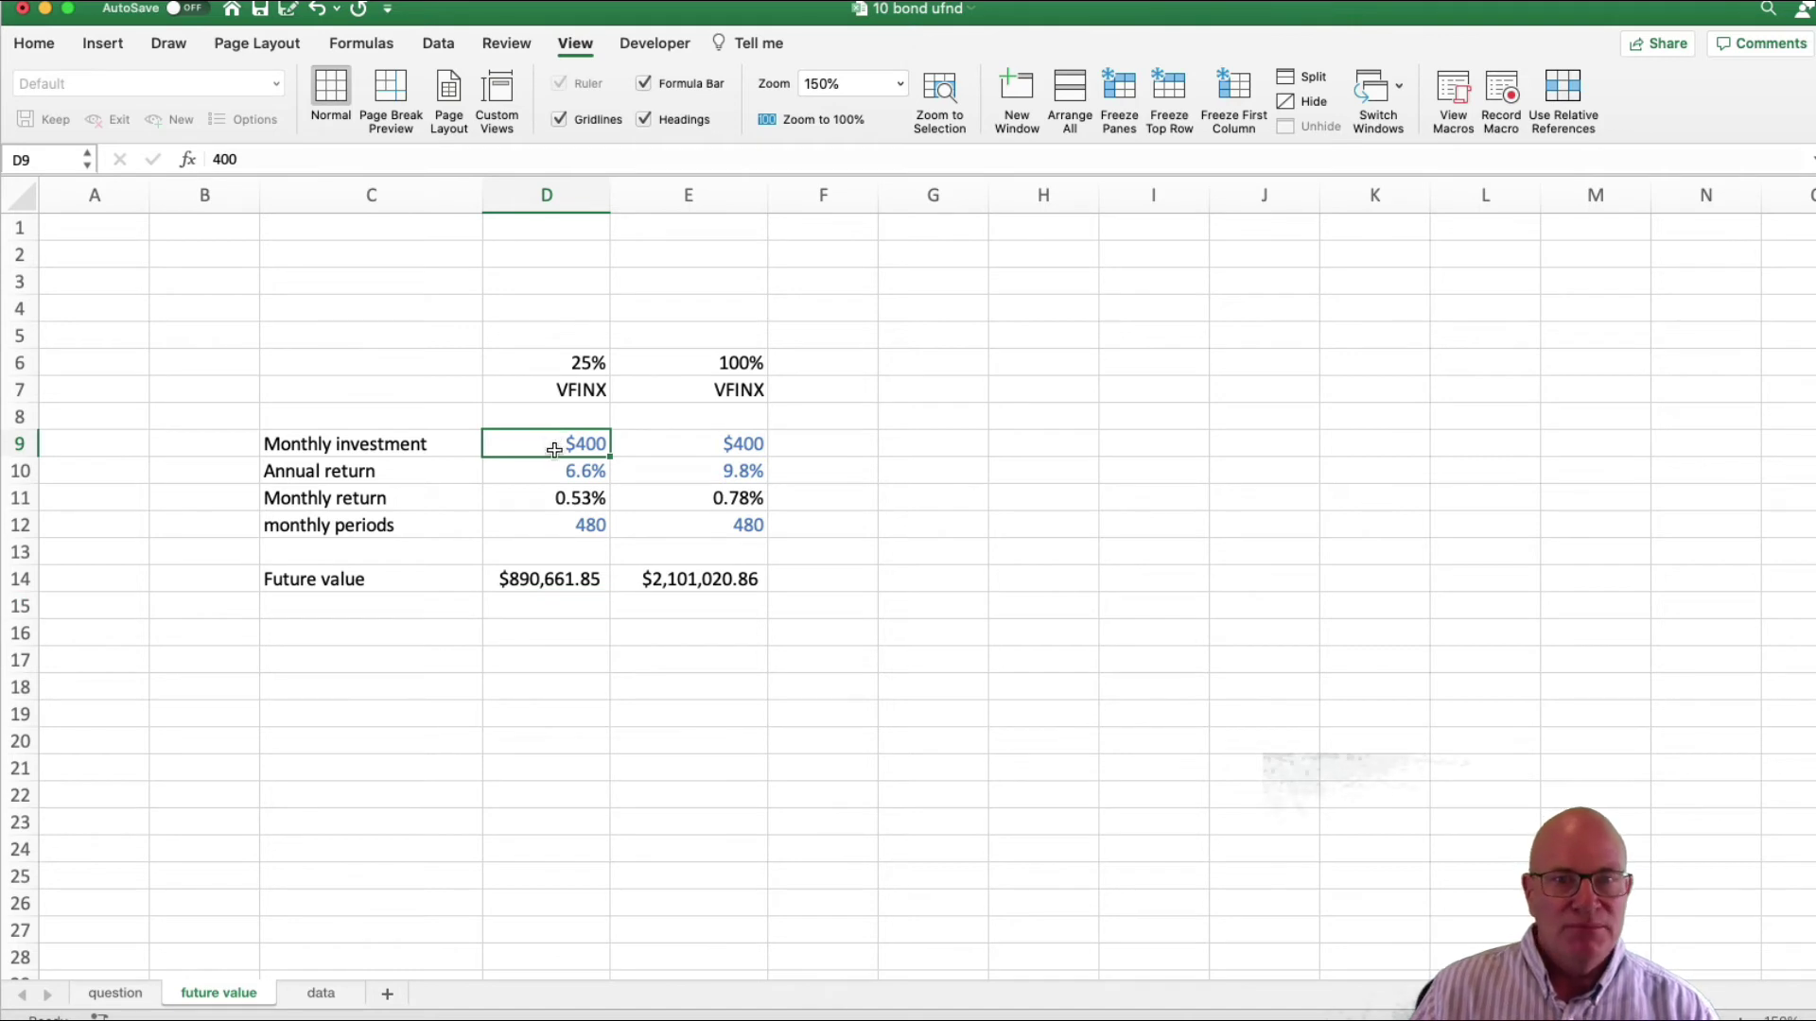
pyautogui.click(559, 473)
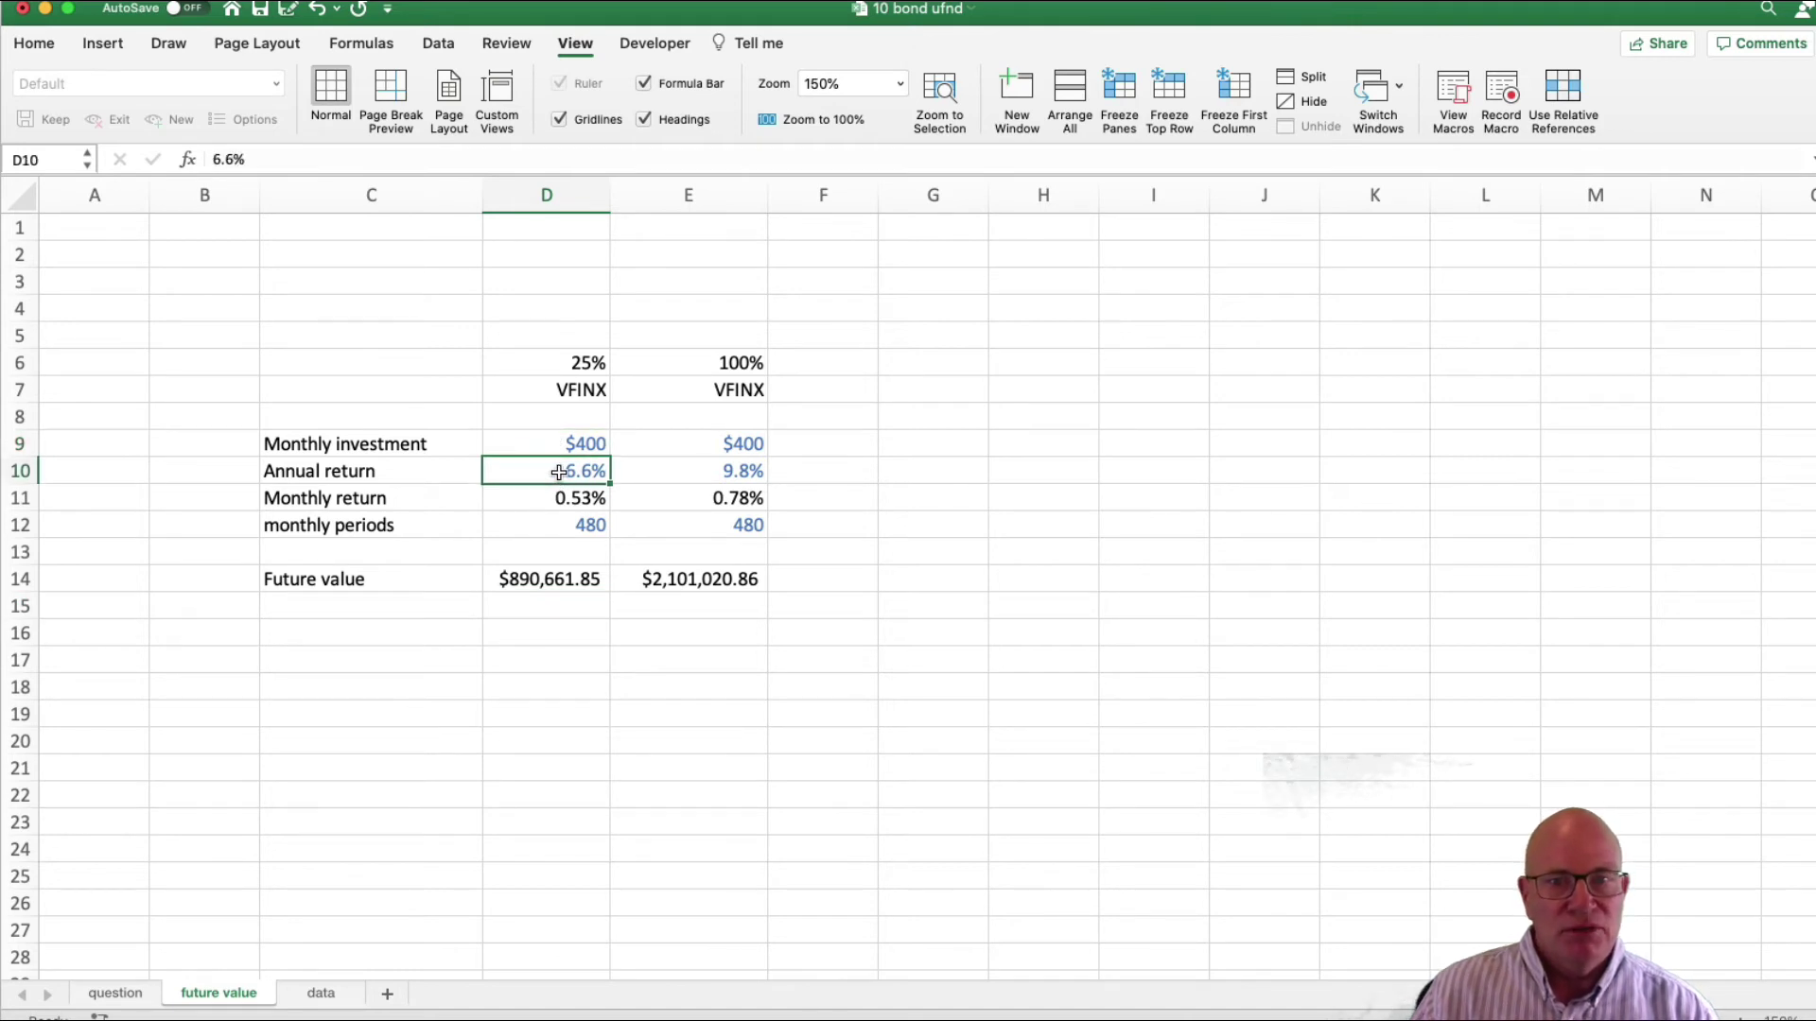
pyautogui.click(573, 521)
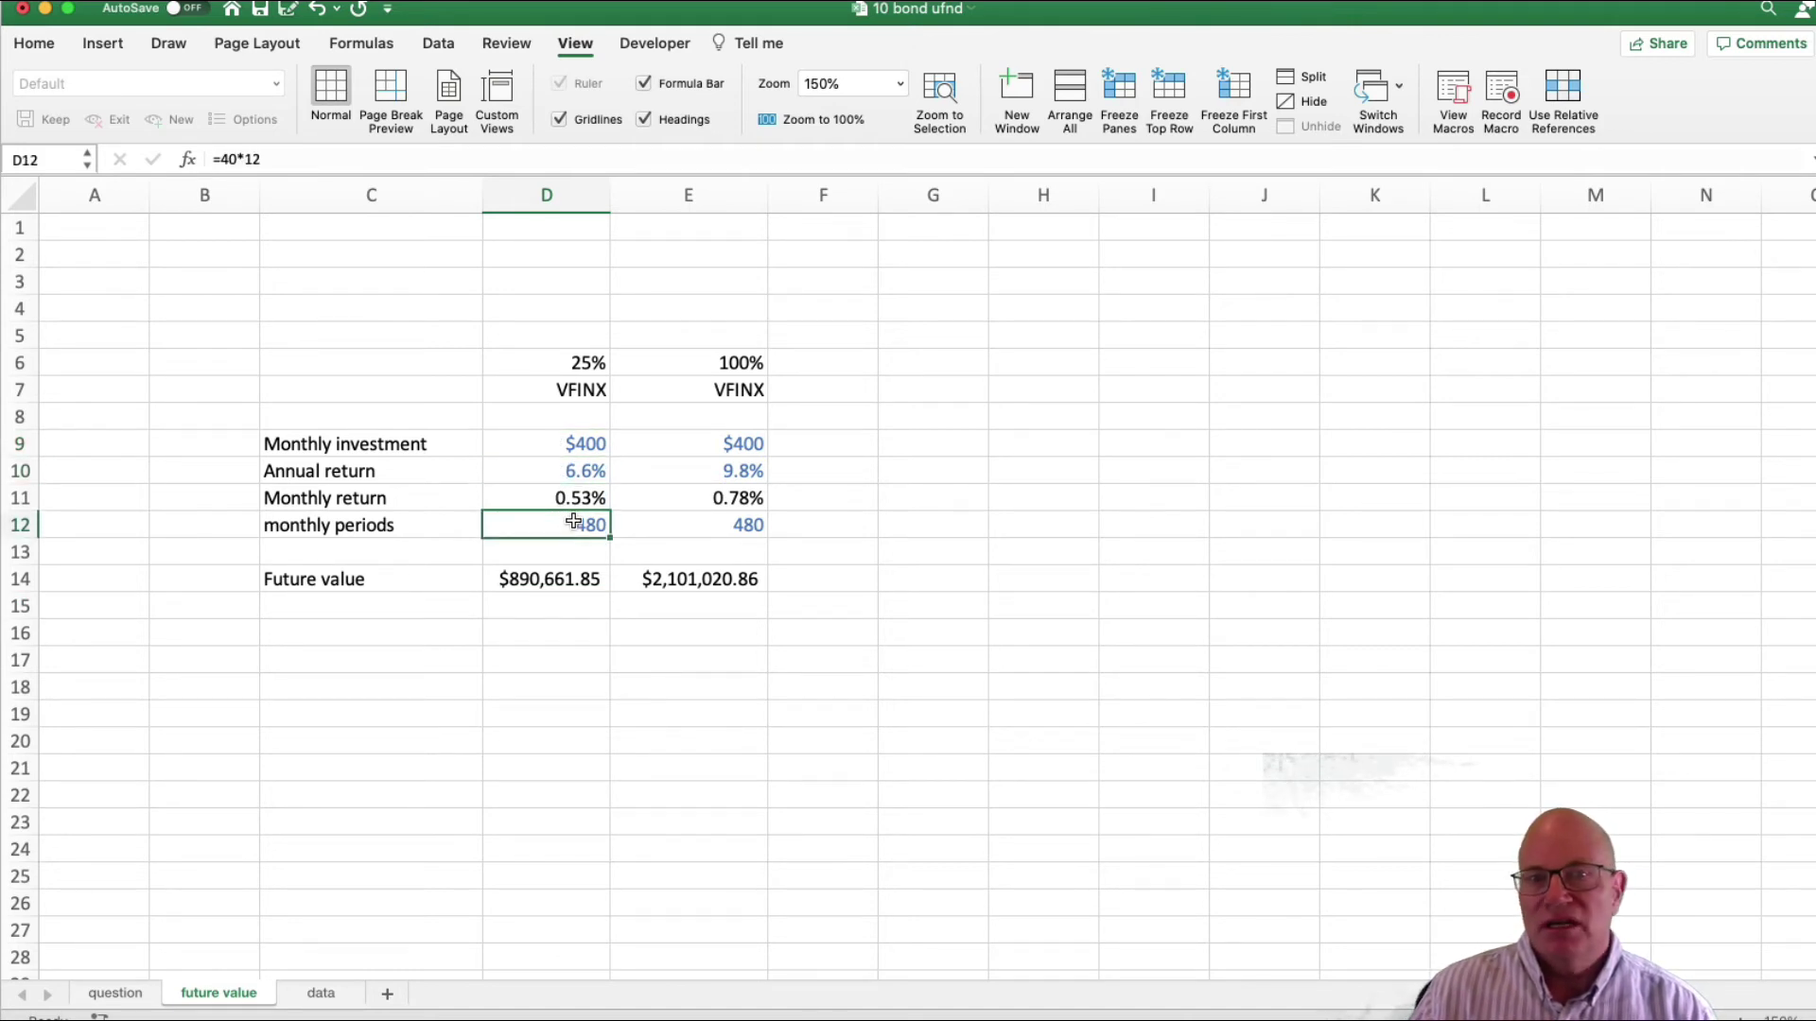
pyautogui.click(556, 586)
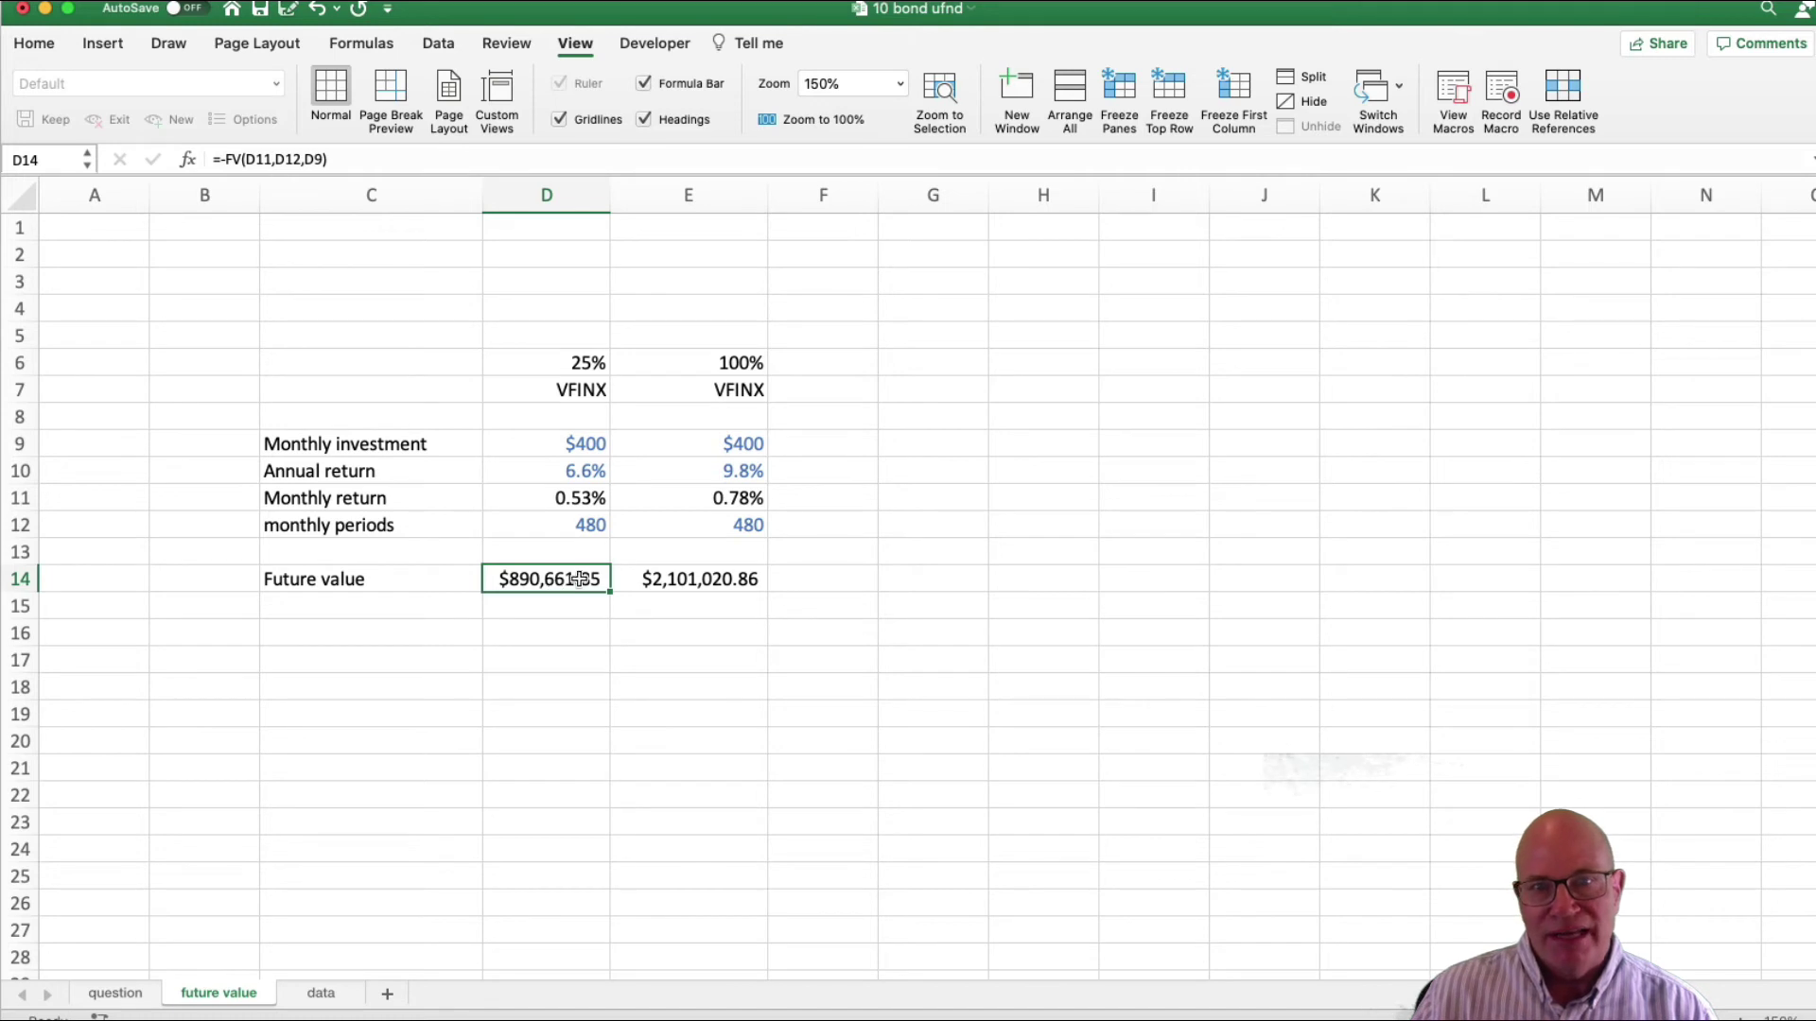
pyautogui.click(584, 478)
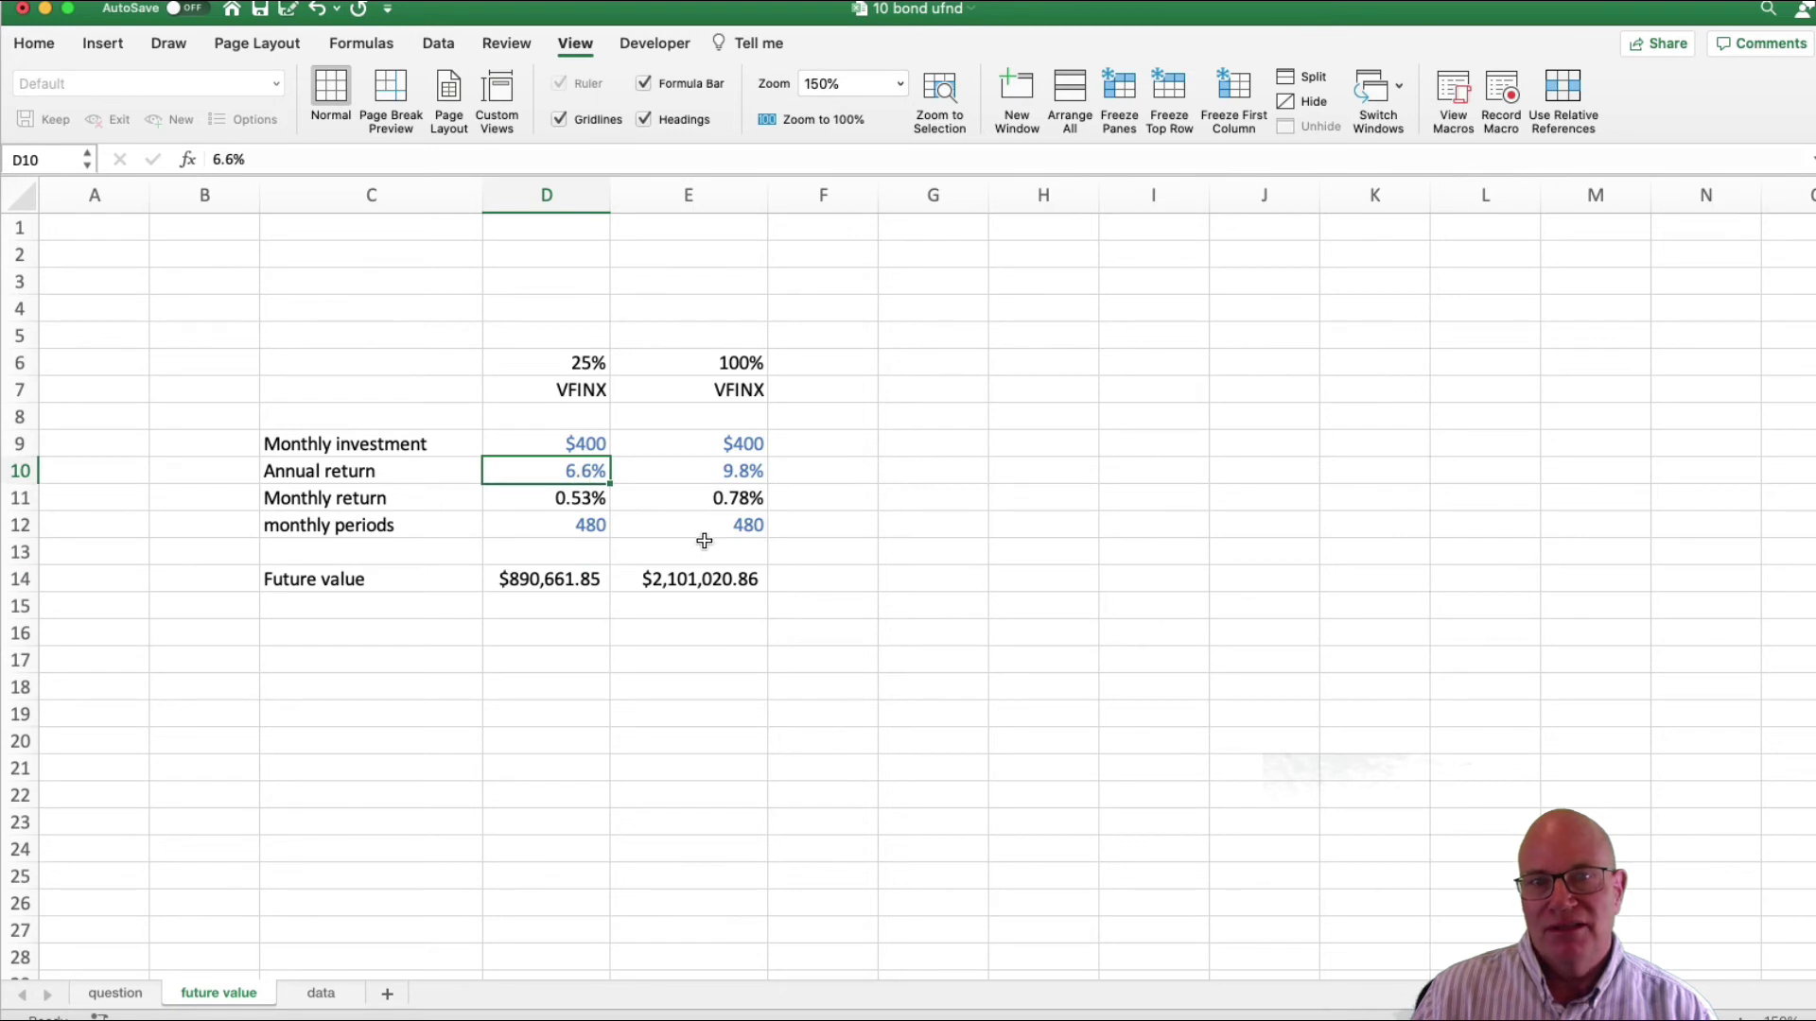
pyautogui.click(719, 464)
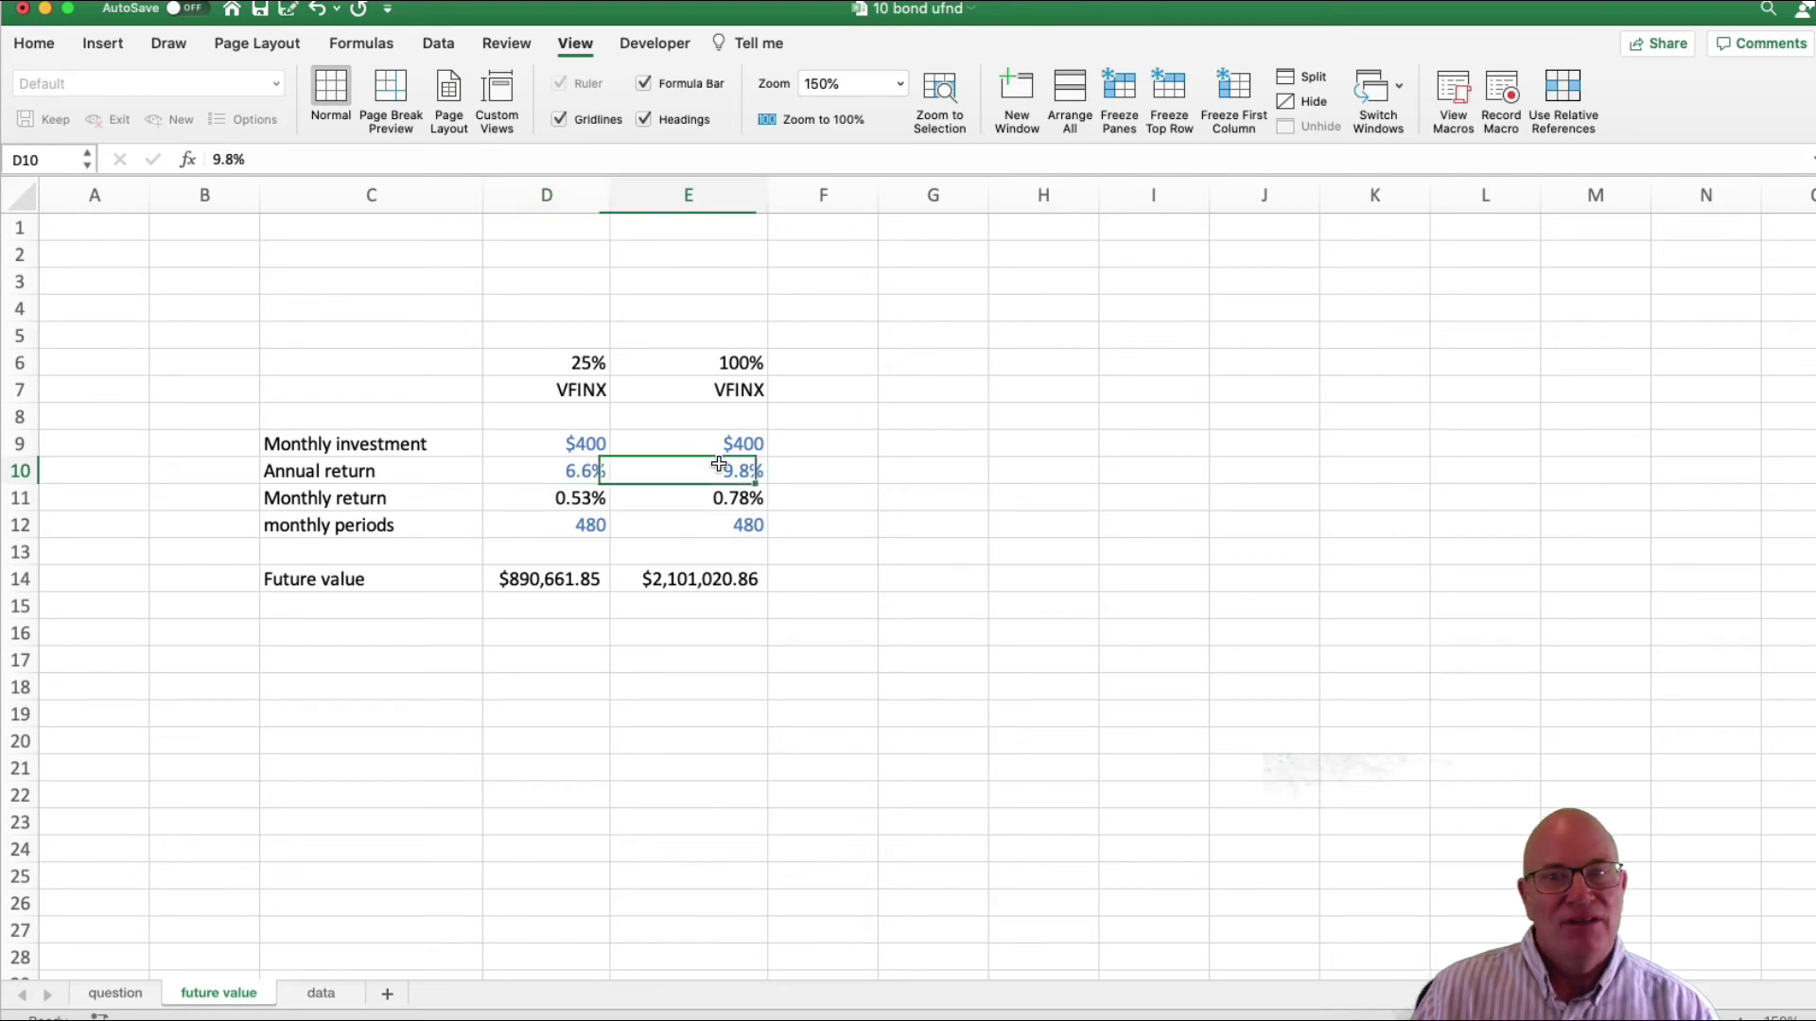
pyautogui.click(698, 570)
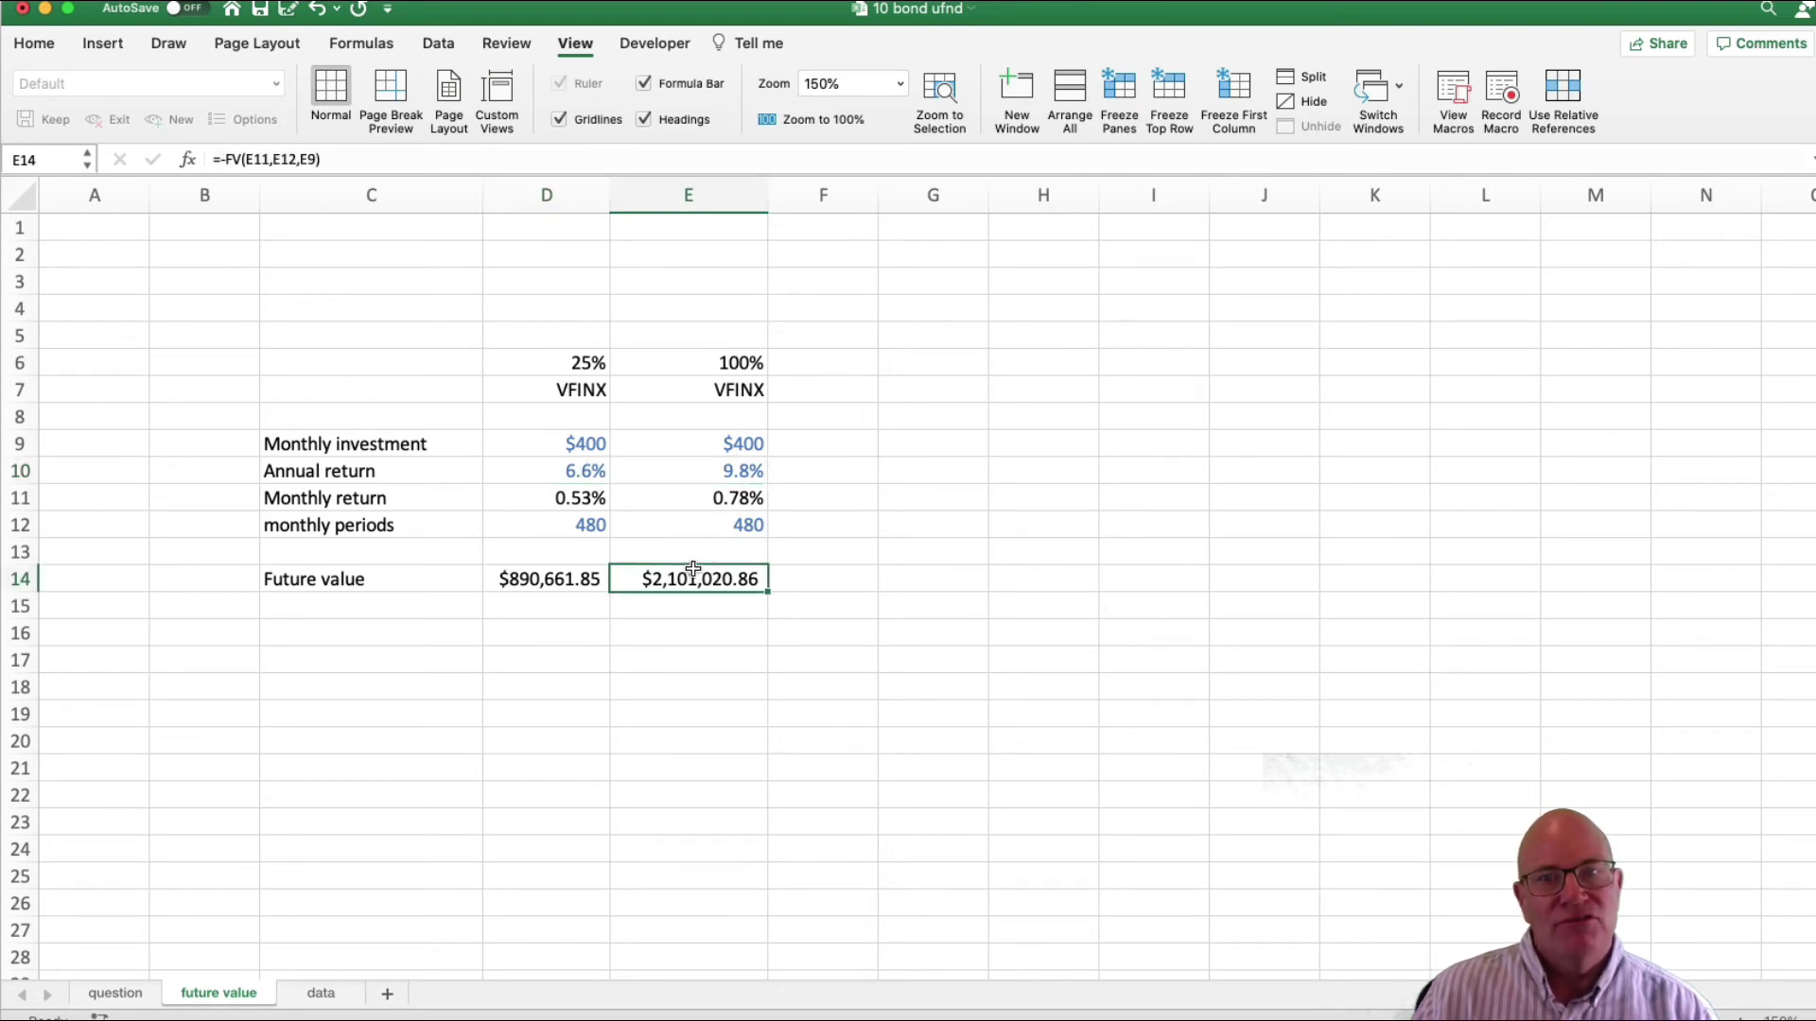
# - Calculate the difference between the two future values in F14 with =E14-D14
pyautogui.click(808, 566)
pyautogui.write('=')
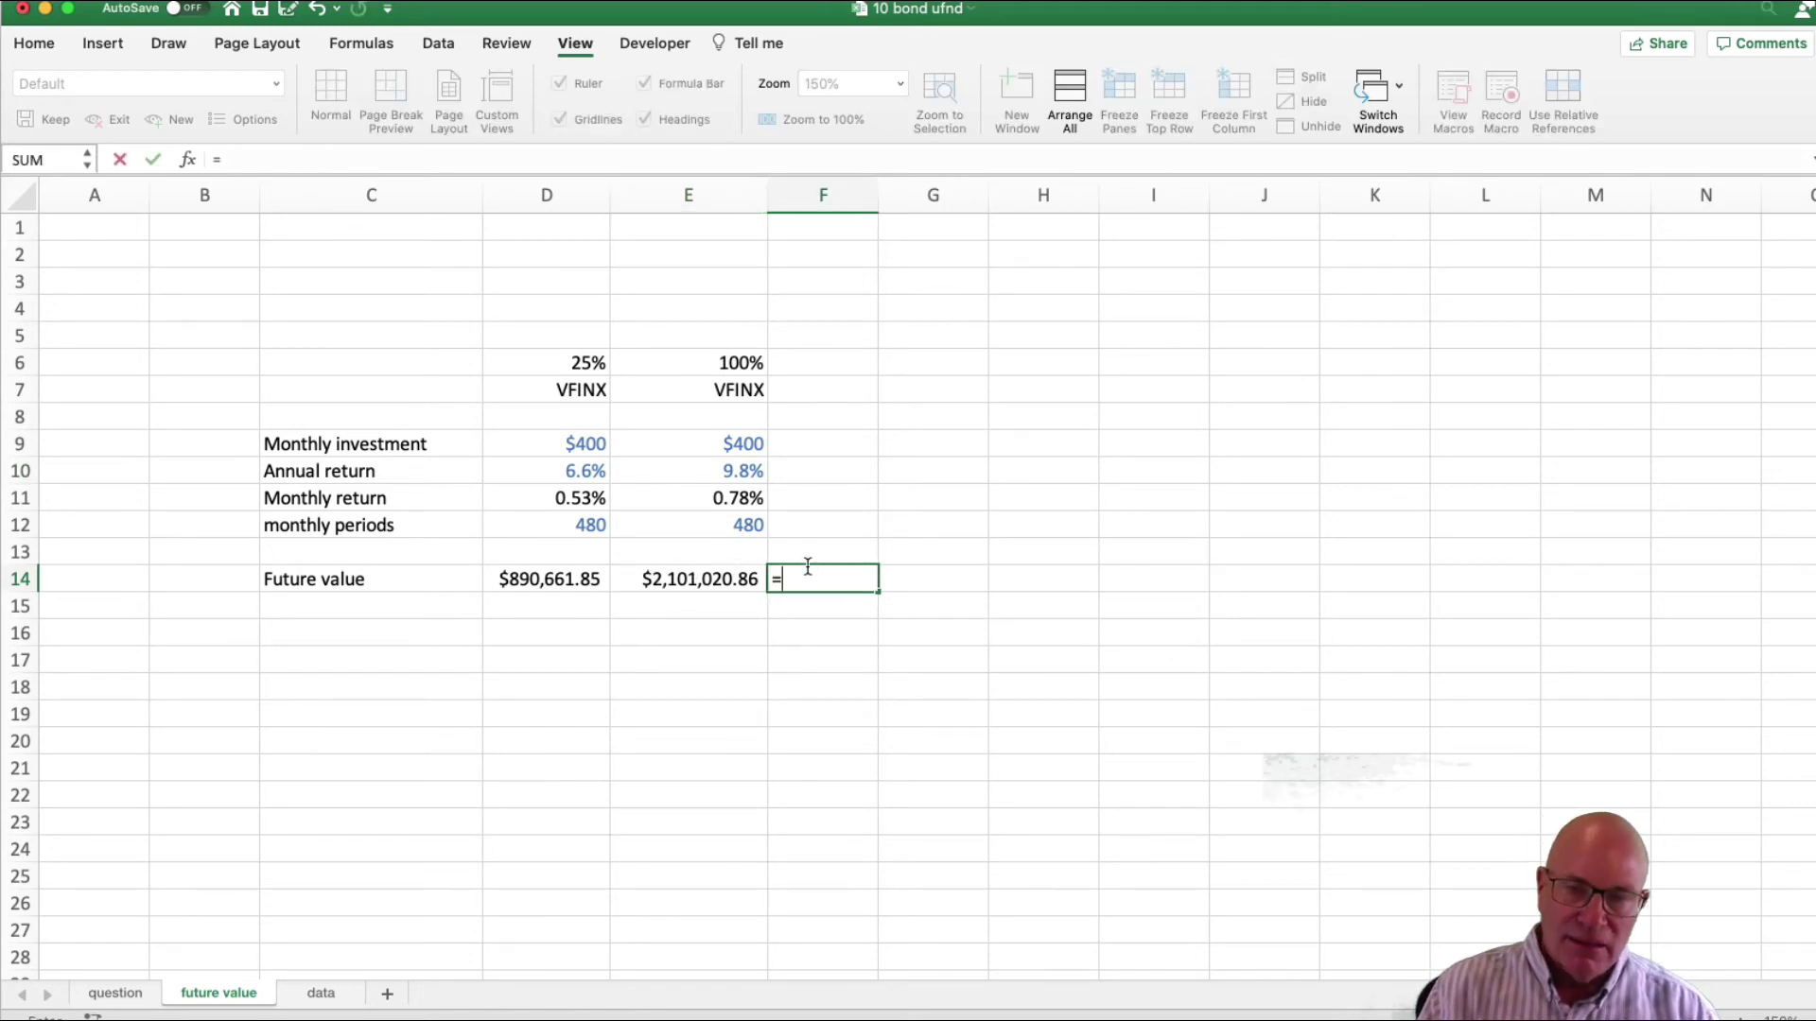
pyautogui.press('Left')
pyautogui.write('-')
pyautogui.press('Left')
pyautogui.press('Left')
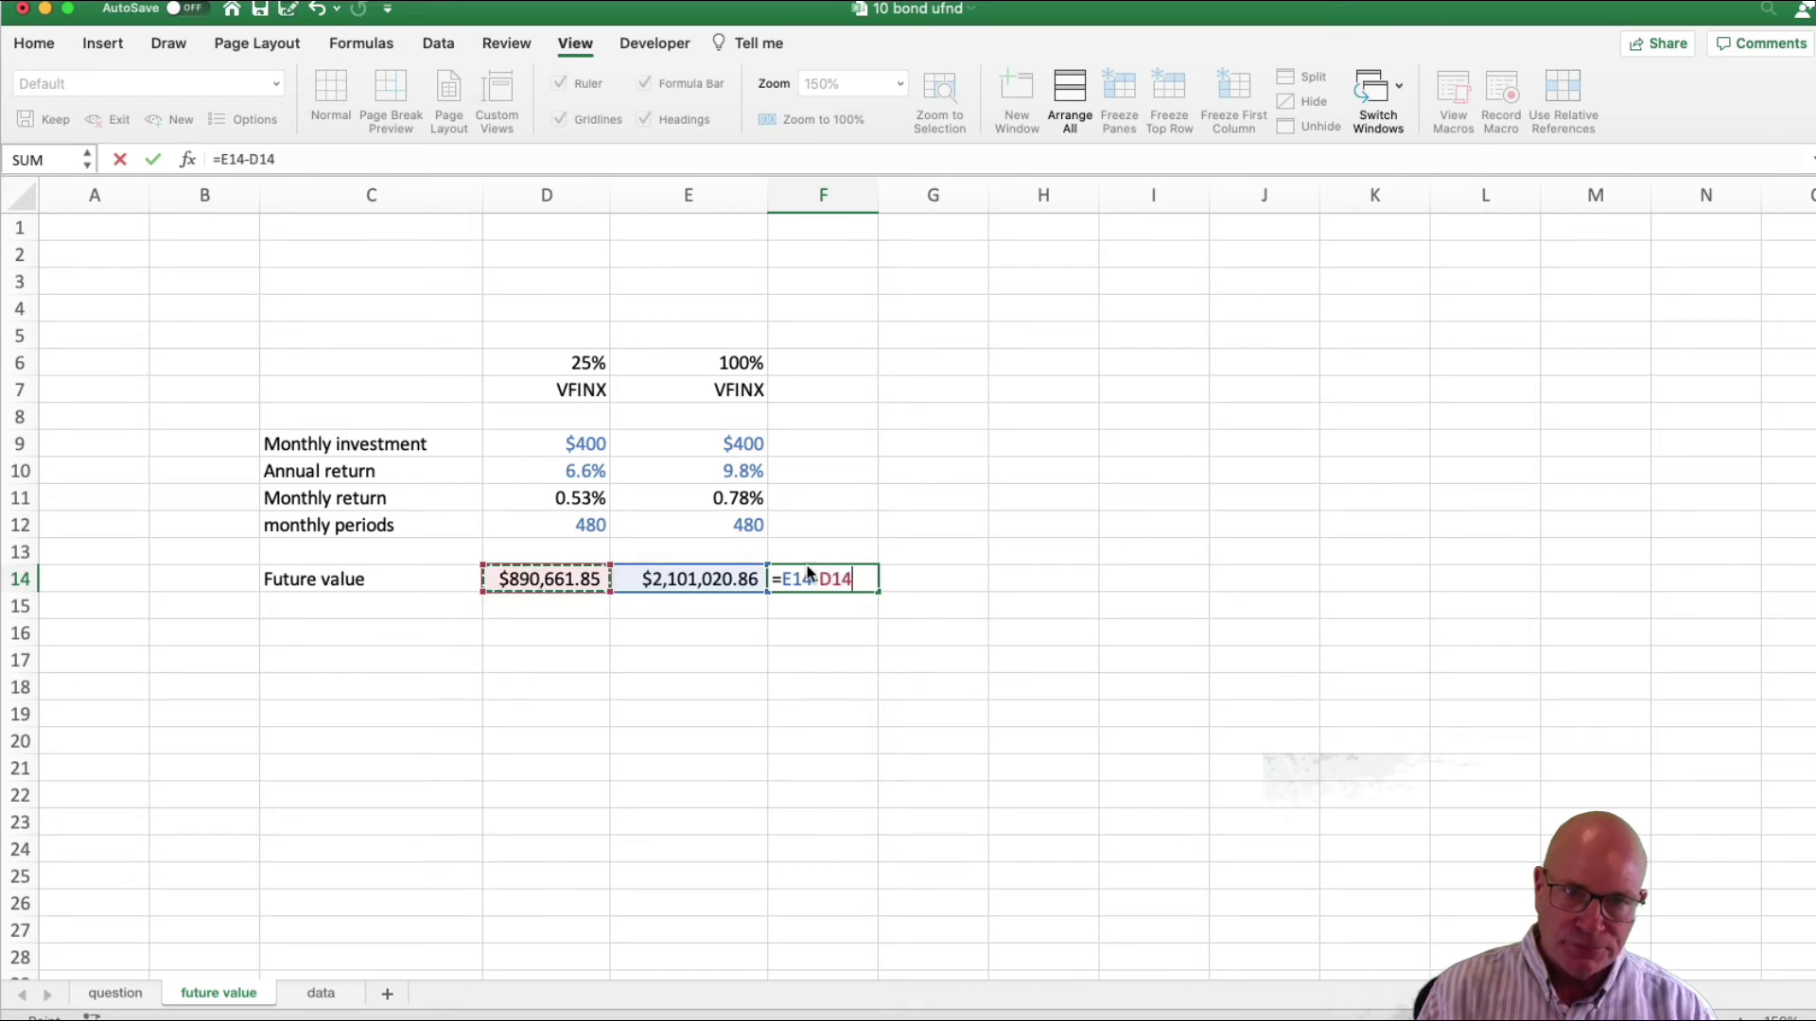
pyautogui.press('Return')
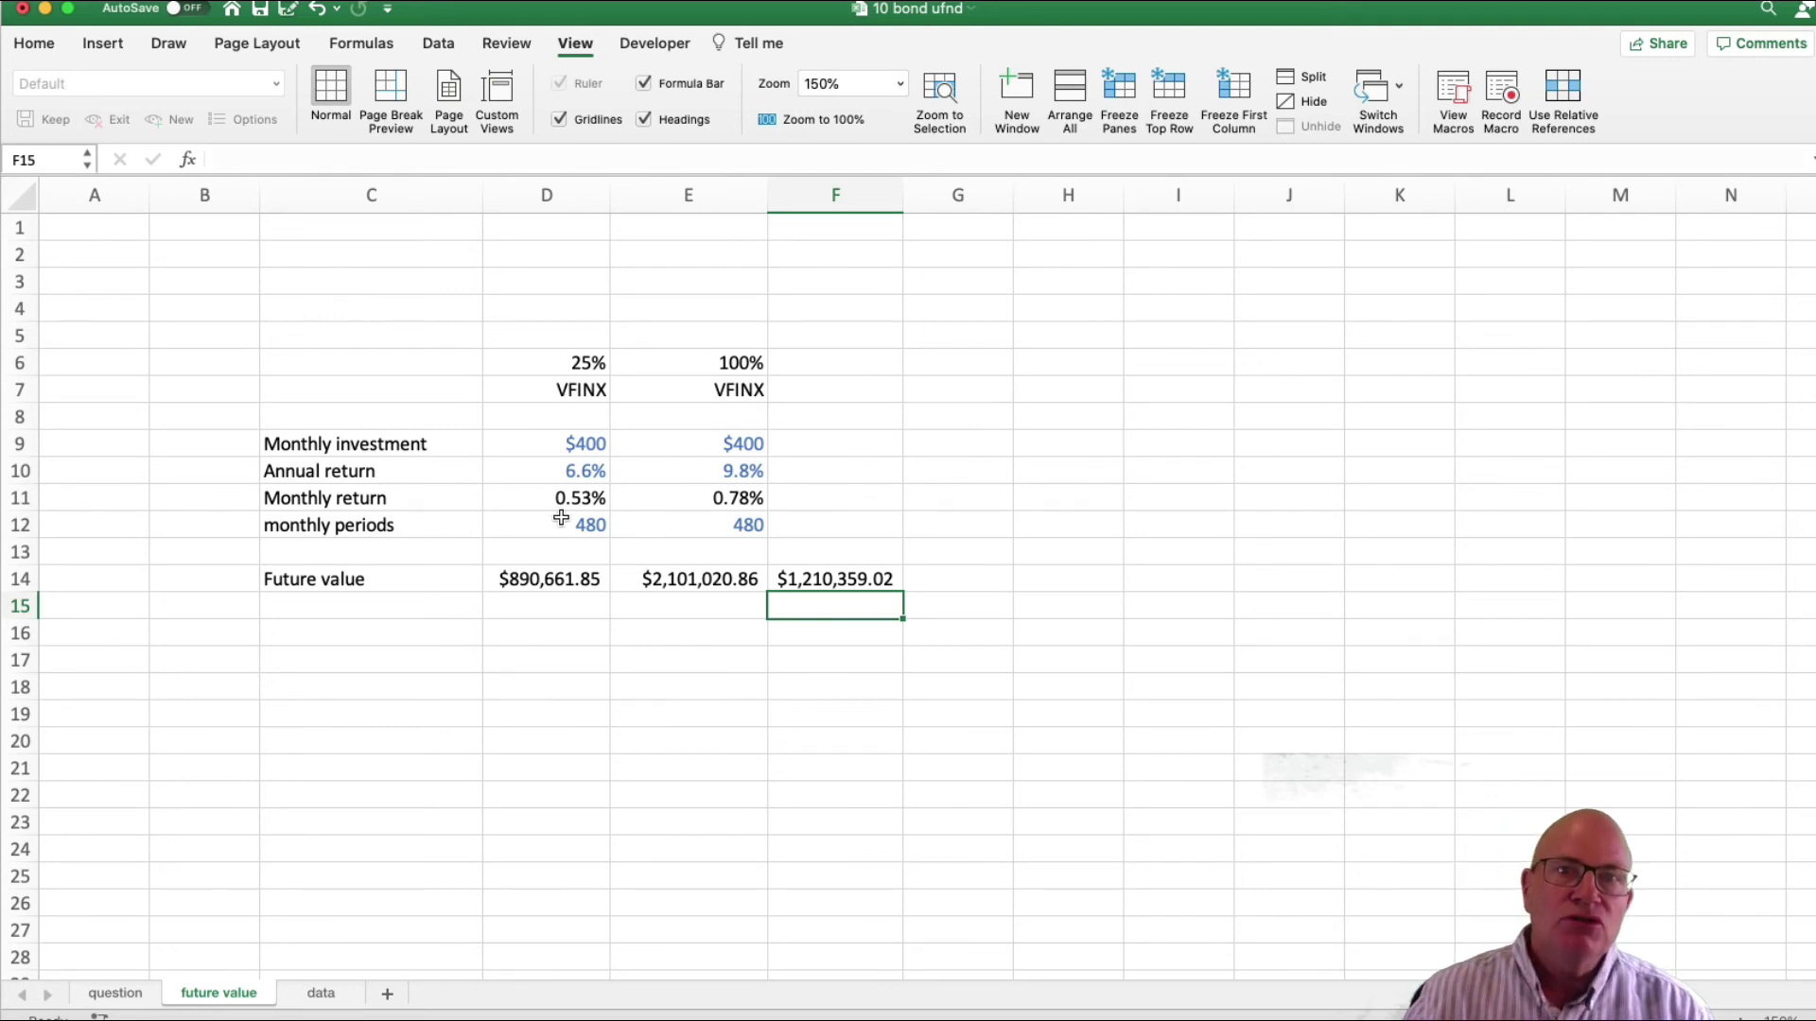
# - Change the VFINX weight heading in D6 to 75%
pyautogui.click(575, 357)
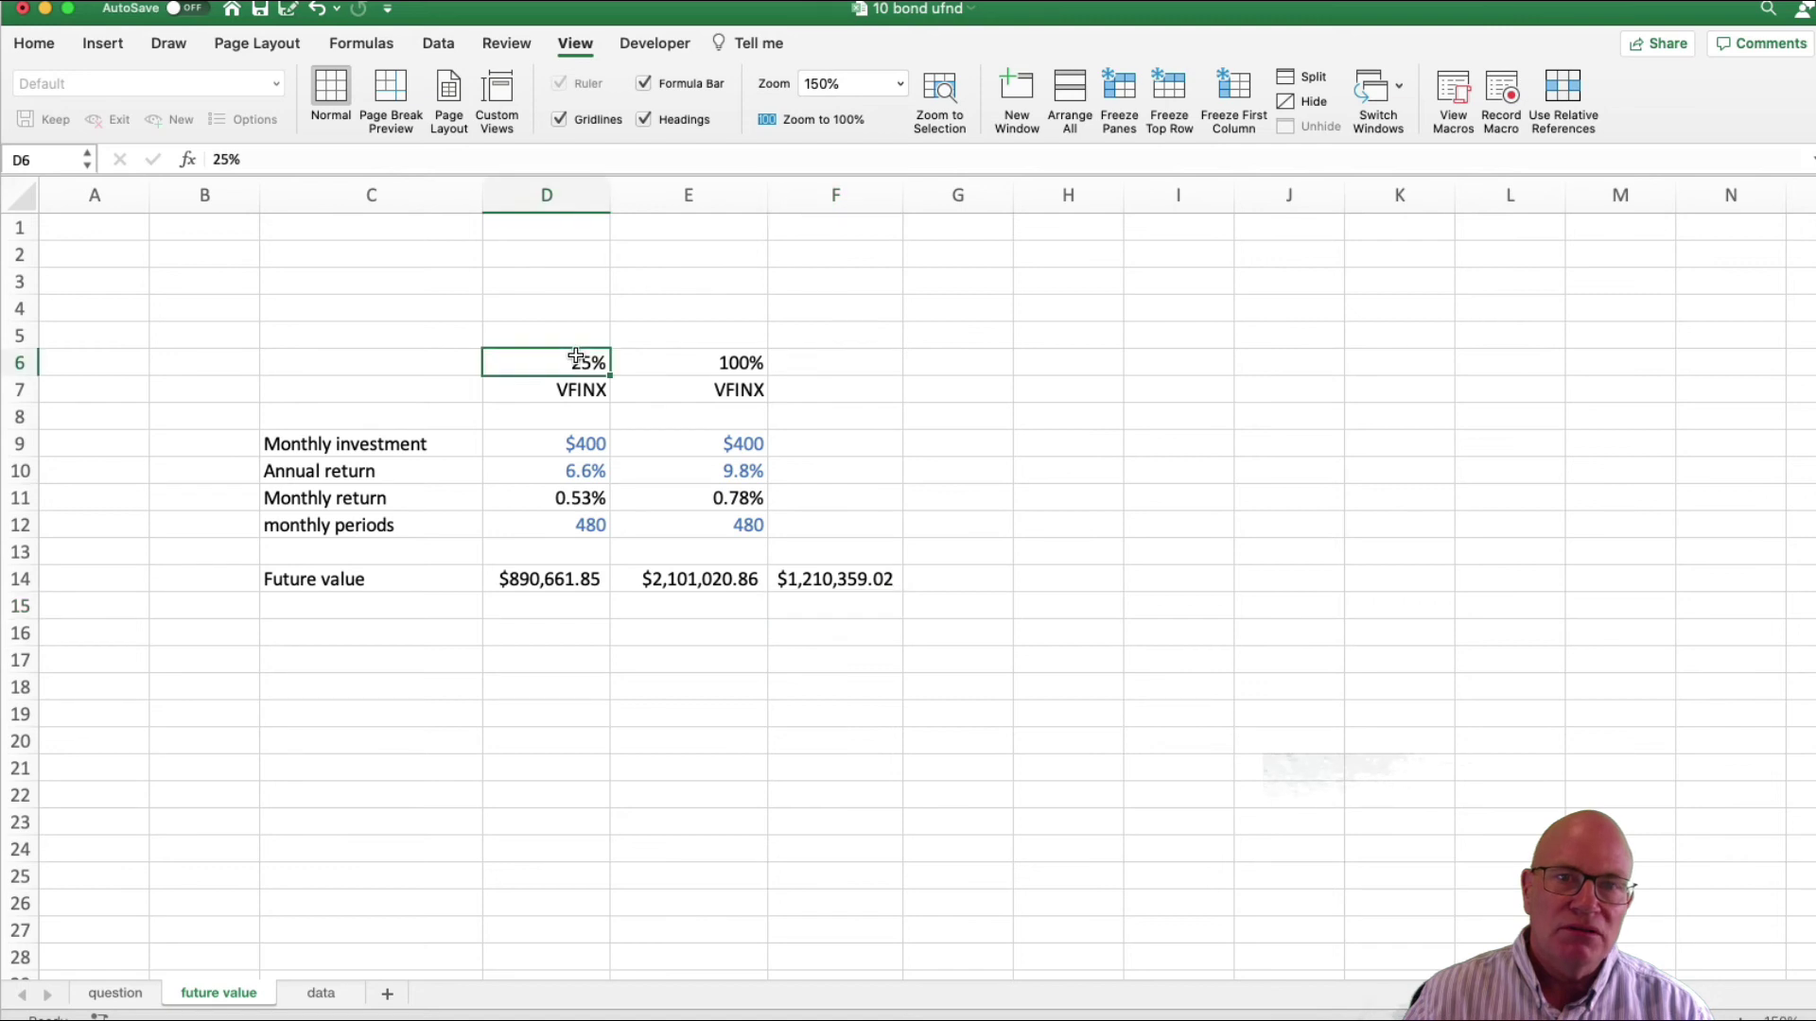
pyautogui.write('75%')
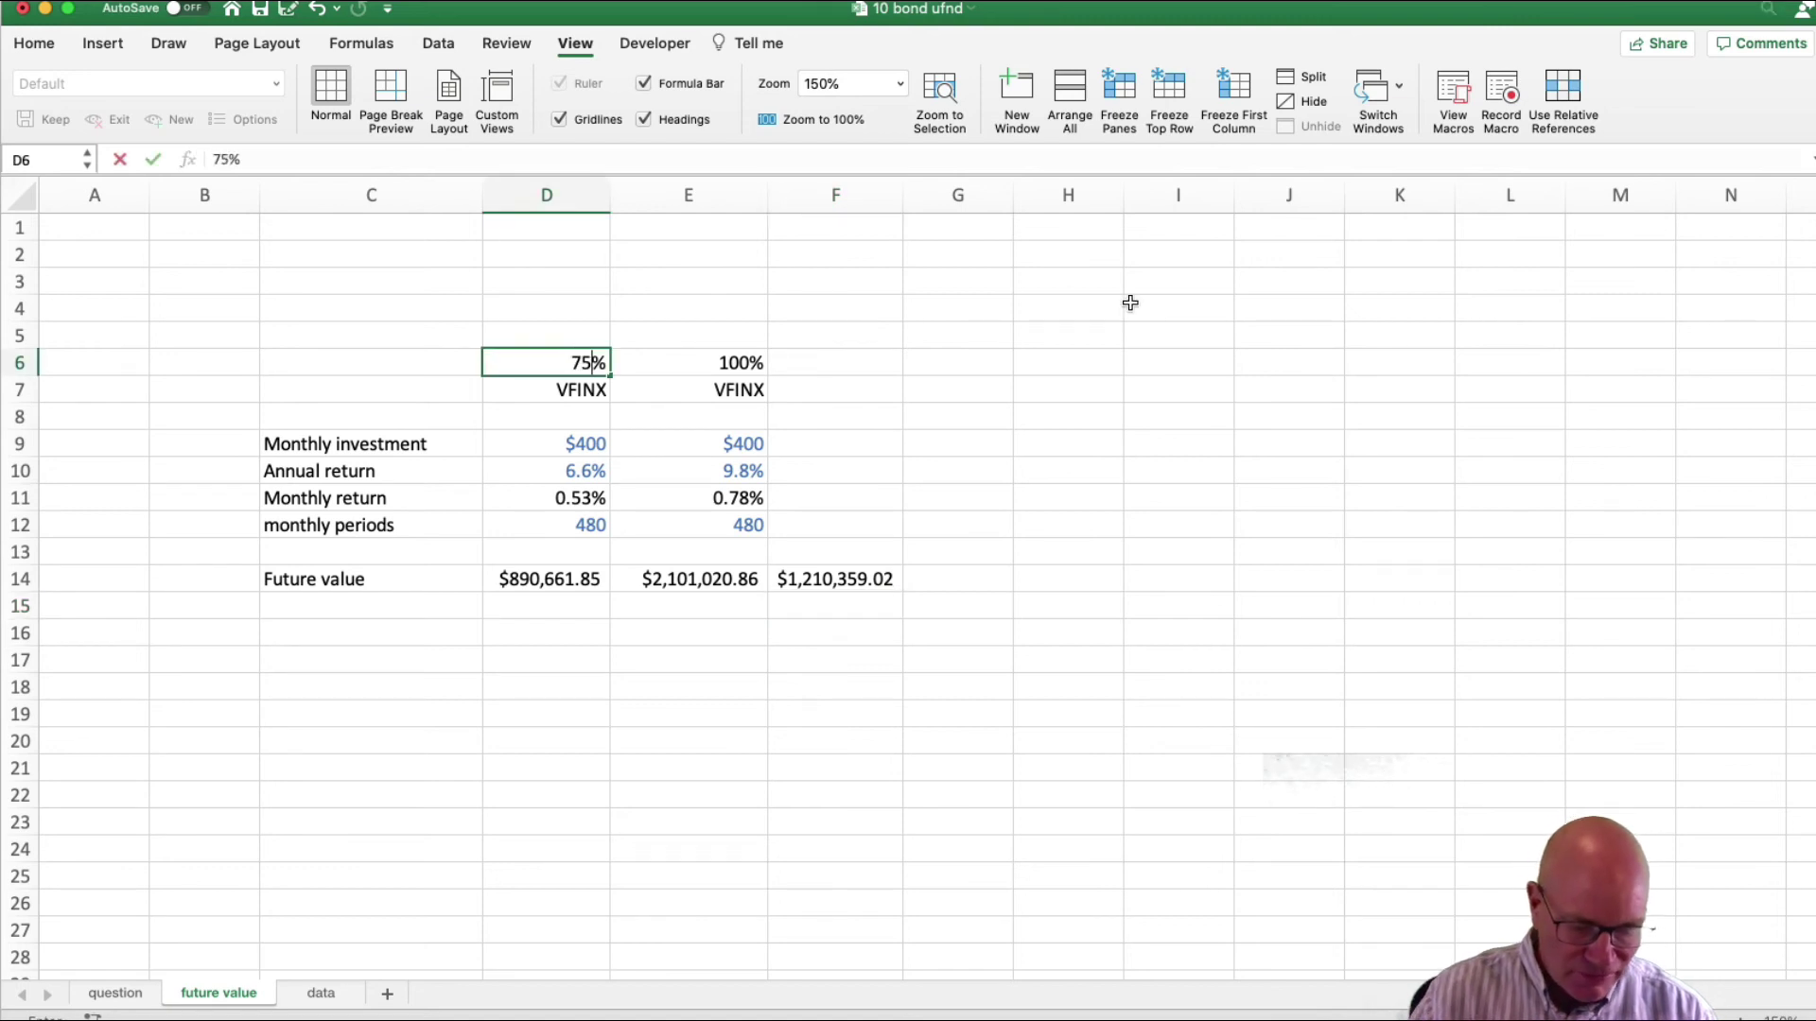
pyautogui.press('Up')
# - Link the annual return in D10 to the 0.75-weight expected return in D29 of the question sheet
pyautogui.press('Down')
pyautogui.press('Down')
pyautogui.press('Down')
pyautogui.press('Down')
pyautogui.press('Down')
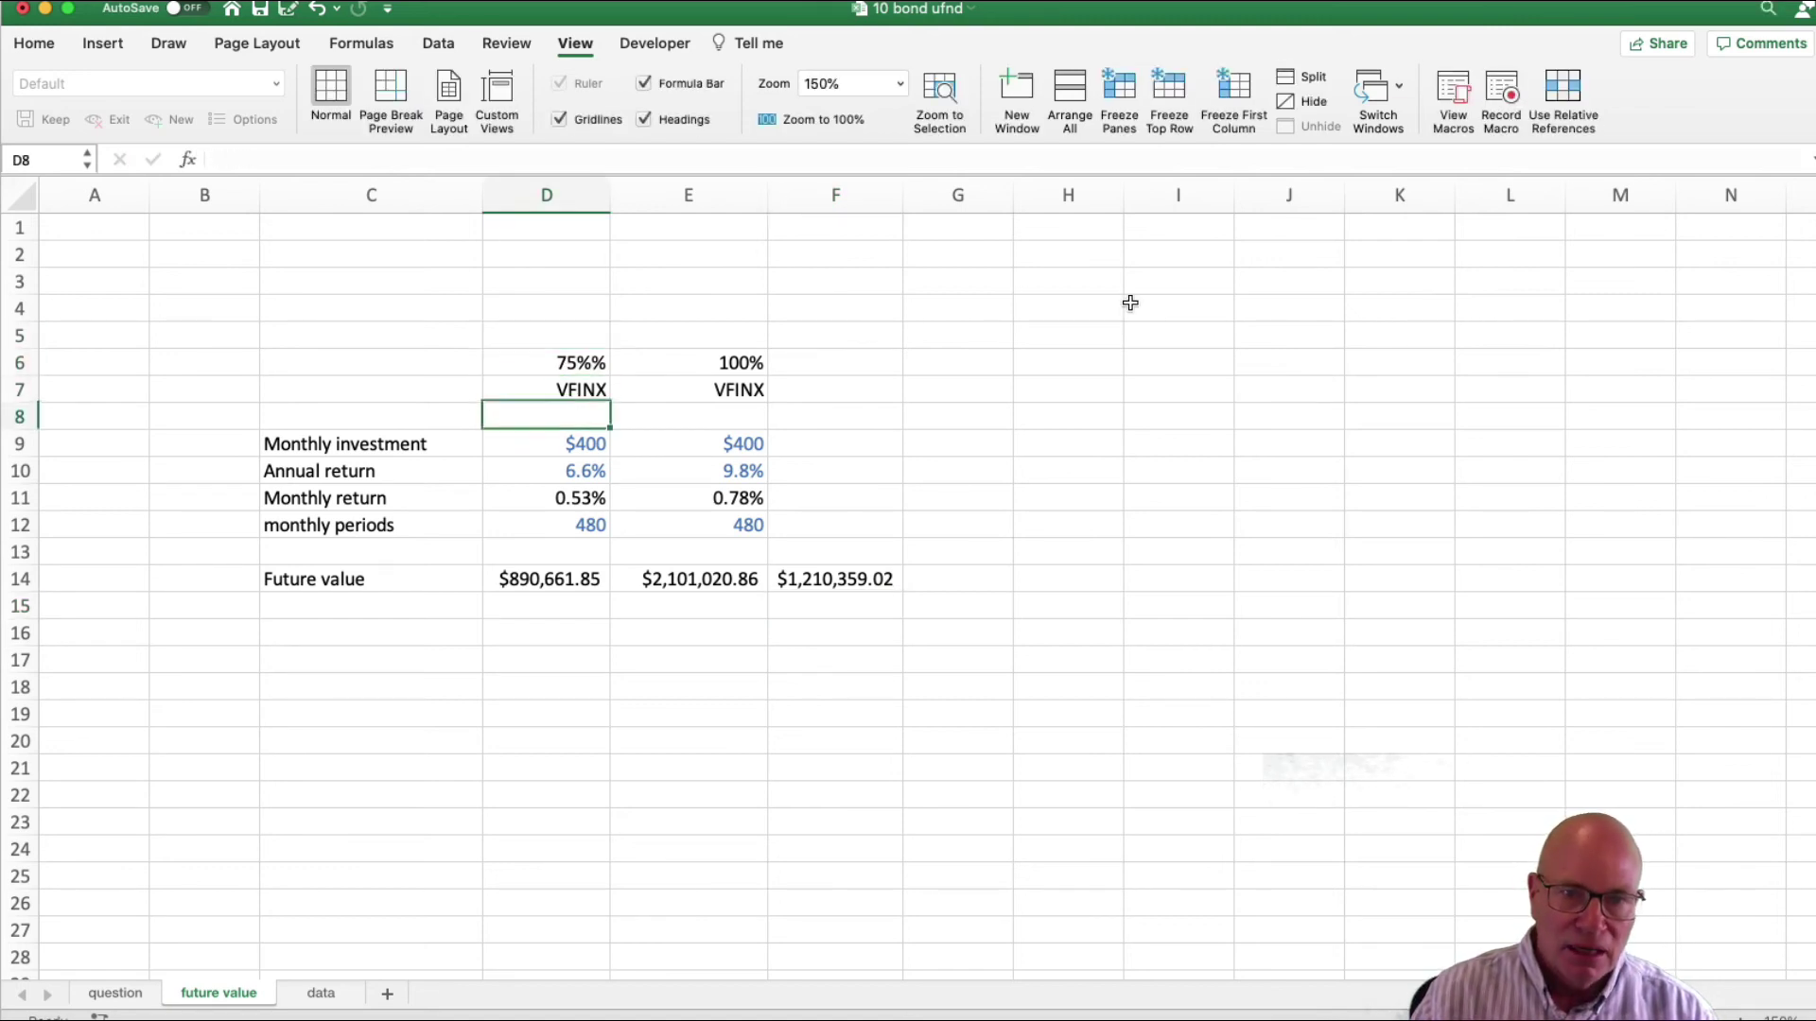
pyautogui.write('=')
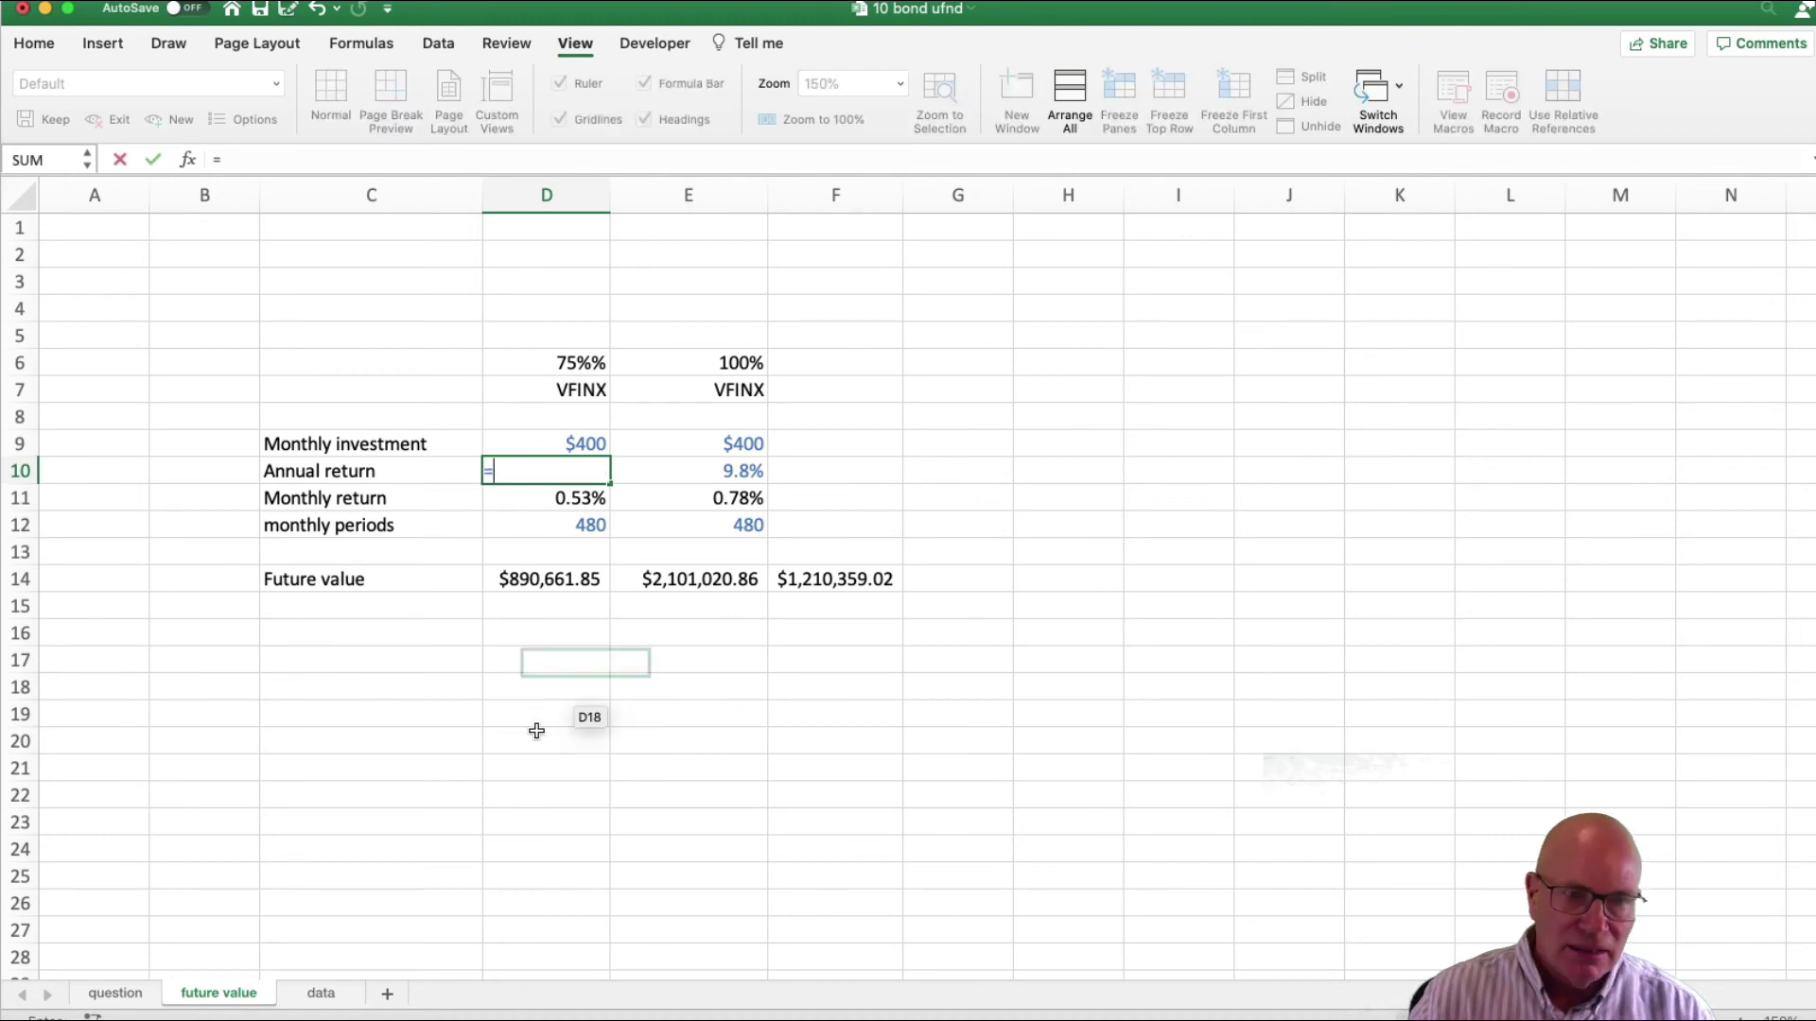
pyautogui.click(118, 994)
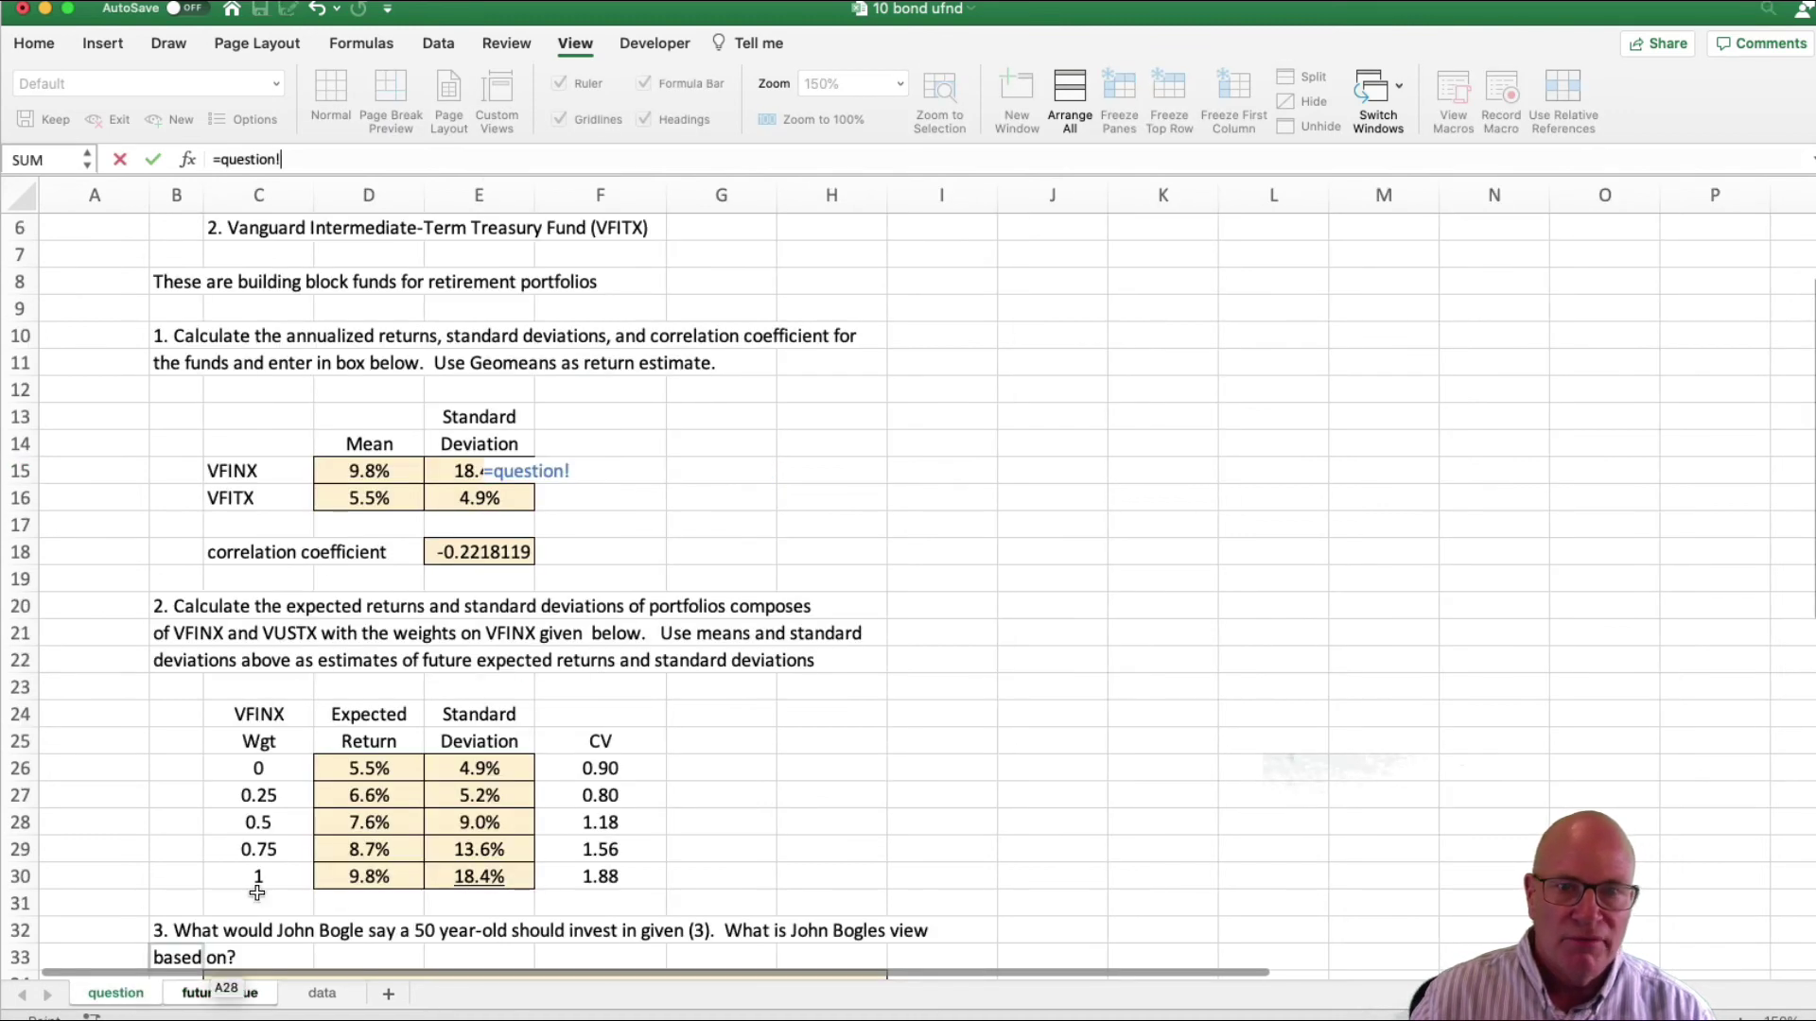
pyautogui.click(374, 844)
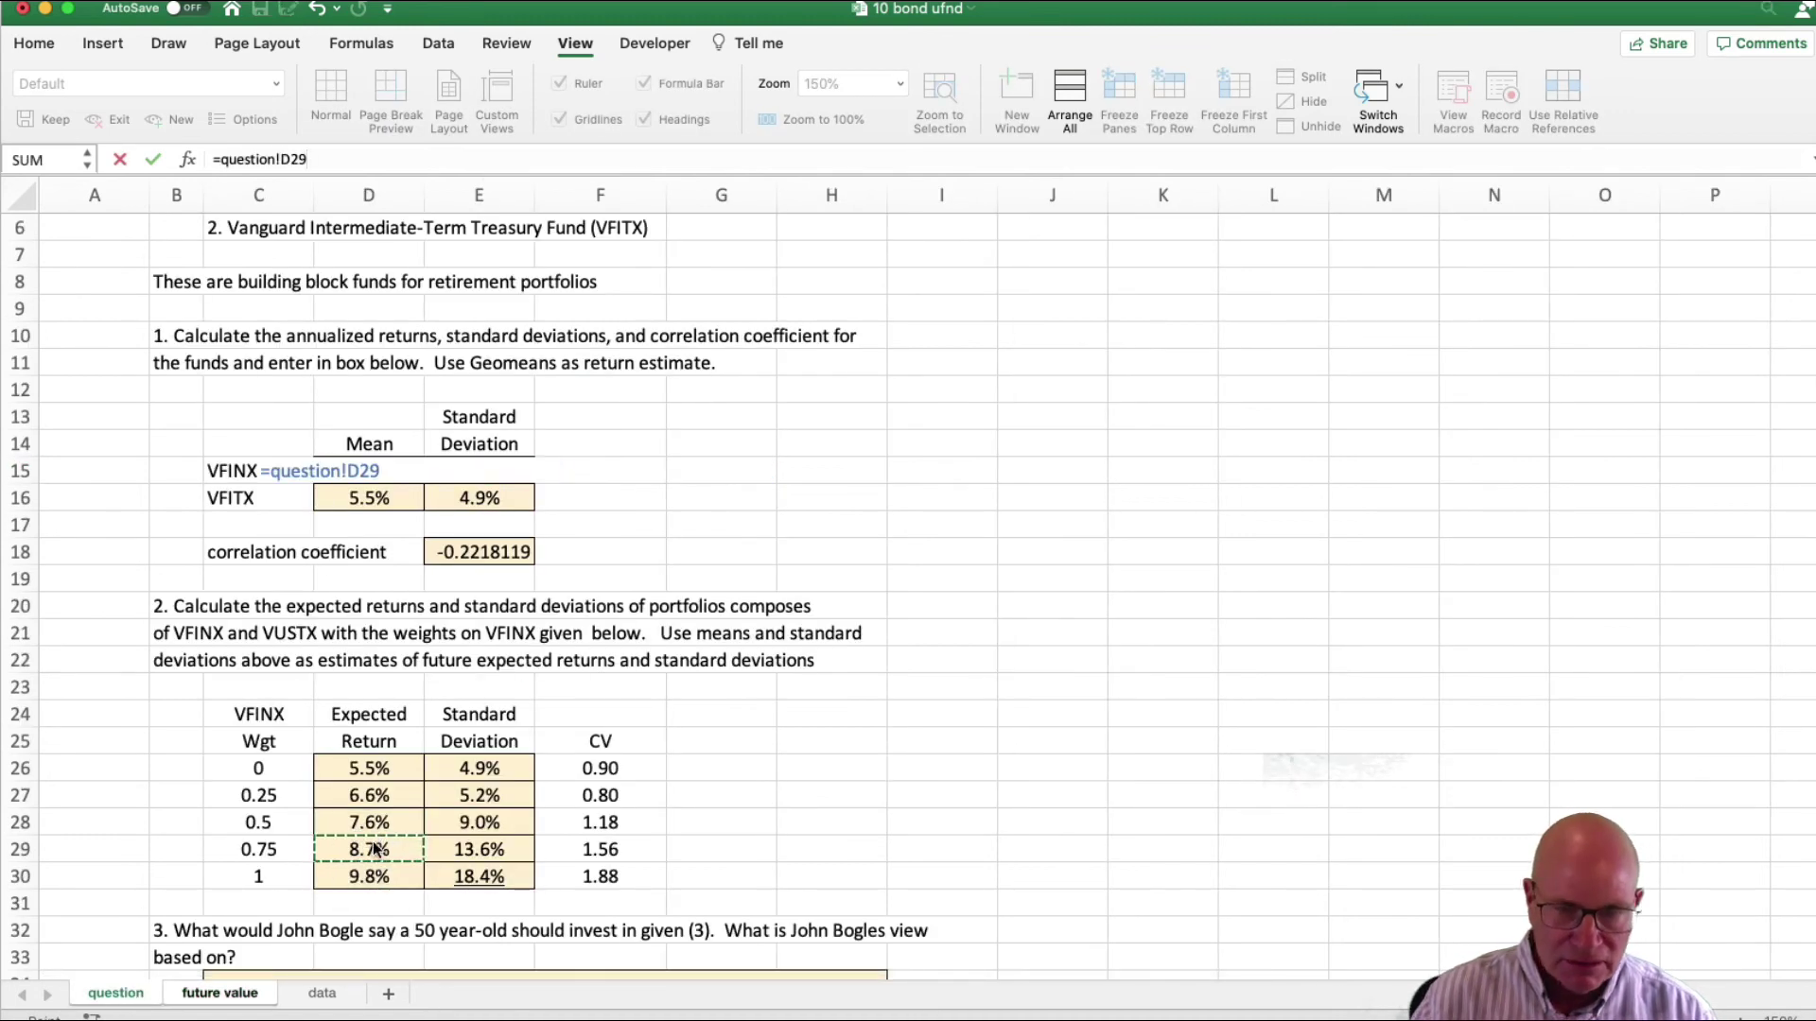
pyautogui.press('Return')
# - Review the currency number format of the future value in D14 and accept it as is
pyautogui.click(573, 579)
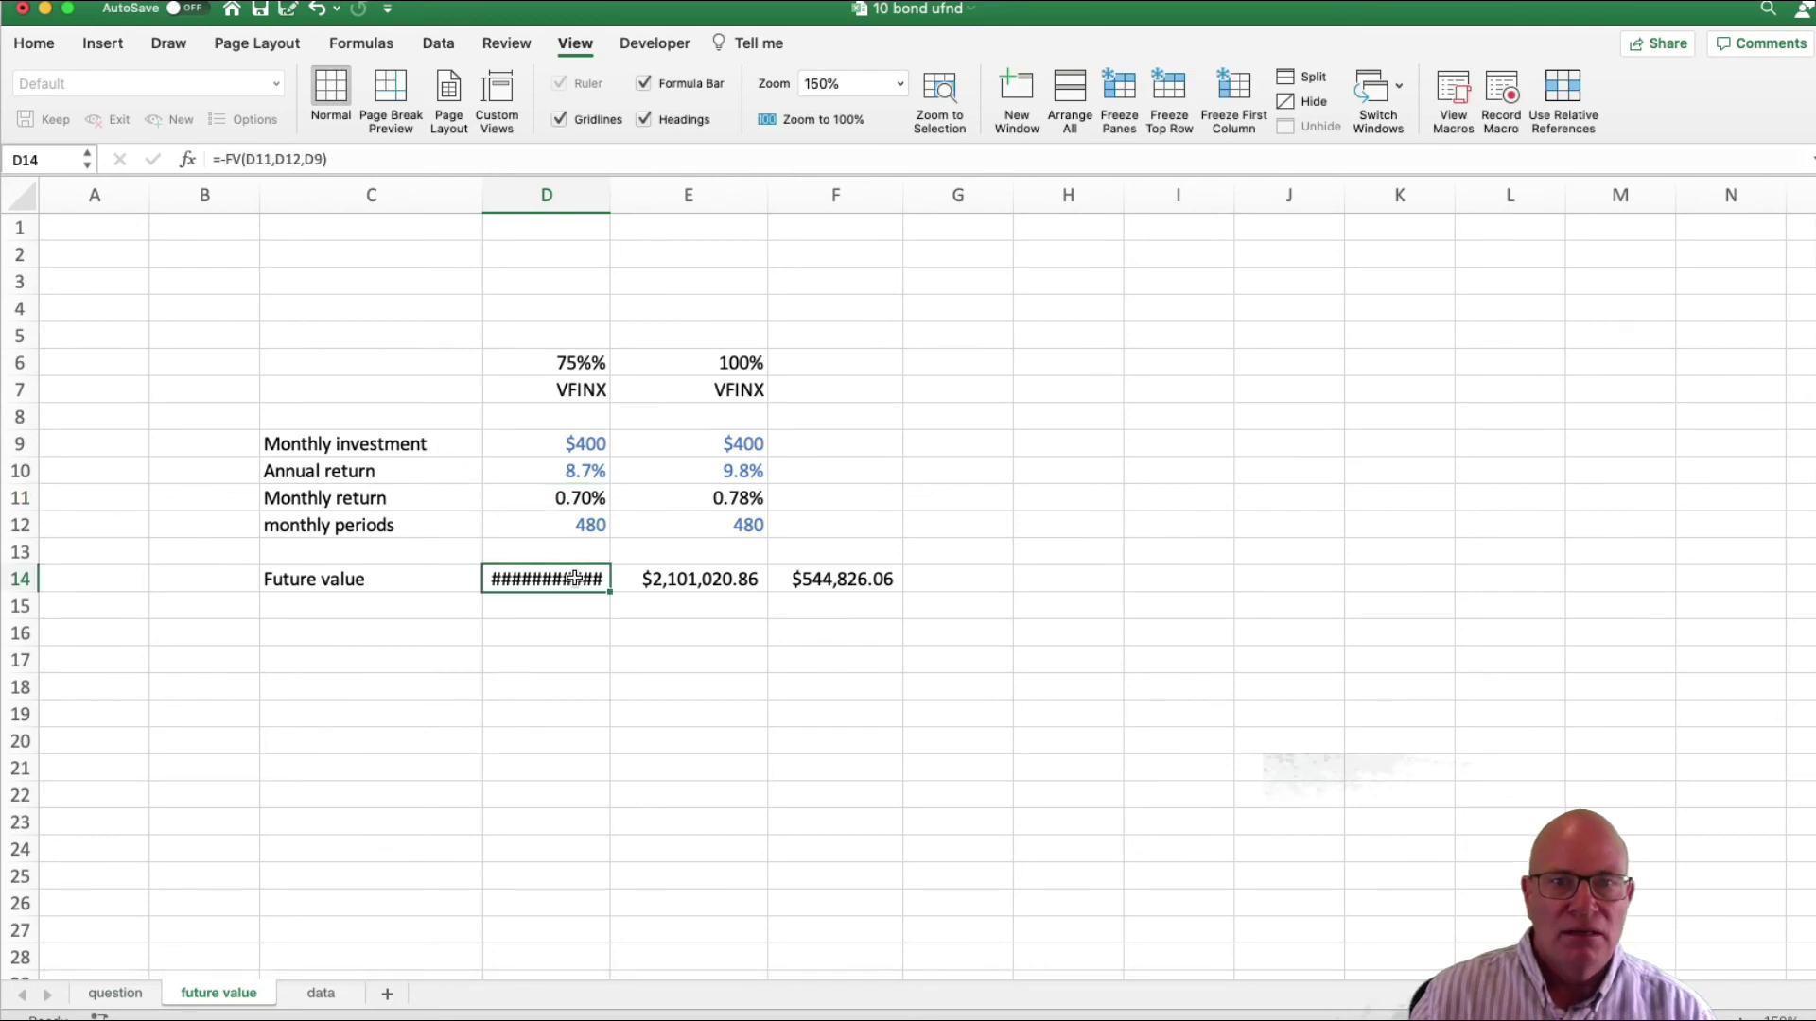
pyautogui.rightClick(575, 578)
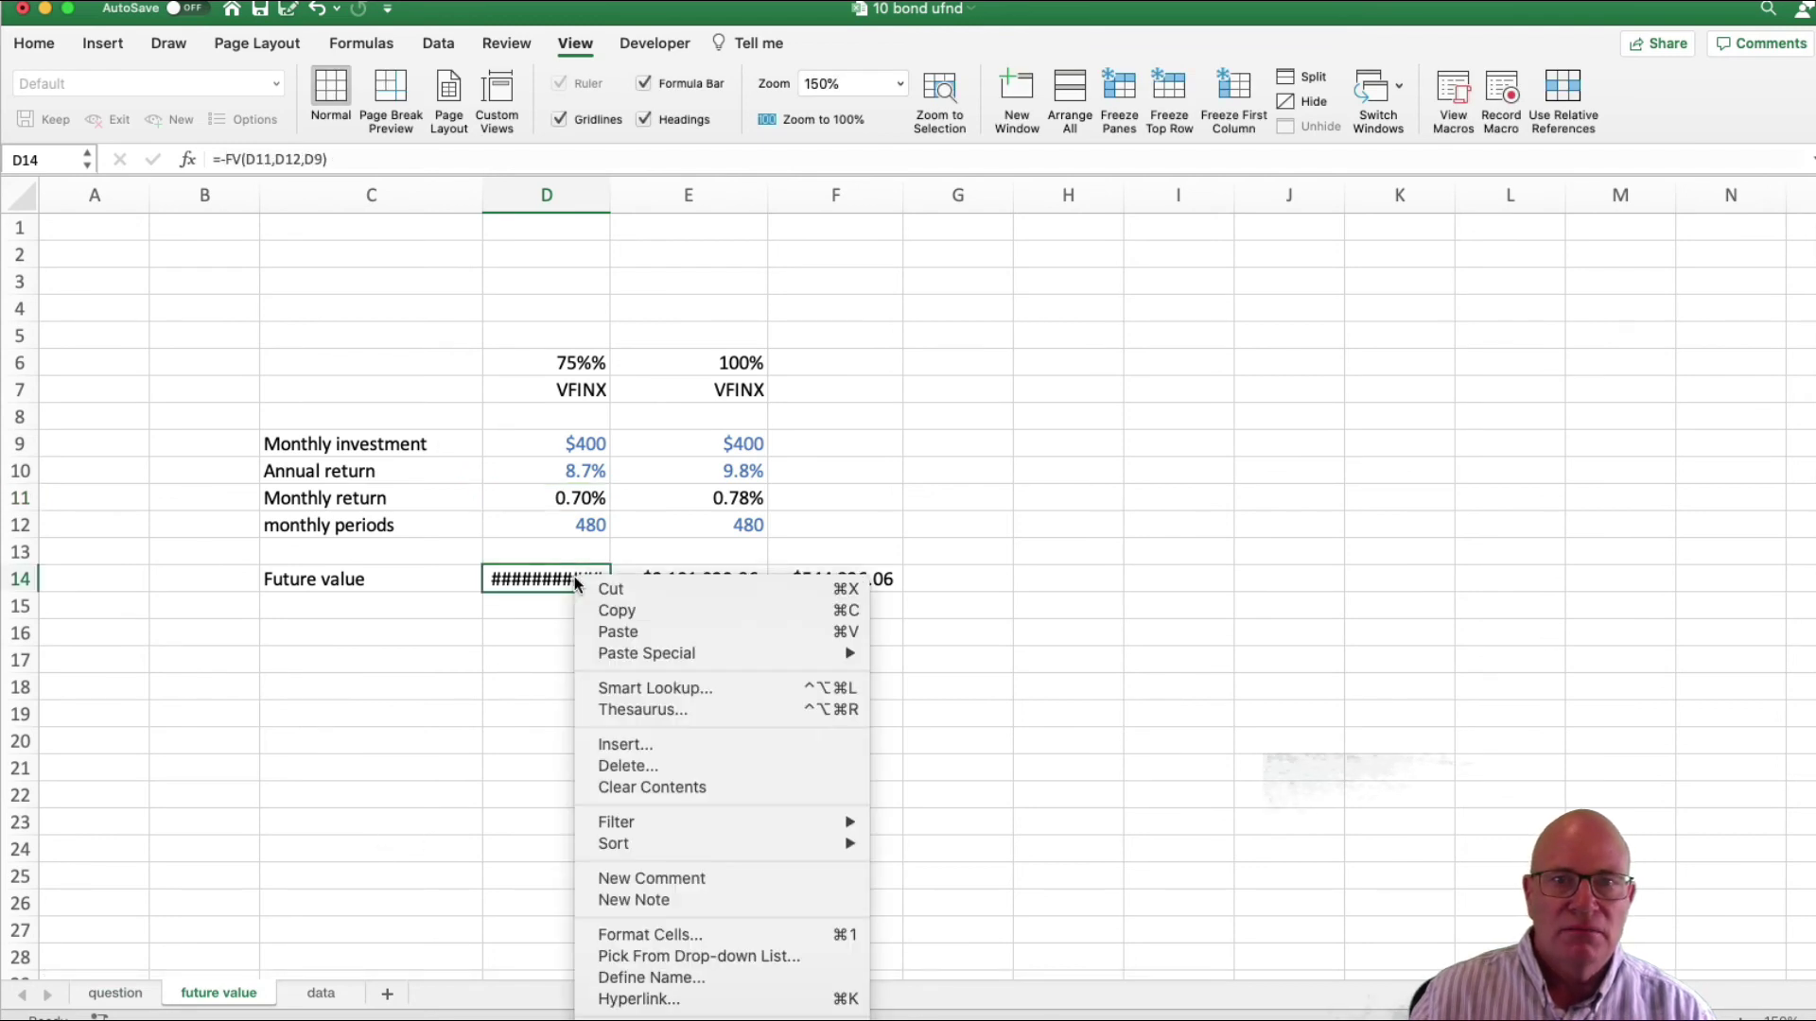
pyautogui.click(678, 928)
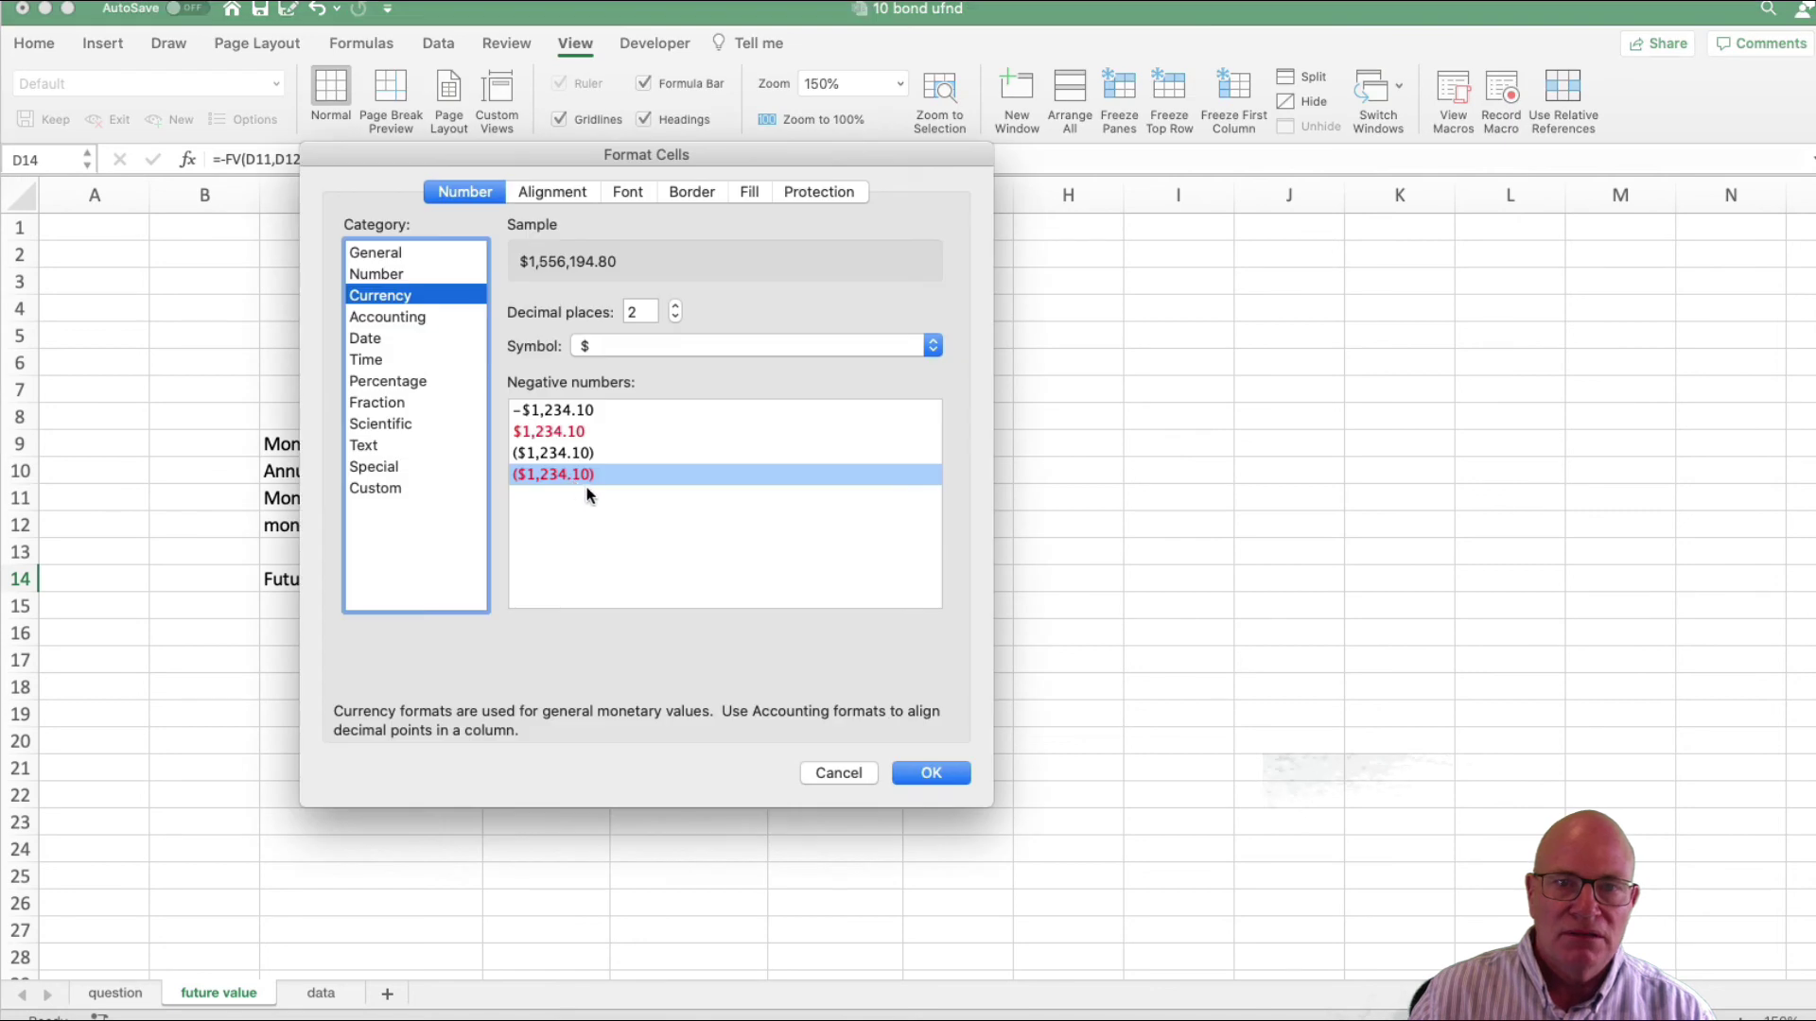
pyautogui.click(928, 770)
# - Replace the annual return formula in D10 with the fixed value .087
pyautogui.click(573, 469)
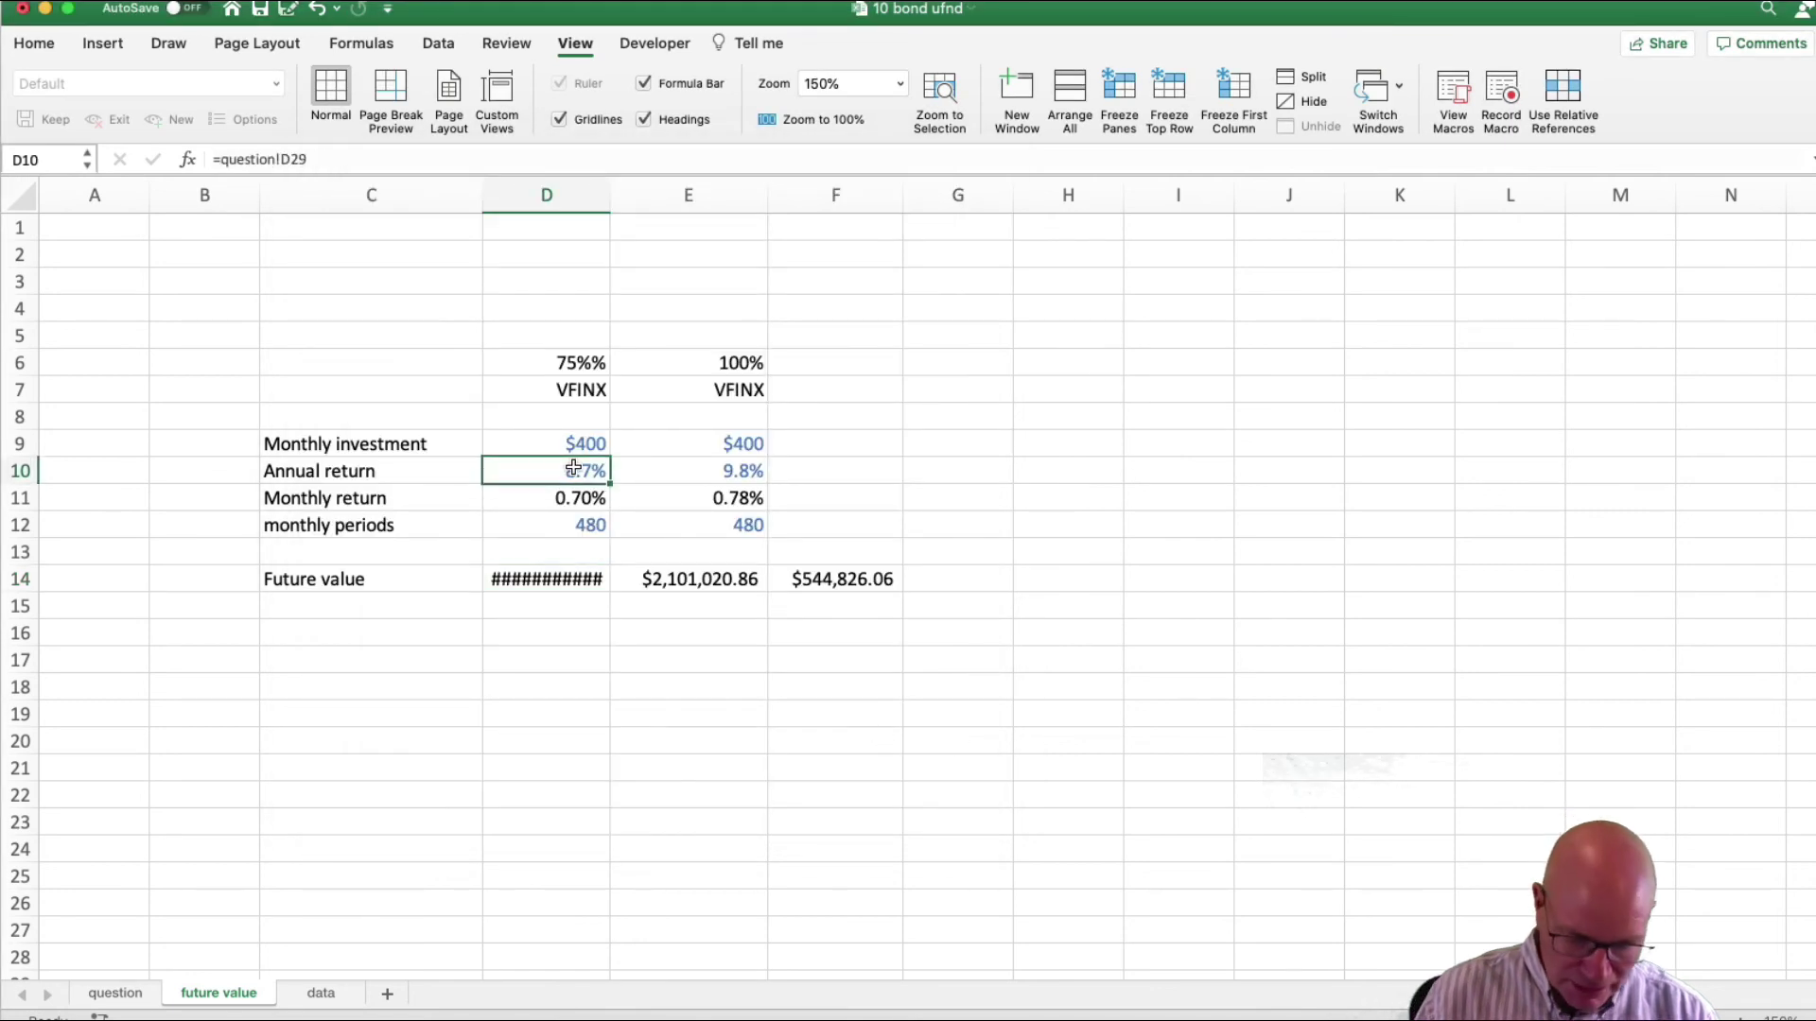
pyautogui.write('.087')
pyautogui.press('Return')
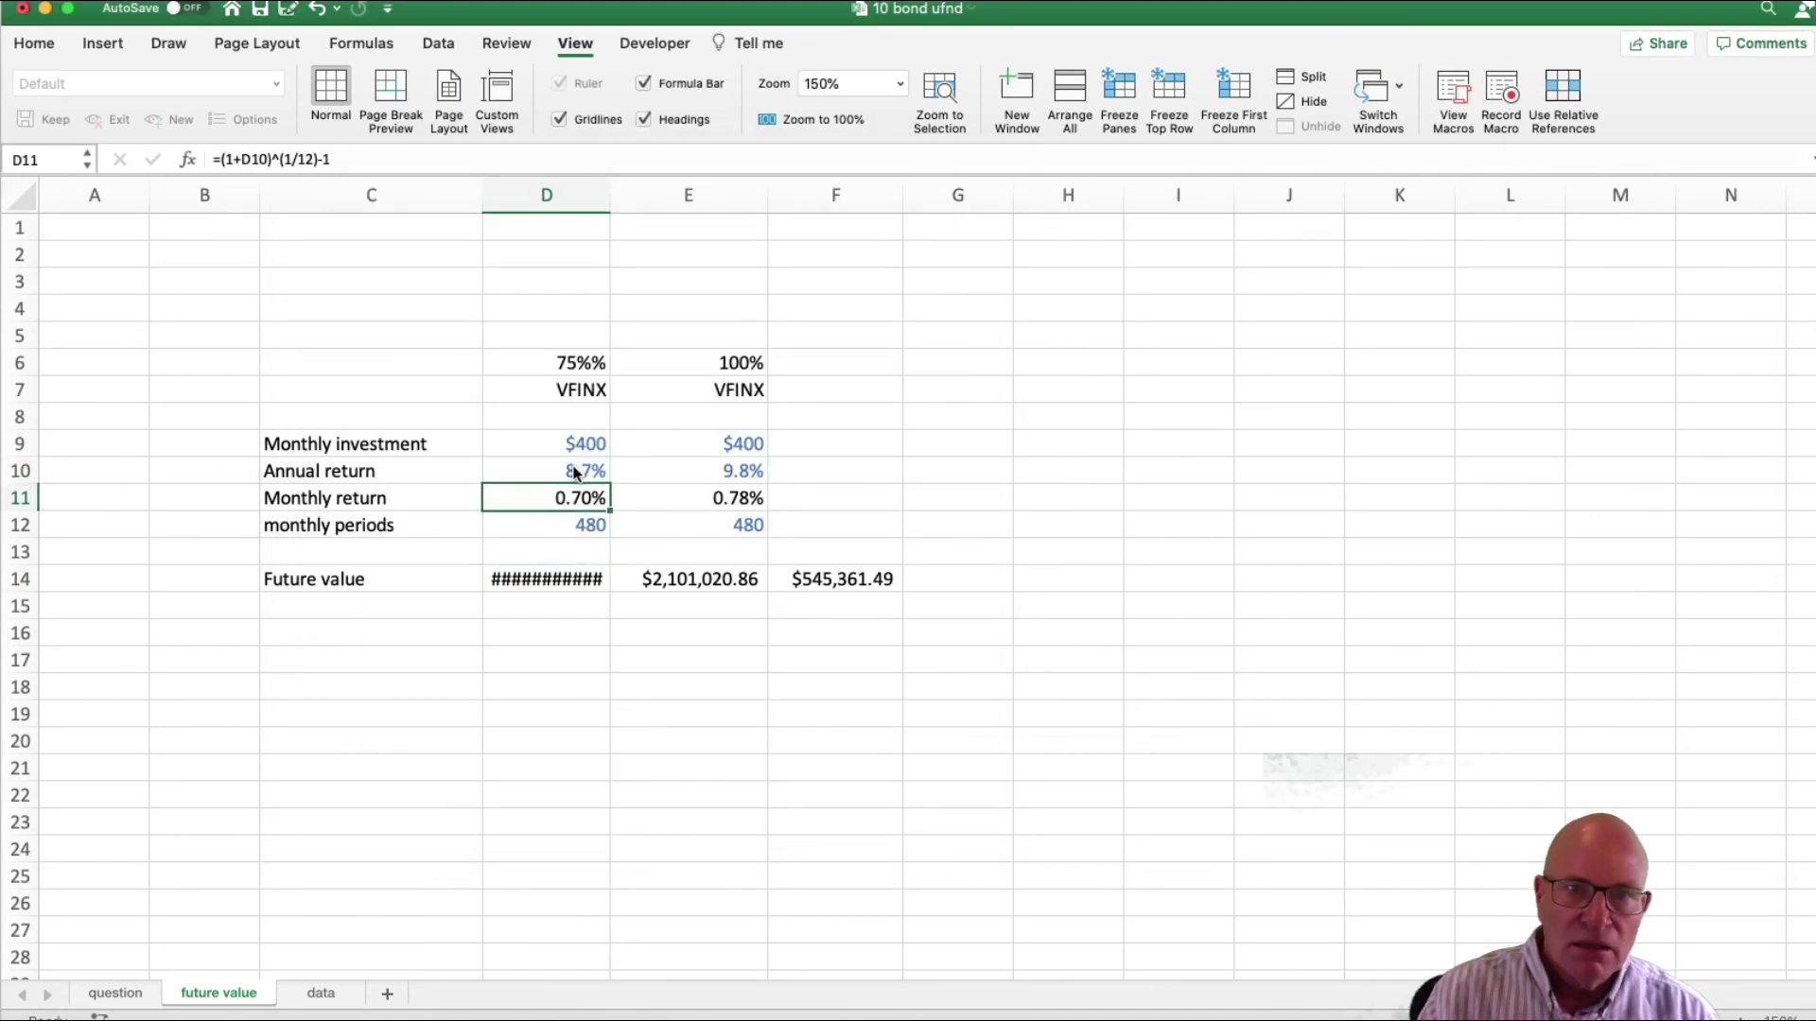
# - Widen column D so the full future value fits, then trim the excess width slightly
pyautogui.press('Down')
pyautogui.press('Down')
pyautogui.moveTo(610, 203); pyautogui.dragTo(728, 203)
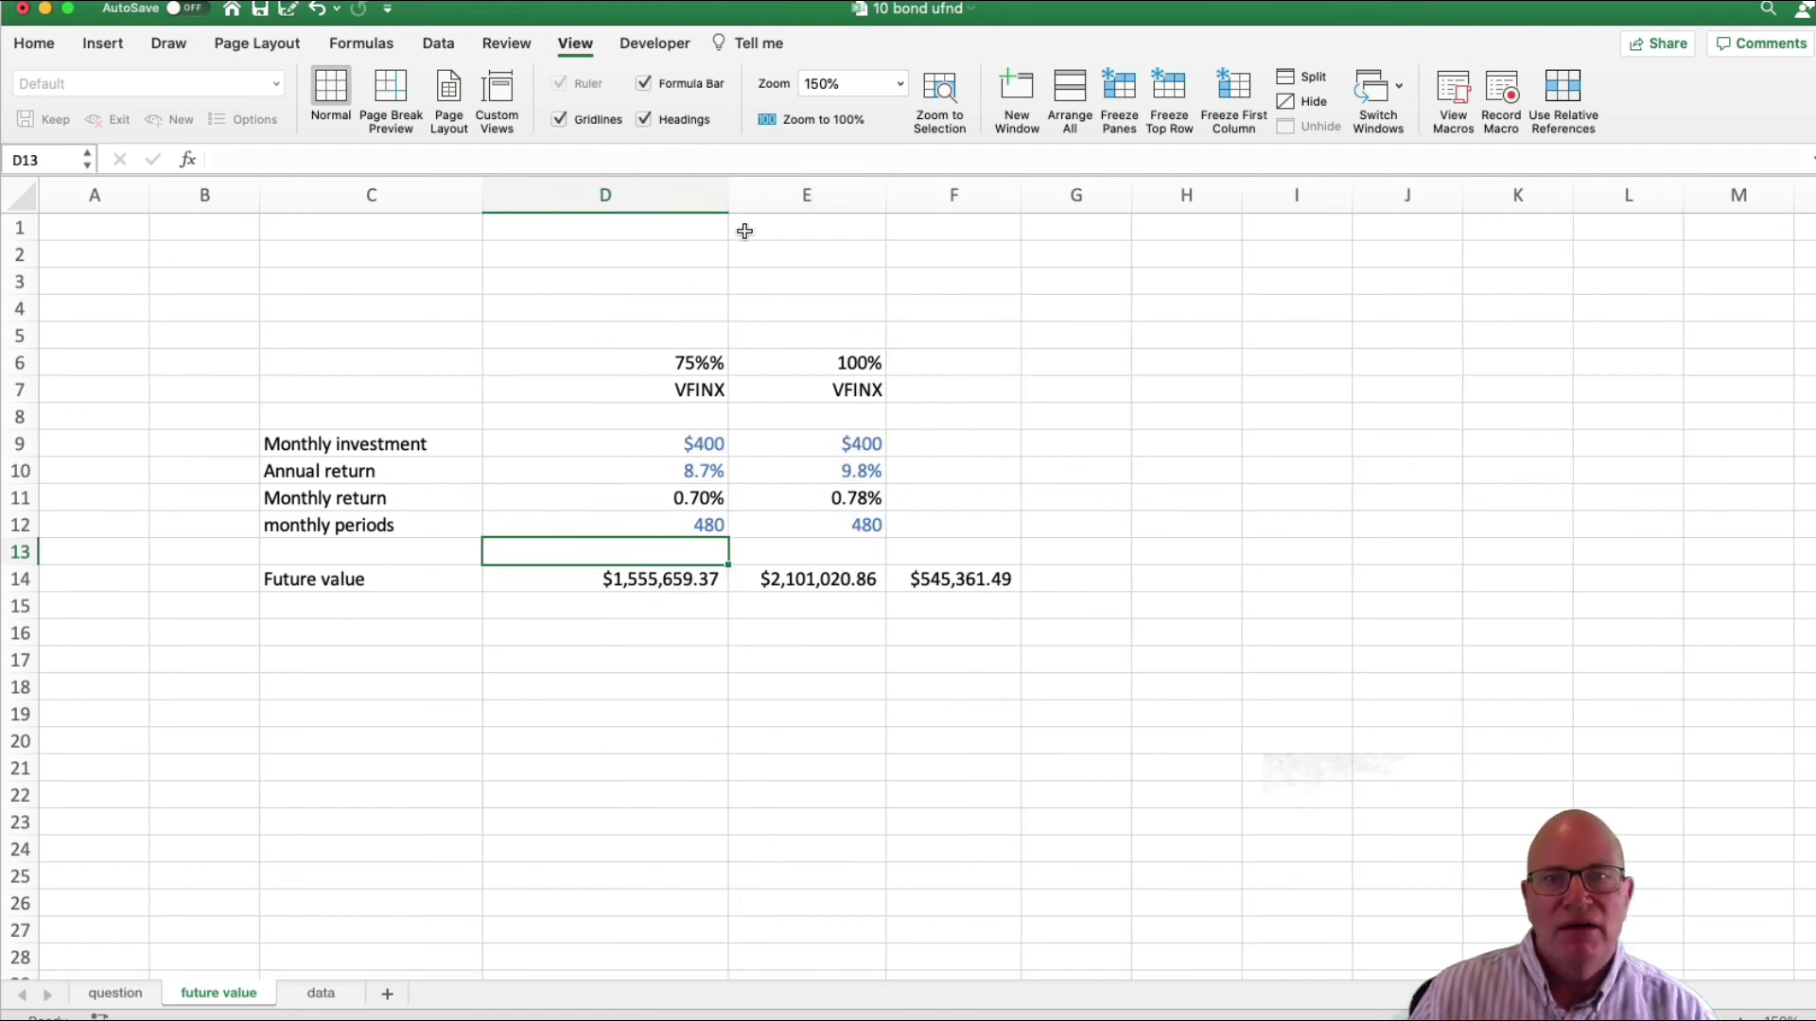
pyautogui.moveTo(728, 195); pyautogui.dragTo(696, 194)
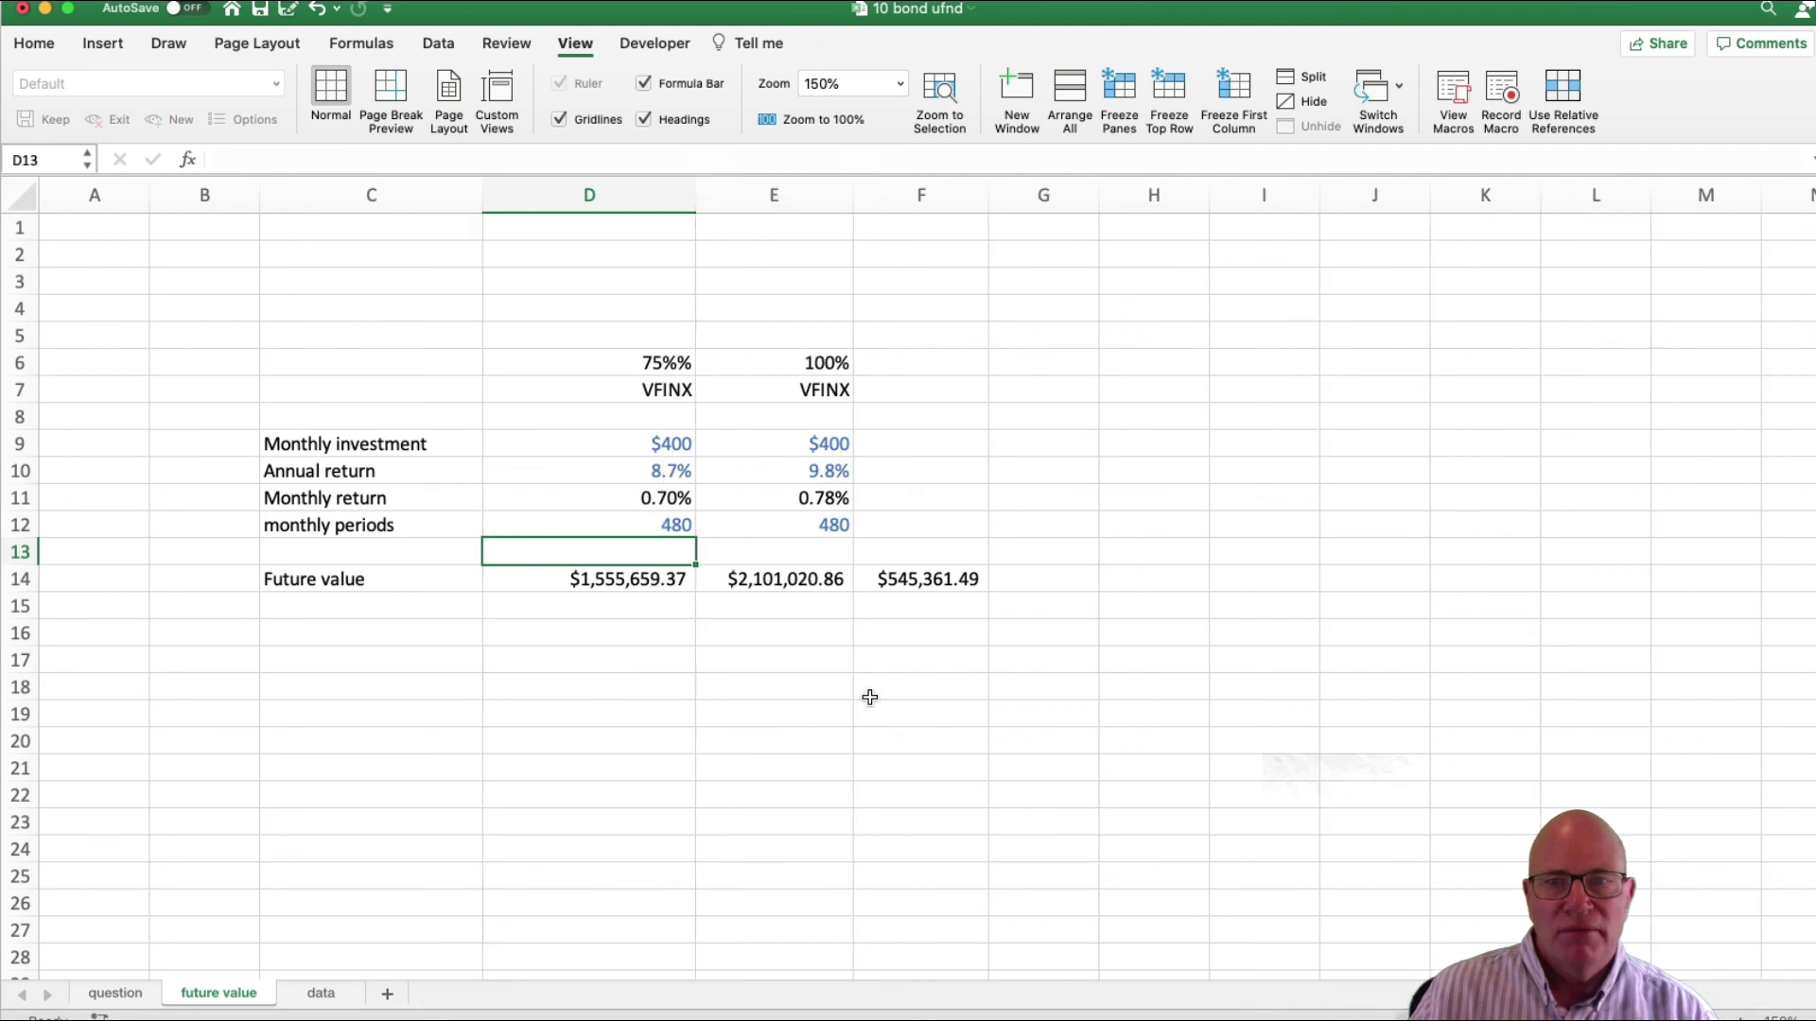
# - Compare the 75% and 100% VFINX future values, and check the 0.75-weight expected return on the question sheet
pyautogui.click(573, 579)
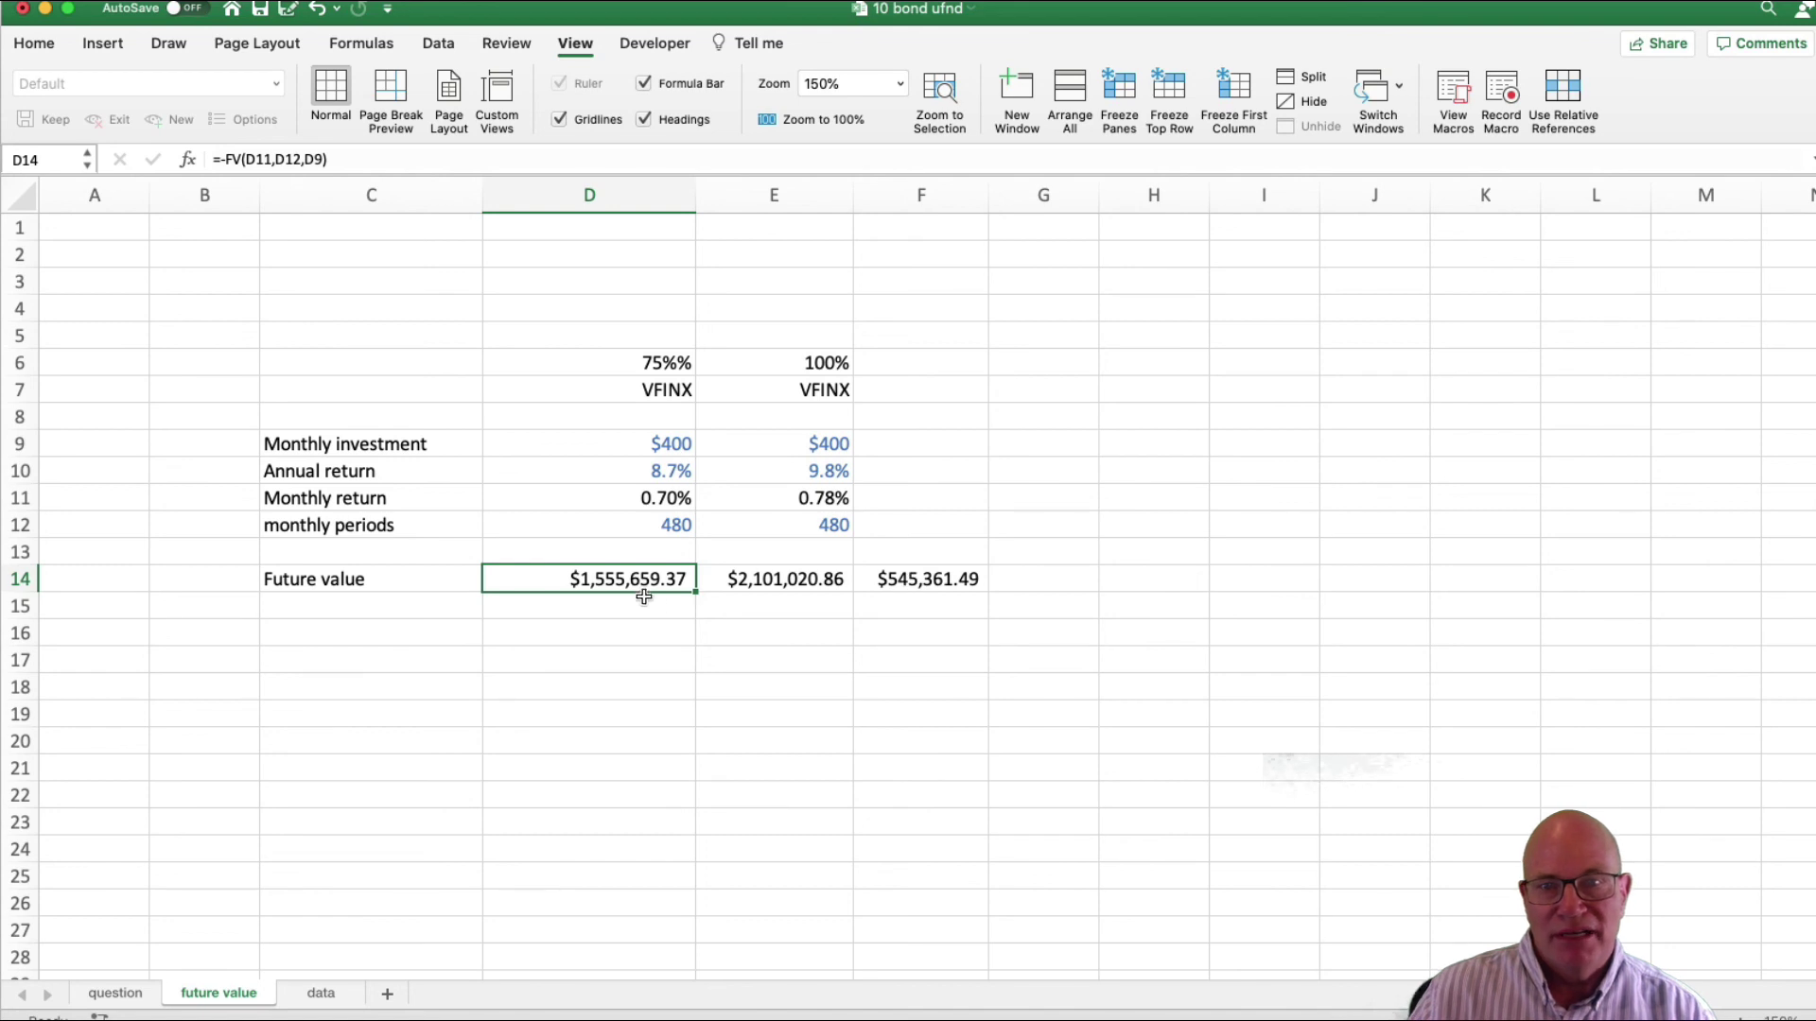
pyautogui.click(819, 578)
pyautogui.click(686, 551)
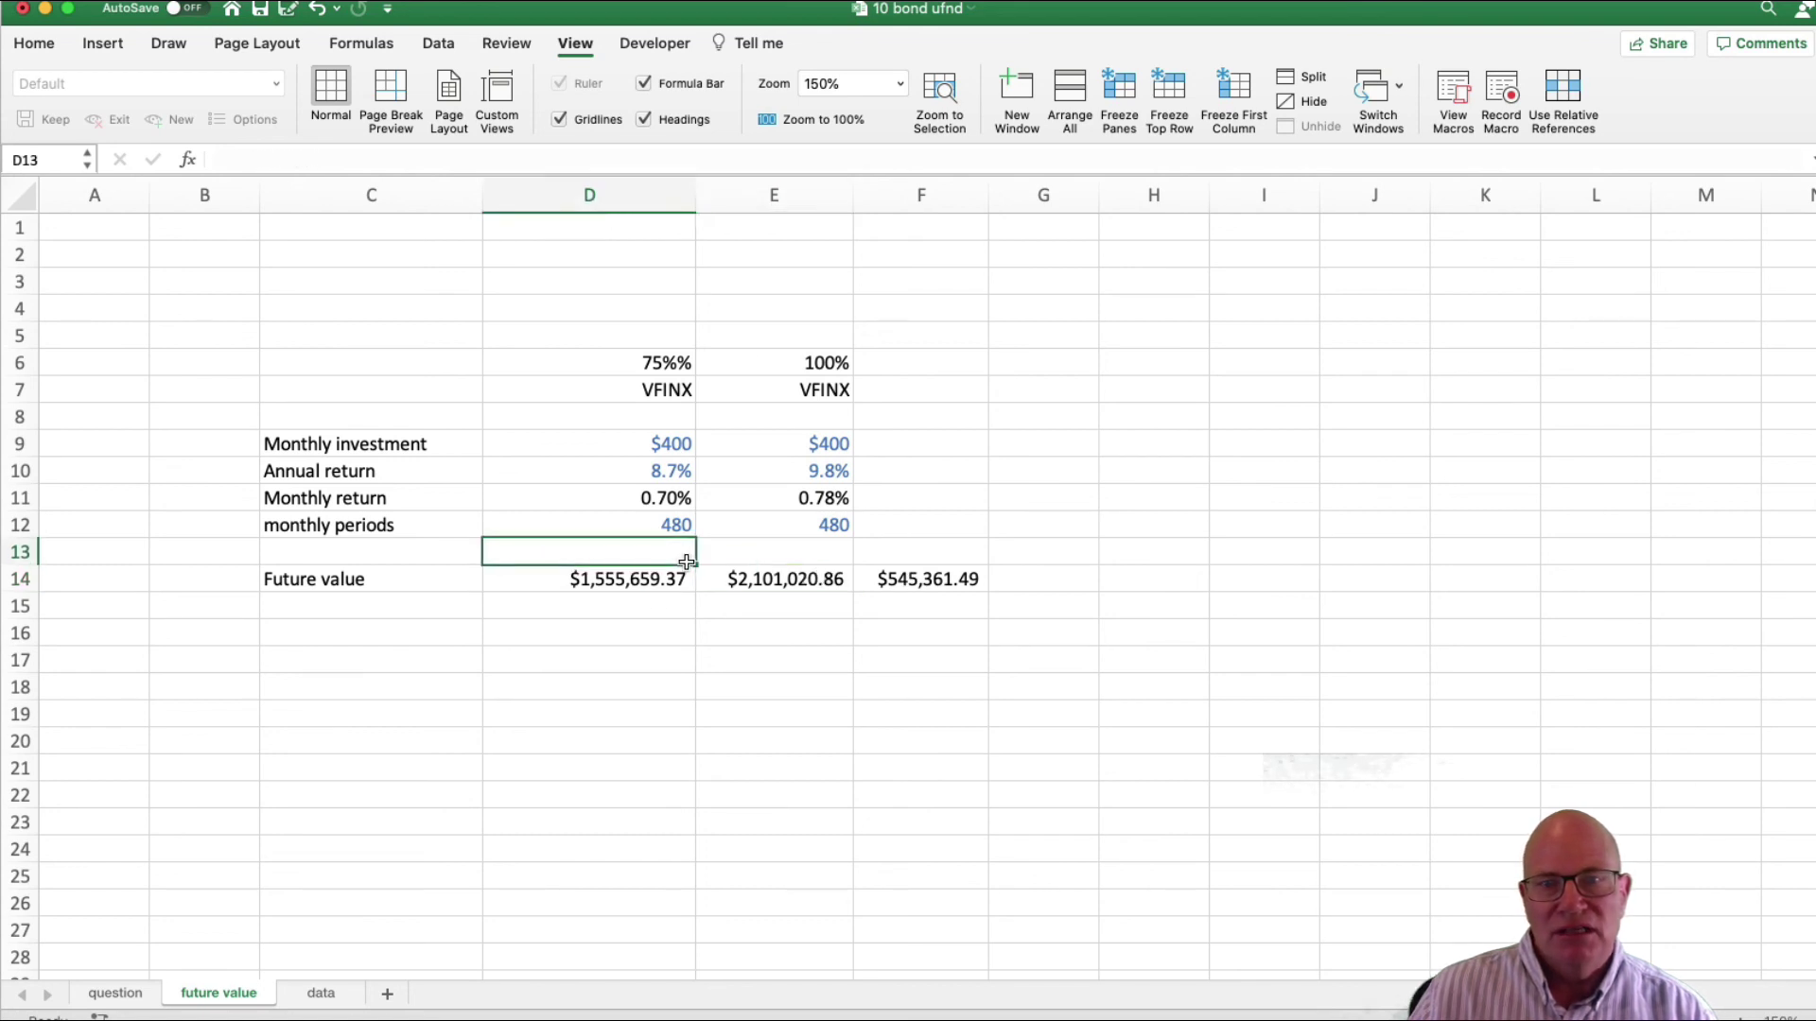
pyautogui.click(136, 1005)
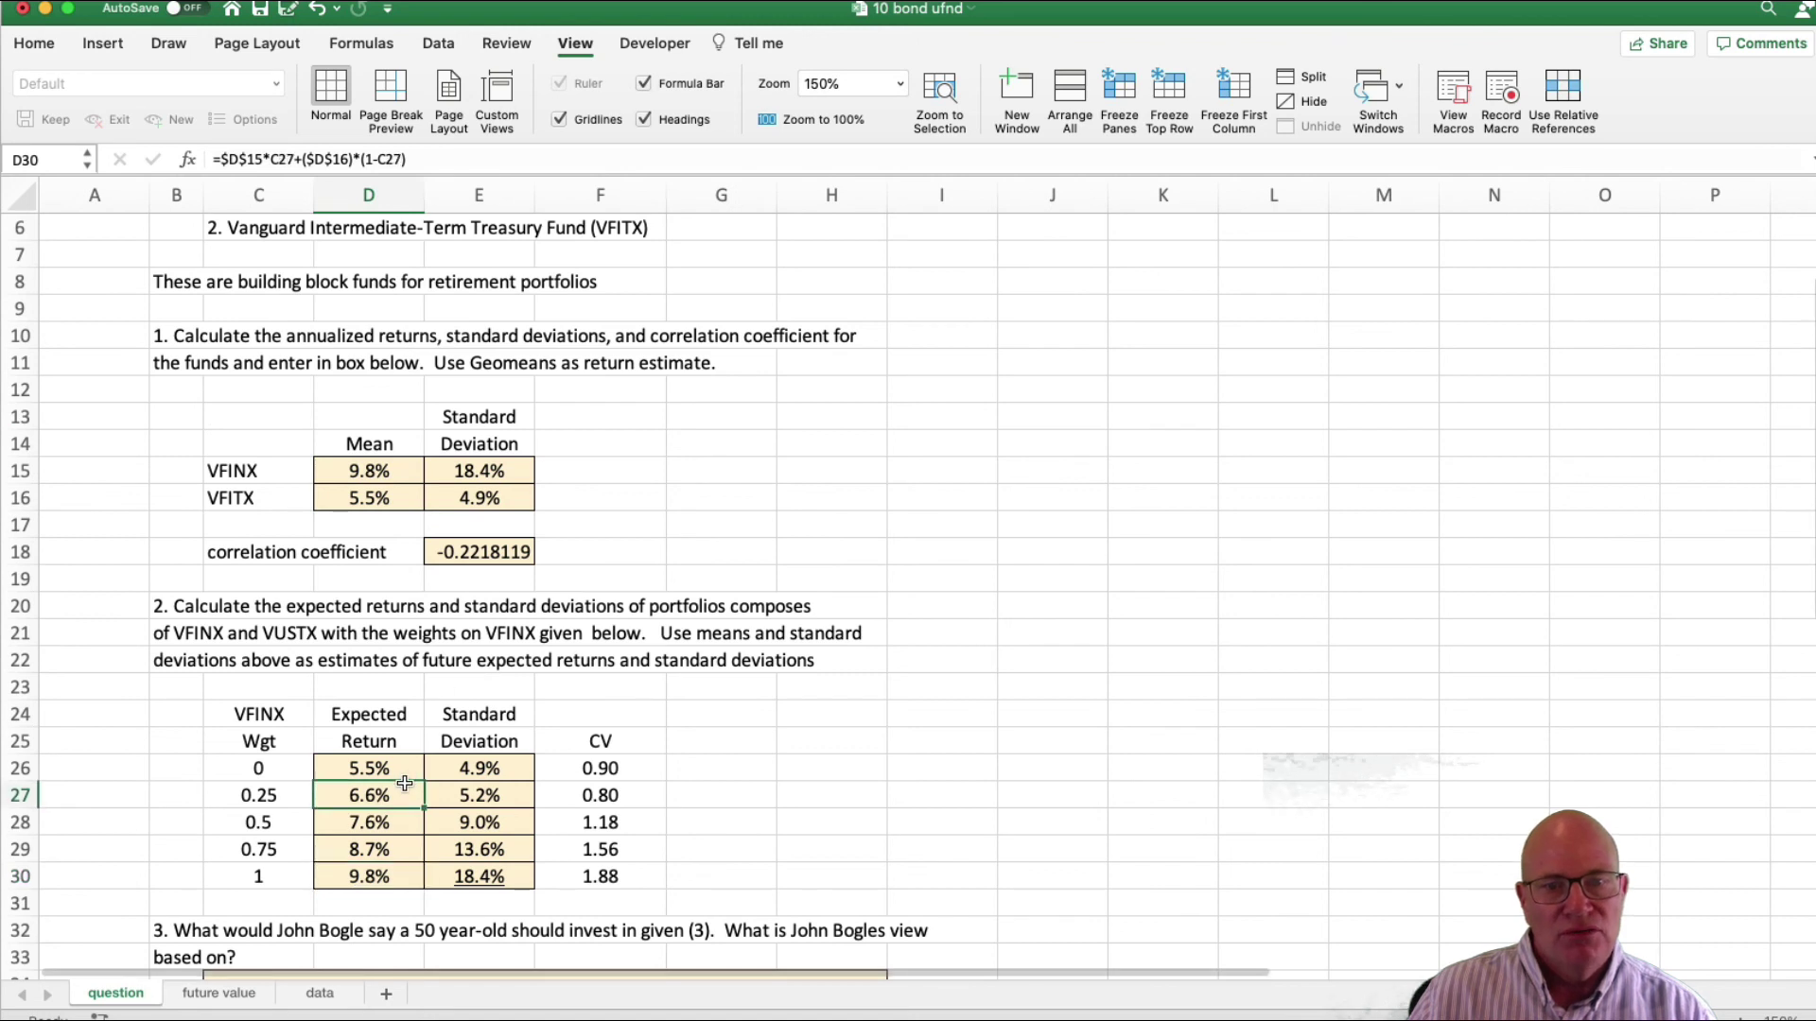
pyautogui.click(379, 851)
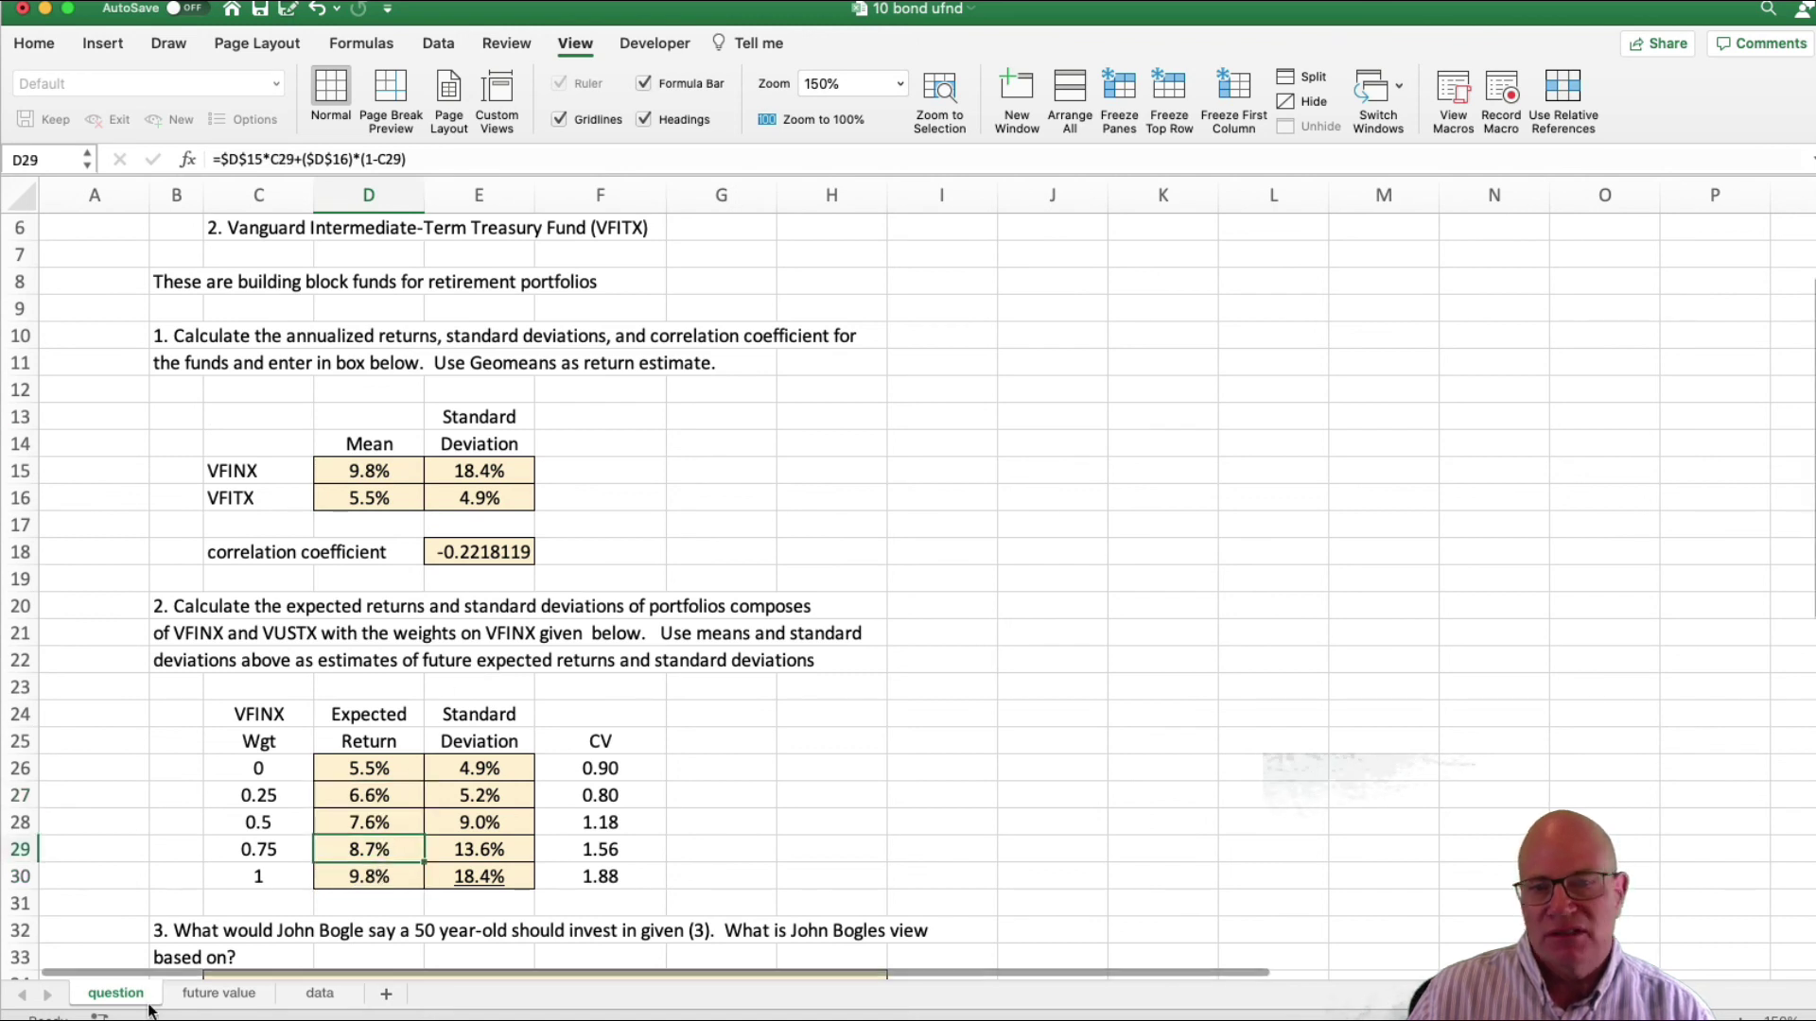
pyautogui.click(203, 1006)
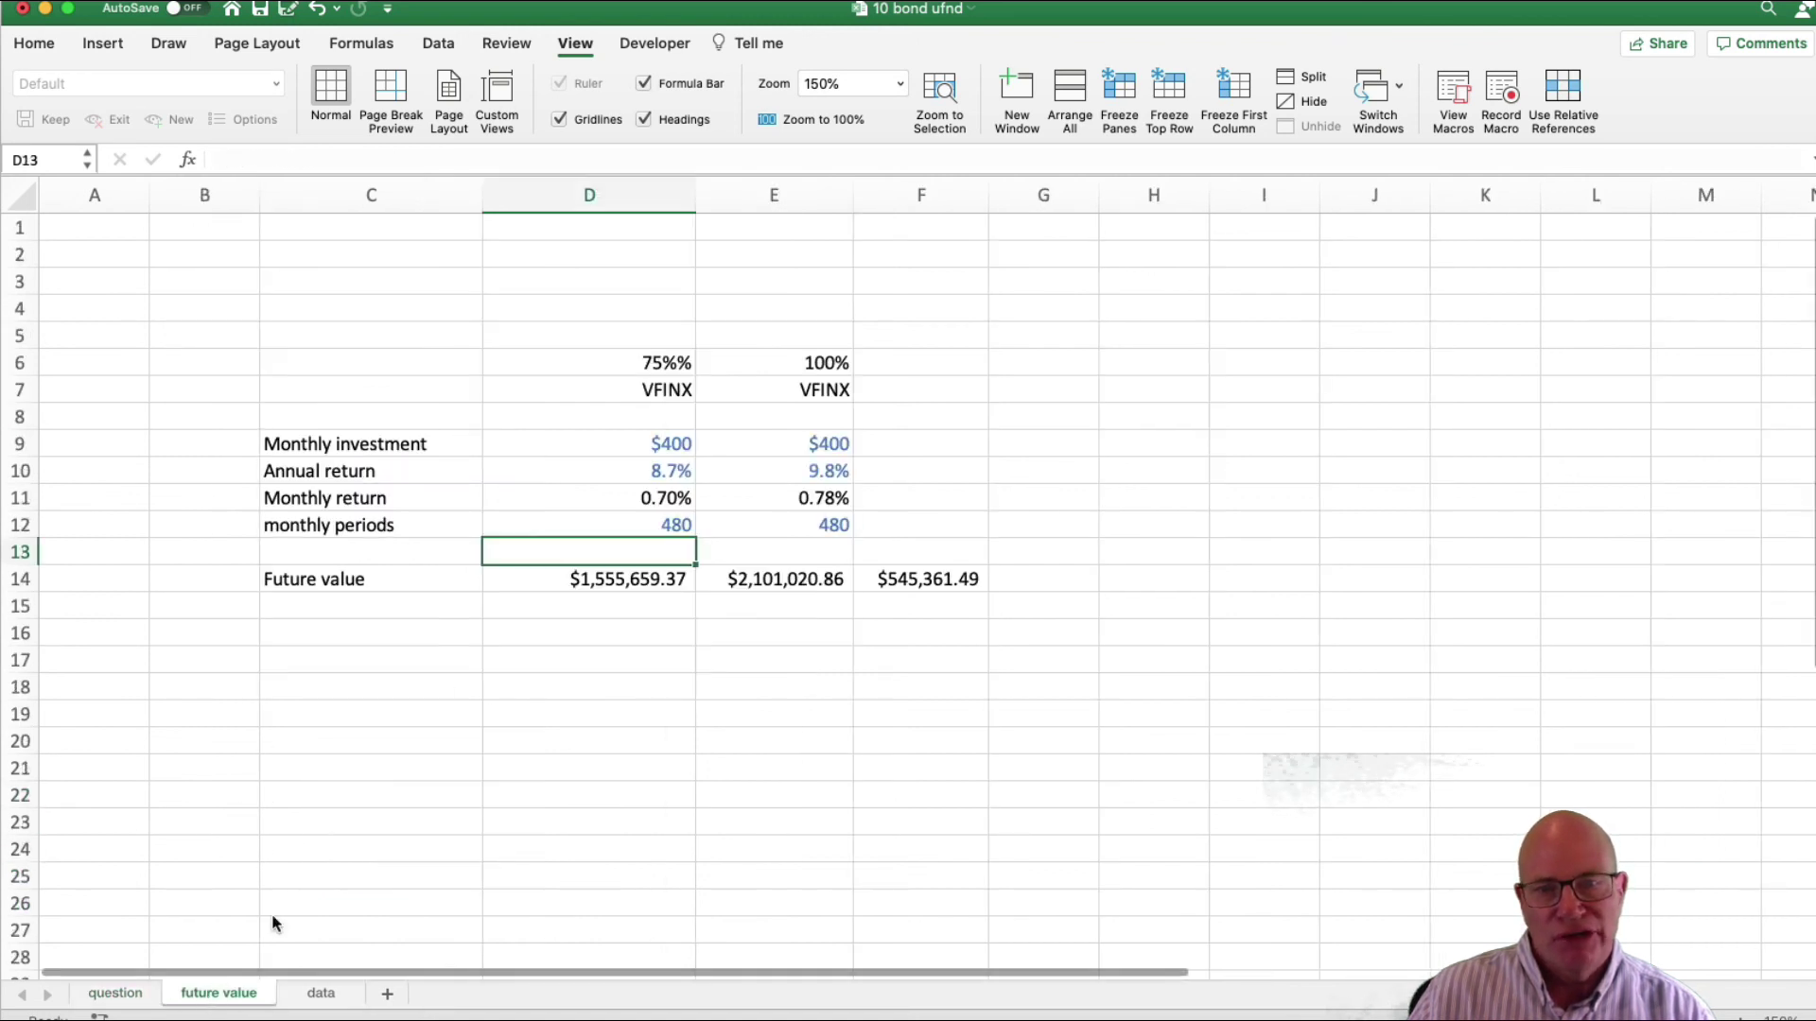
pyautogui.click(608, 583)
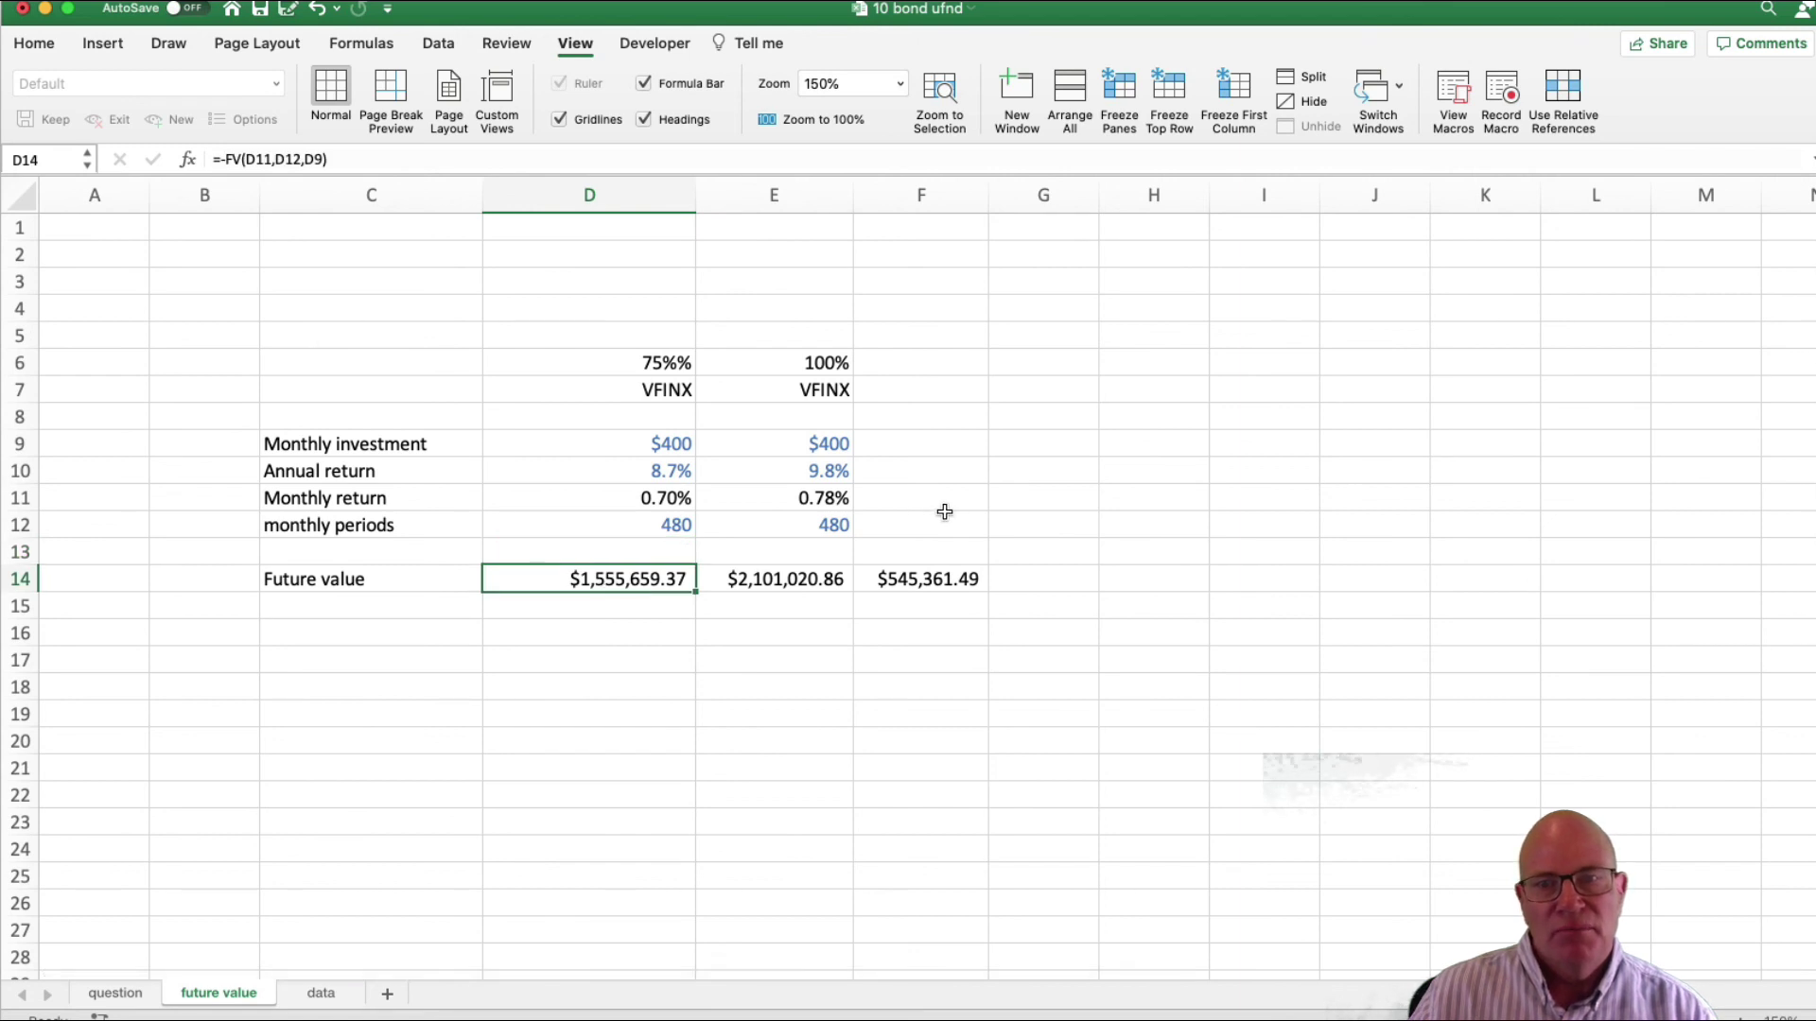